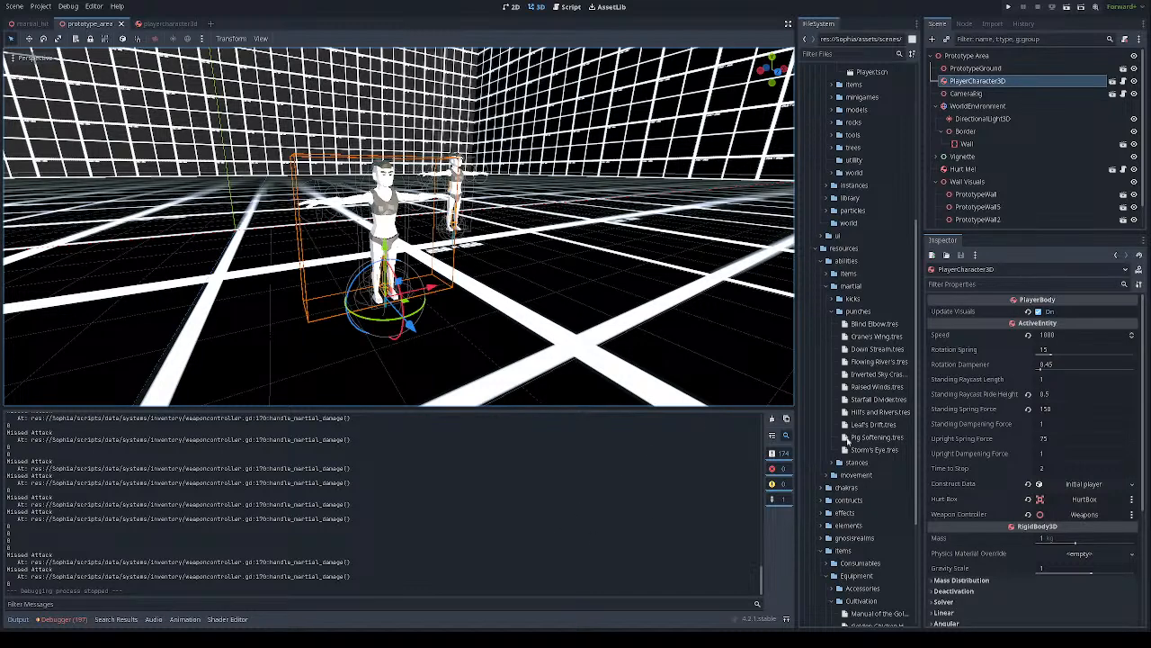
Open the Manual of the Golden Chicken and set its three attack stages to Flowing Rivers, Inverted Sky Crash and Raised Winds
{"action": "left_click", "coordinate": [868, 487]}
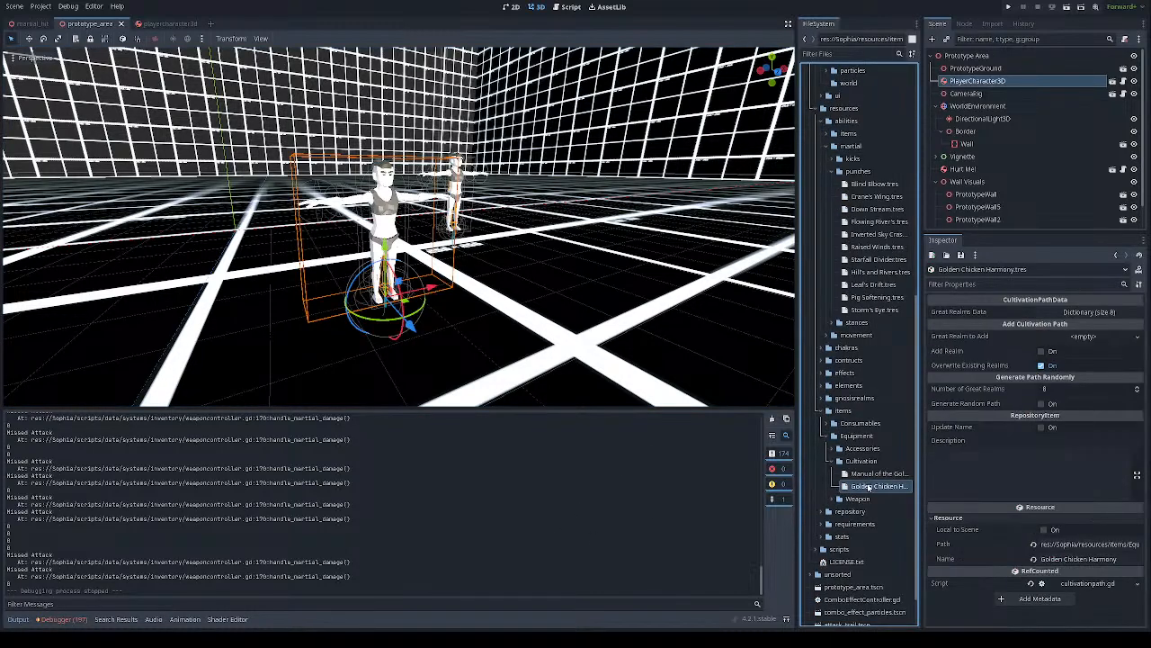
{"action": "left_click", "coordinate": [868, 474]}
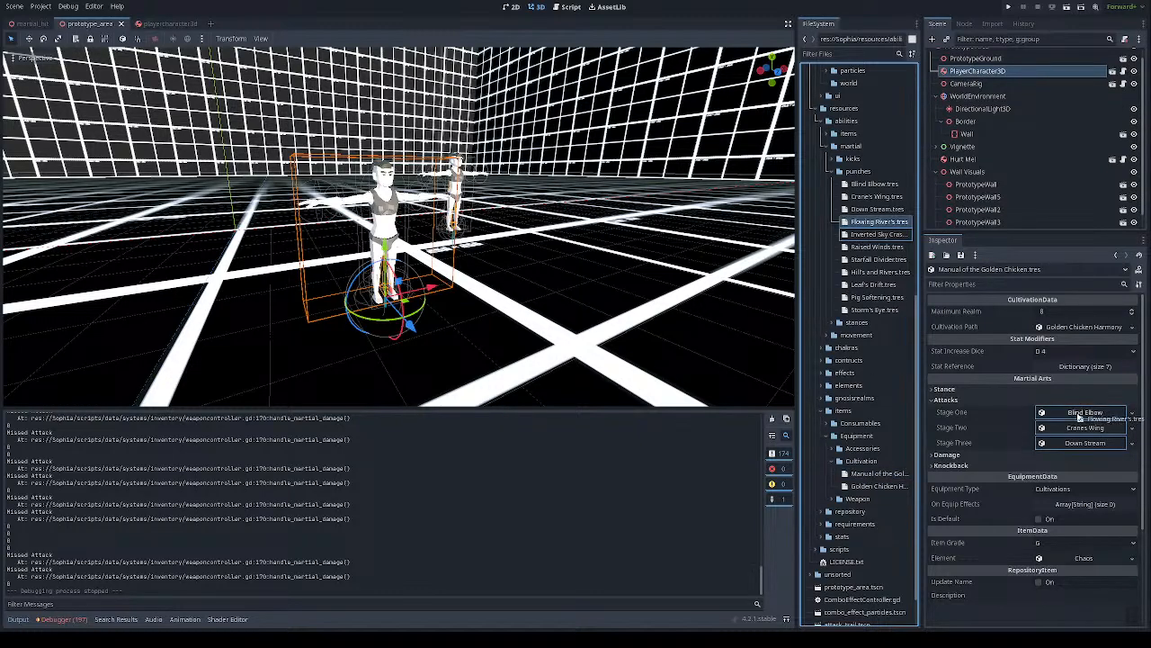
{"action": "left_click_drag", "start_coordinate": [1080, 416], "coordinate": [1086, 432]}
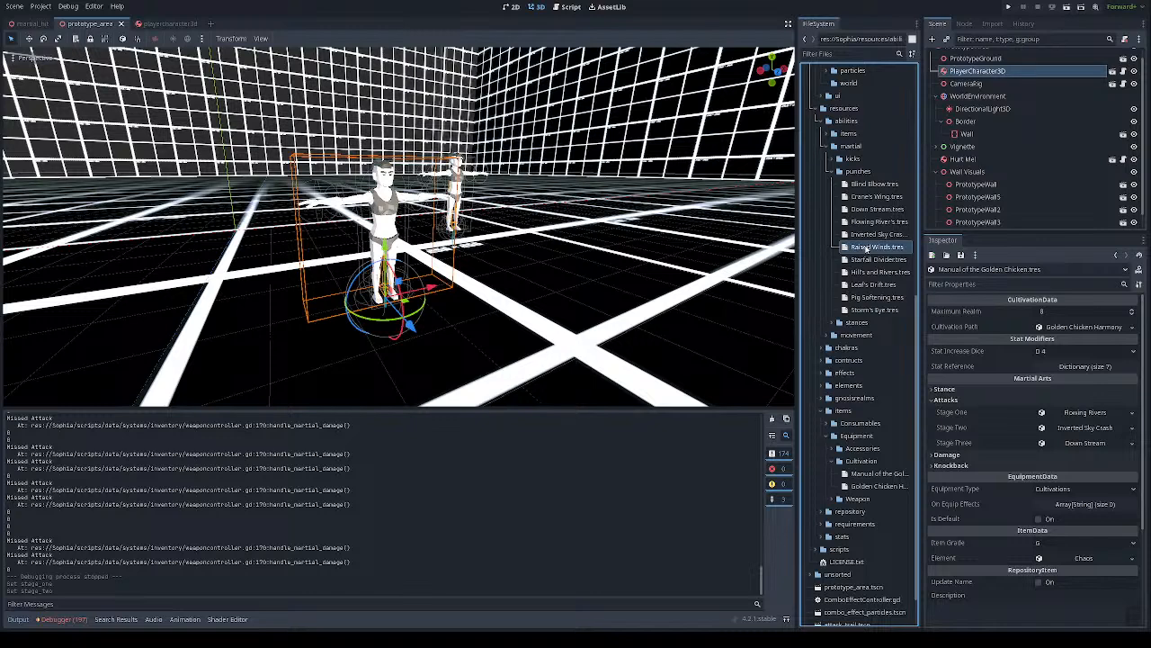
{"action": "left_click_drag", "start_coordinate": [1086, 449], "coordinate": [1091, 450]}
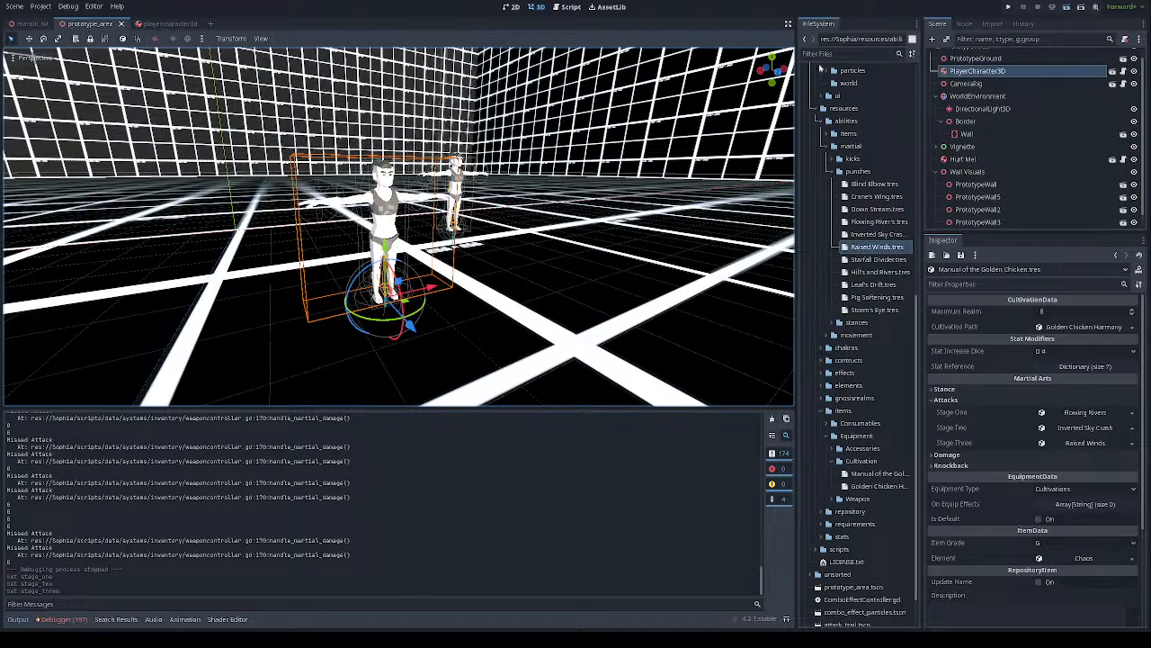
Playtest the prototype area, moving the character and trying the Flowing Rivers attack combo, and stop the game
{"action": "key", "text": "F5"}
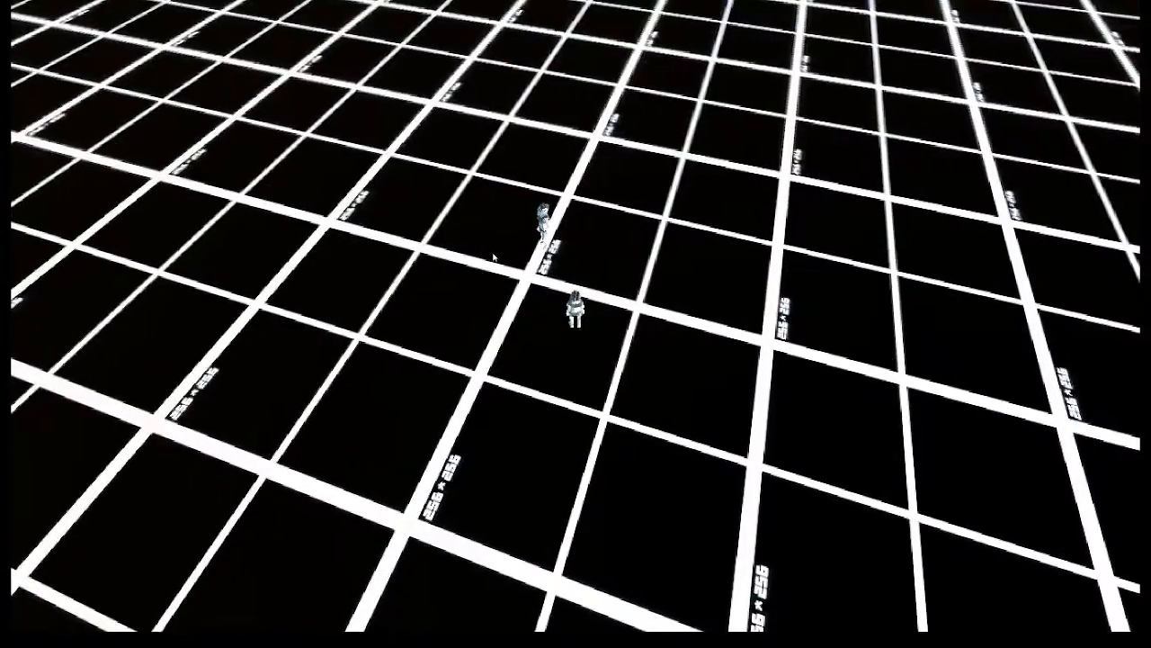
{"action": "key", "text": "a"}
{"action": "key", "text": "w"}
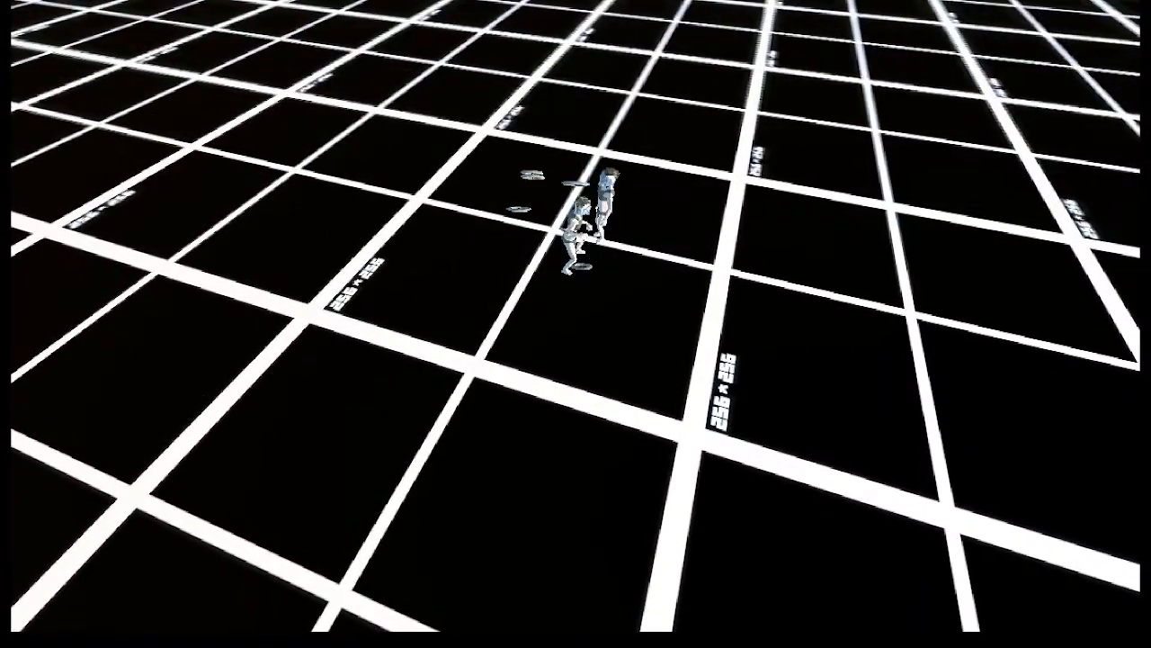
{"action": "key", "text": "F8"}
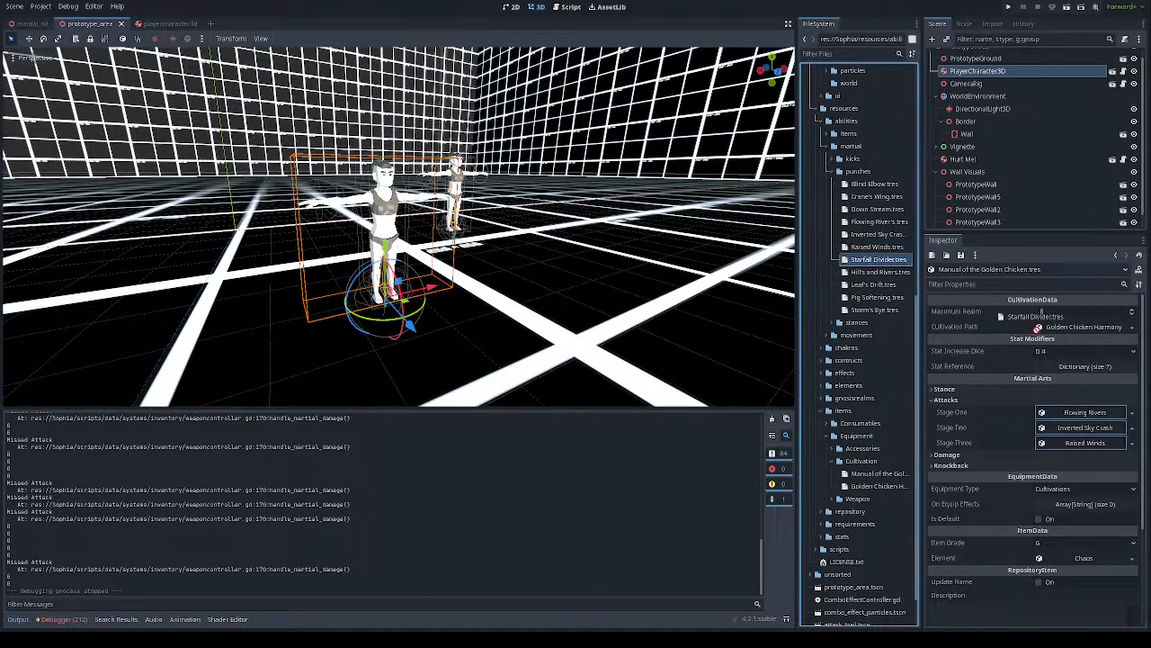
Set the manual's attack stages to Starfall Divider, Hills and Rivers and Leaf's Drift, and playtest the new combo
{"action": "left_click_drag", "start_coordinate": [1067, 417], "coordinate": [1066, 414]}
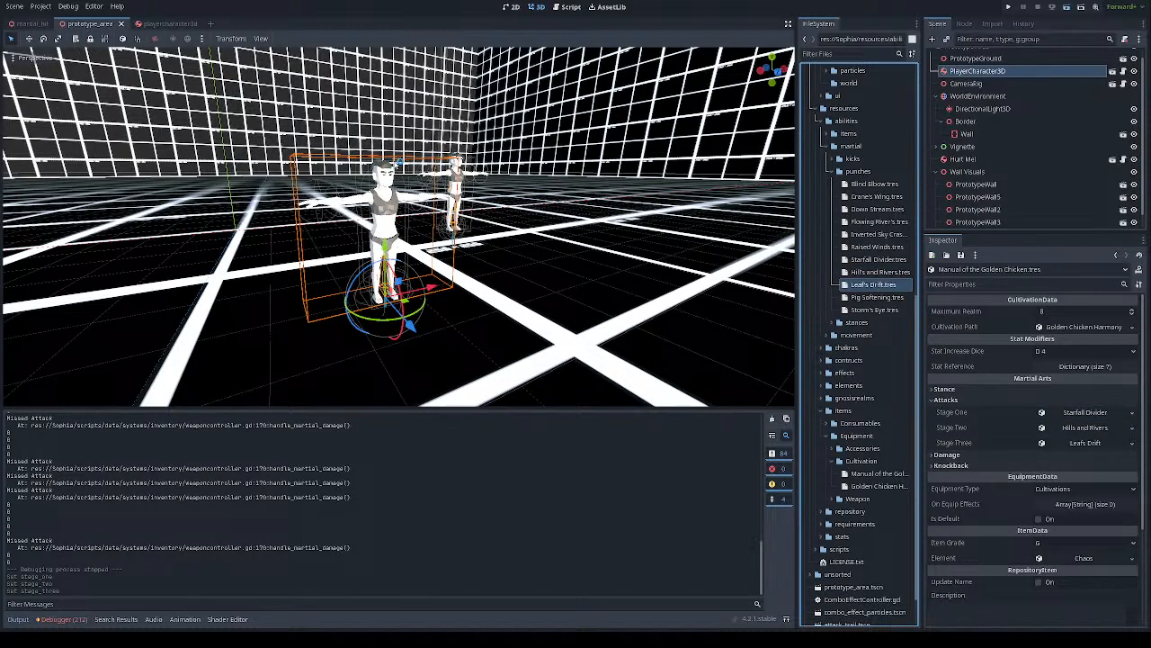
{"action": "key", "text": "F6"}
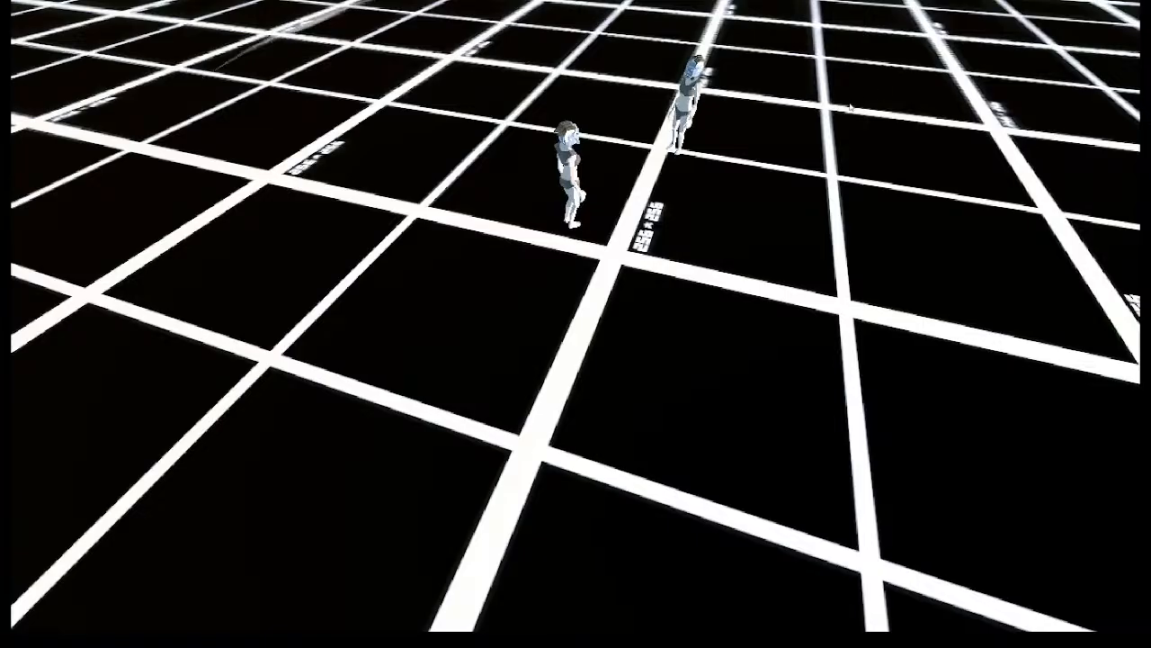
{"action": "key", "text": "F8"}
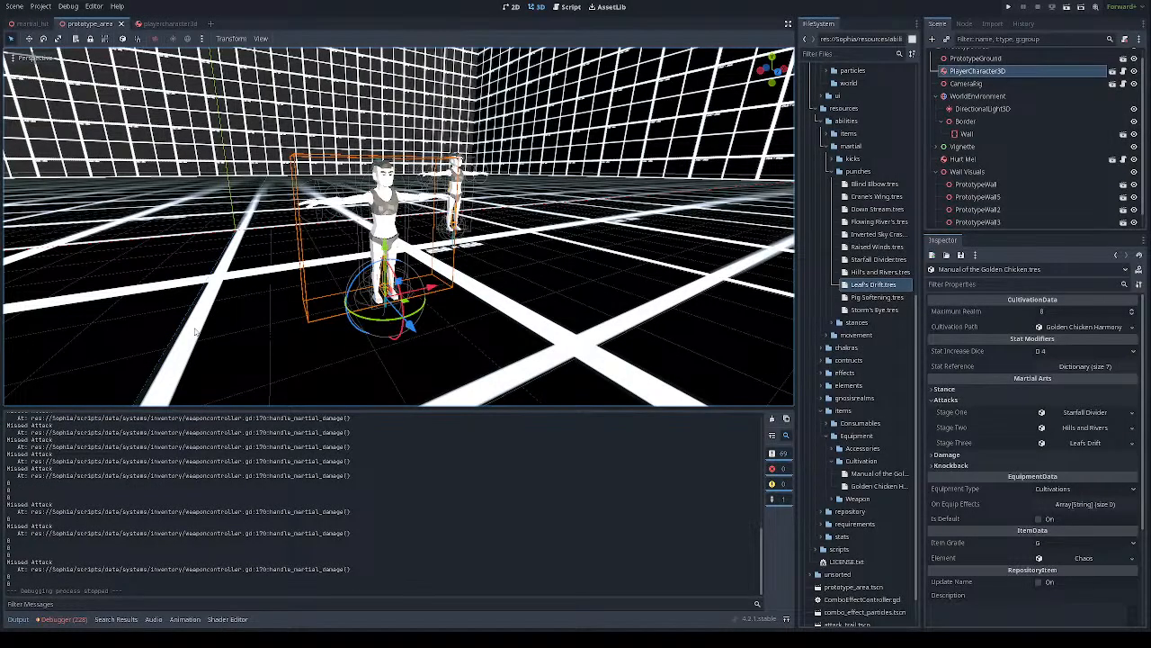
Assign Pig Softening to Stage One and Storm's Eye to Stage Two of the manual's attacks
{"action": "left_click", "coordinate": [879, 301]}
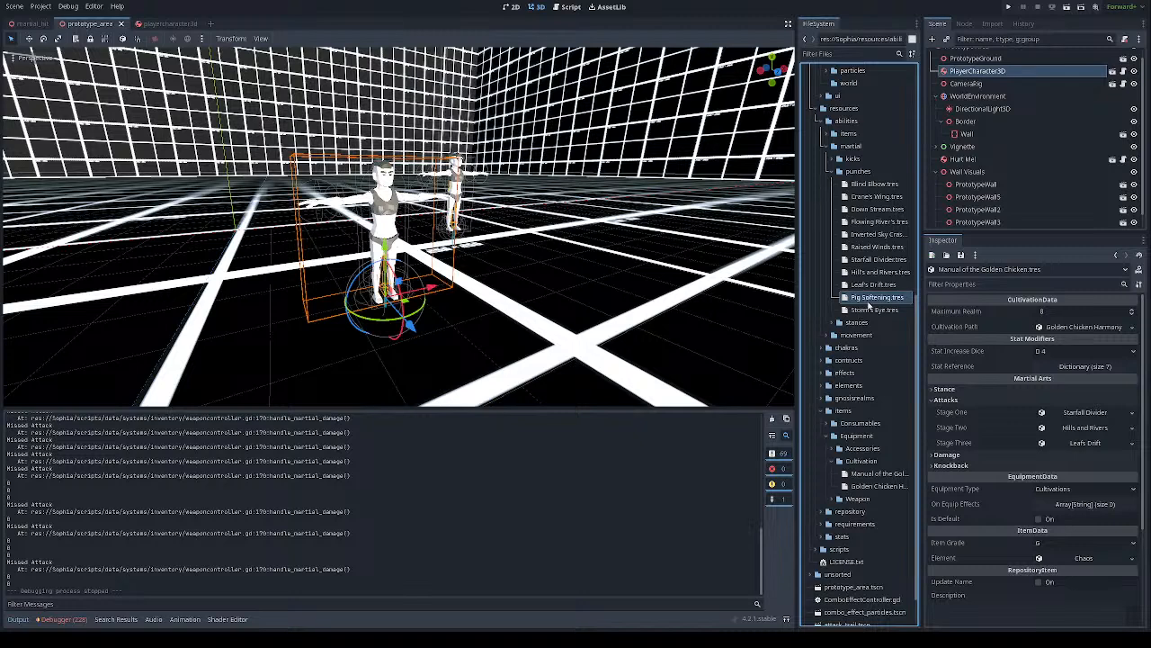
{"action": "left_click_drag", "start_coordinate": [869, 305], "coordinate": [1070, 412]}
{"action": "left_click_drag", "start_coordinate": [879, 312], "coordinate": [1089, 431]}
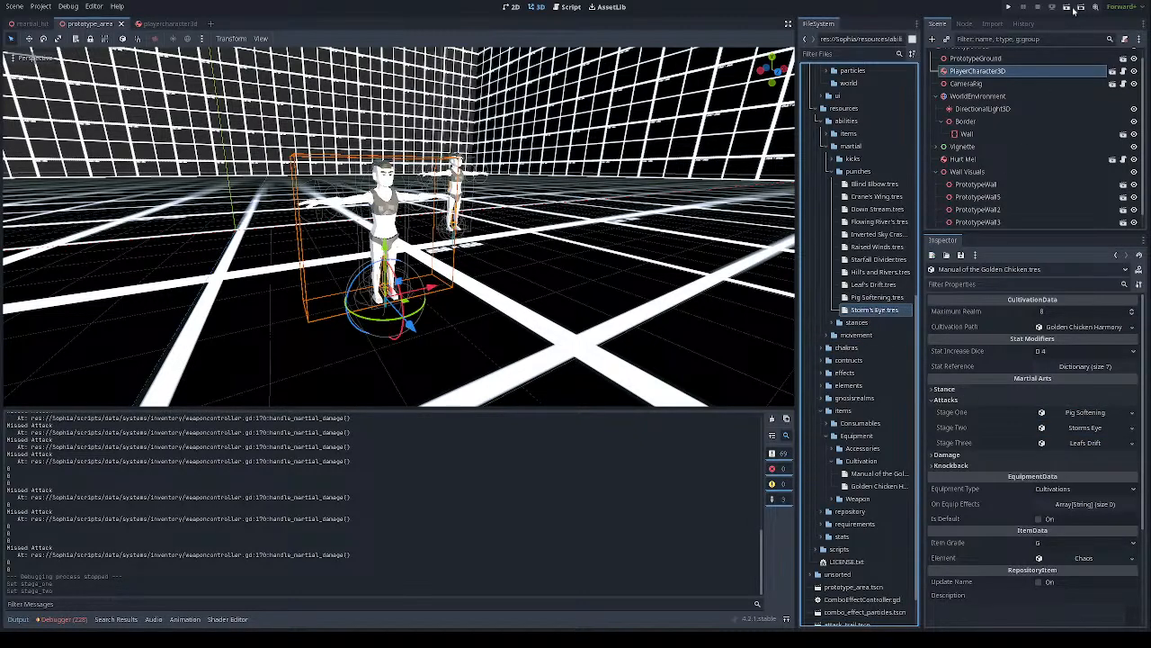
Playtest the combo starting with Pig Softening and Storm's Eye in two separate game runs, stopping each one
{"action": "key", "text": "F5"}
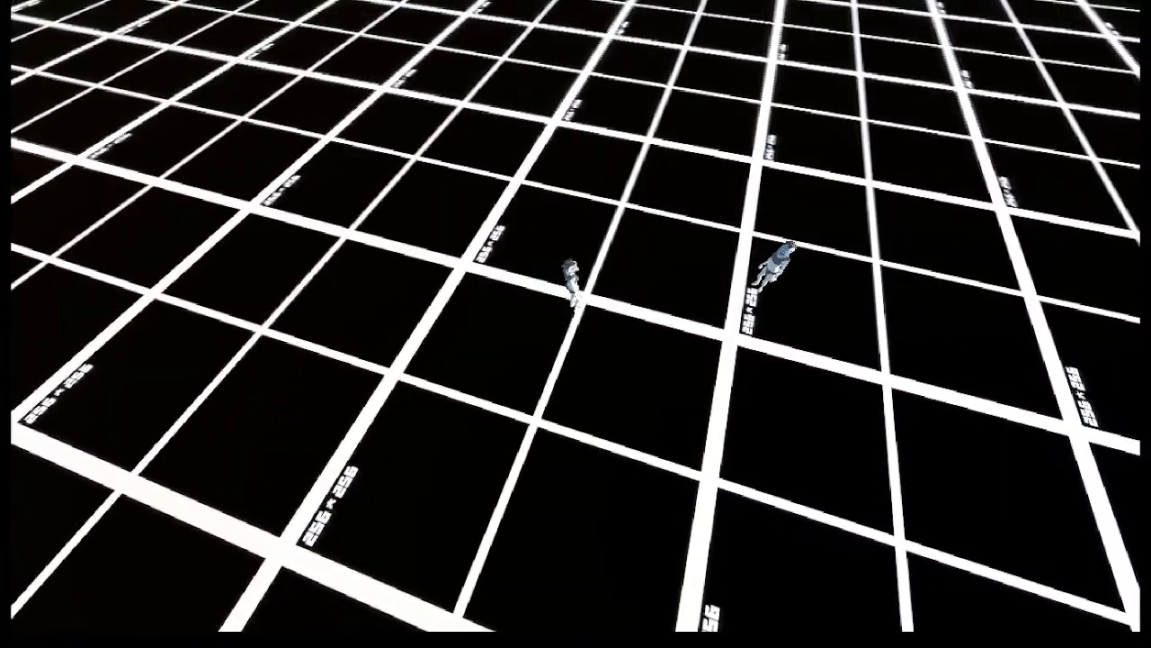
{"action": "key", "text": "F8"}
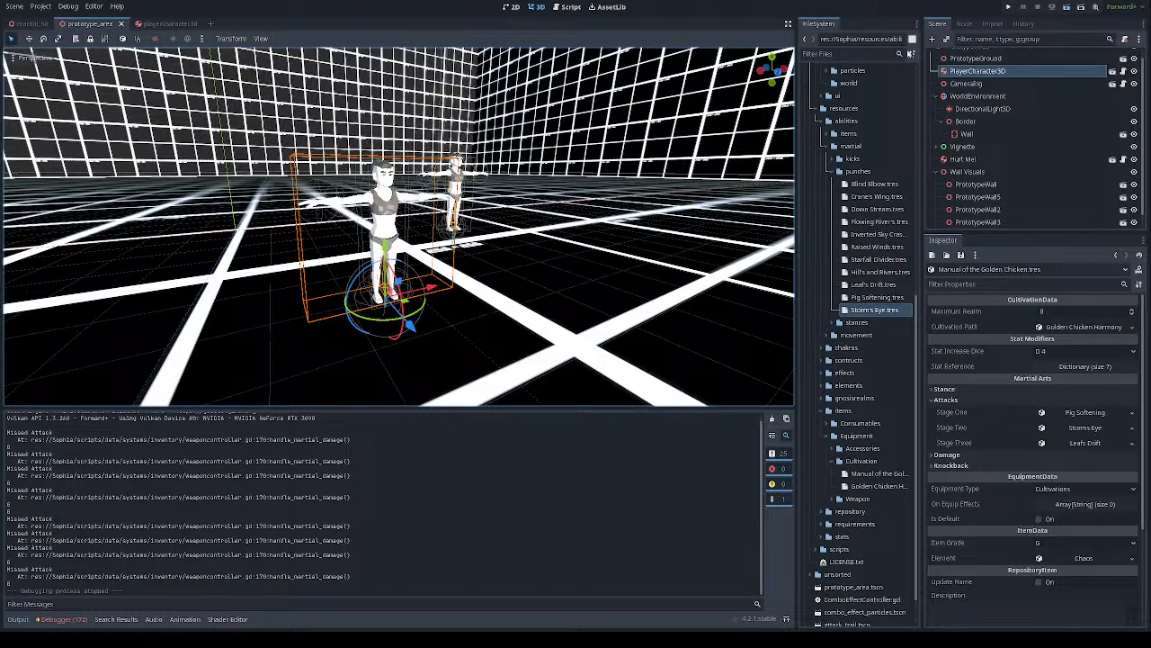
{"action": "key", "text": "F5"}
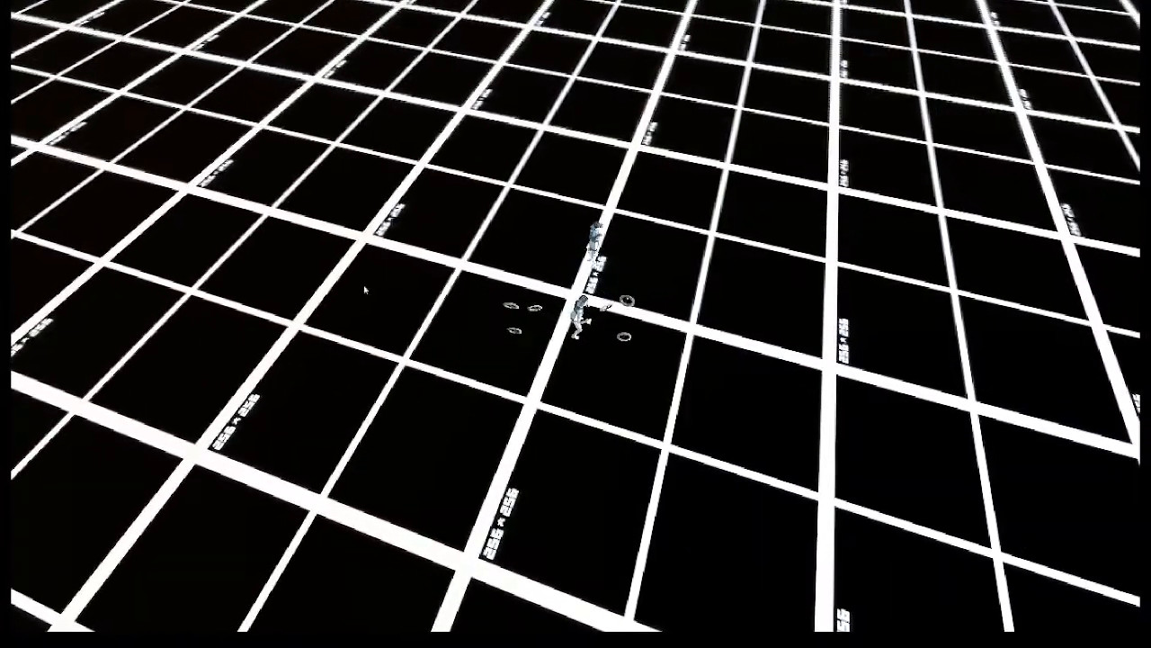
{"action": "key", "text": "F8"}
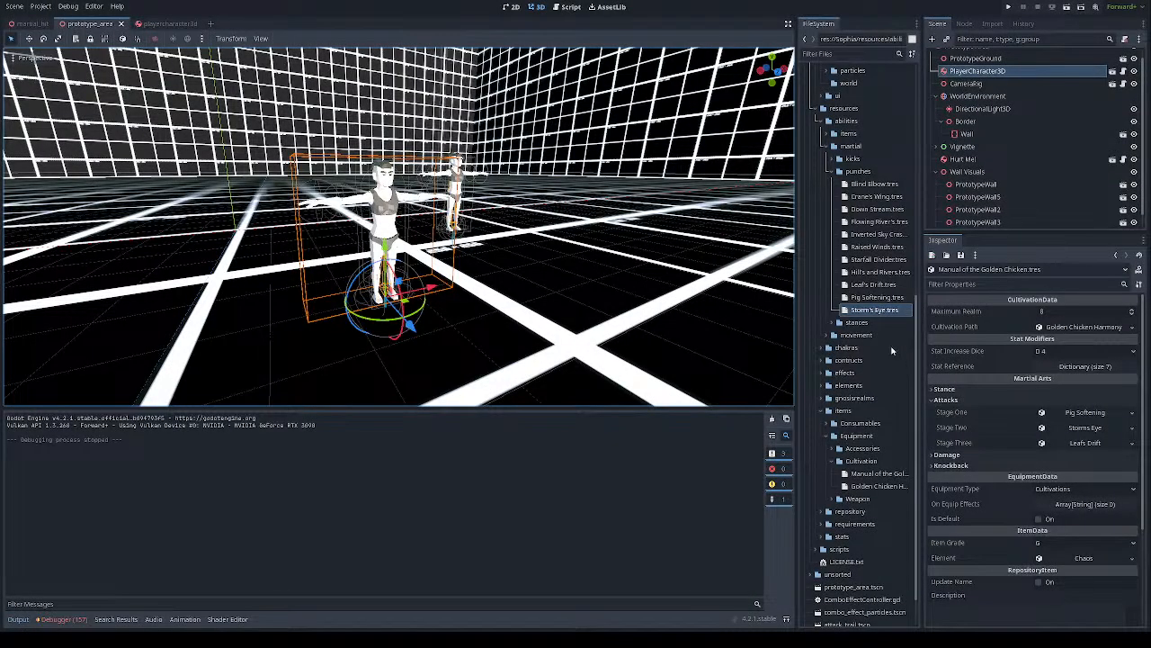
Compare the ability settings of the Pig Softening punch with those of the Storm's Eye punch
{"action": "left_click", "coordinate": [880, 300]}
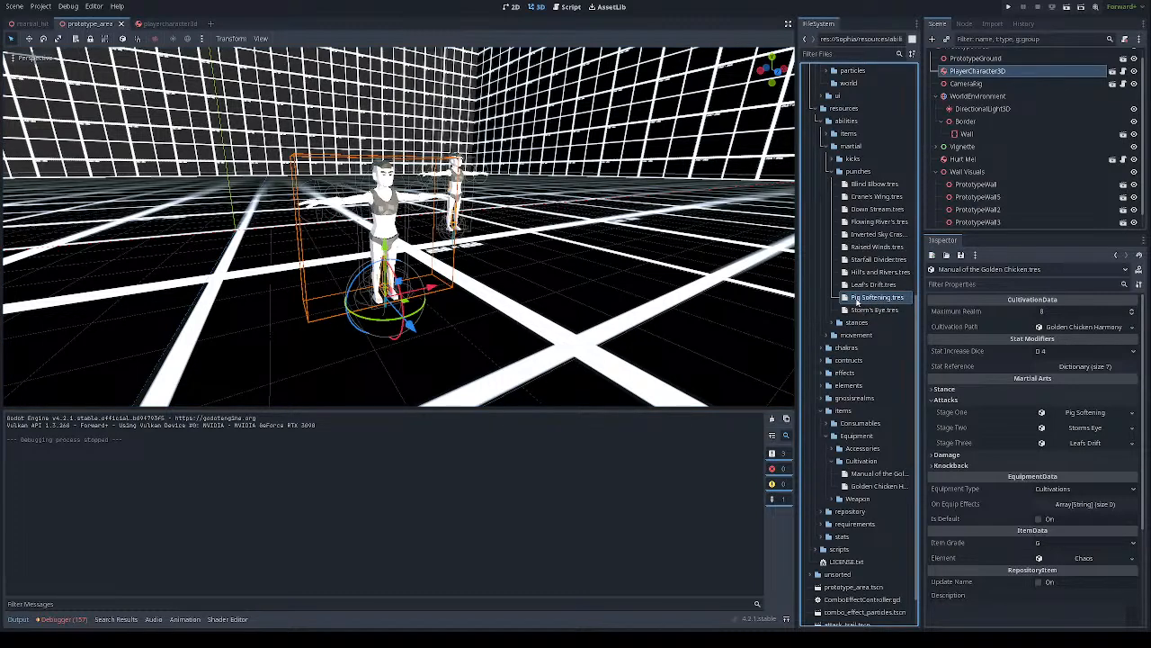
{"action": "left_click", "coordinate": [861, 299]}
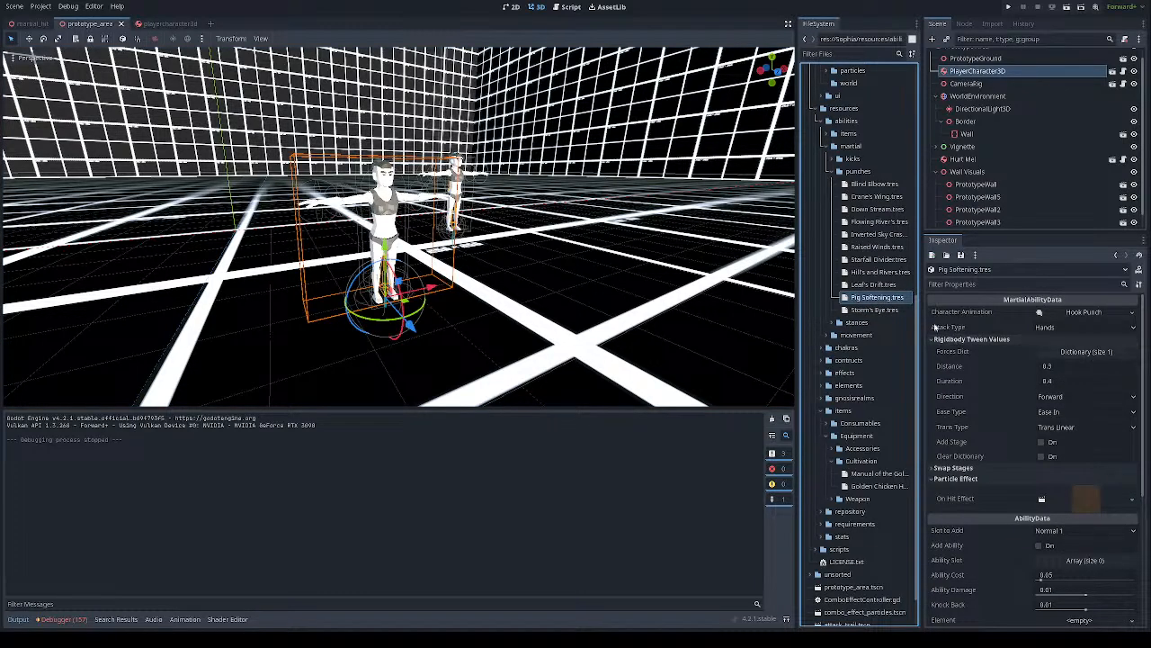
{"action": "key", "text": "Down"}
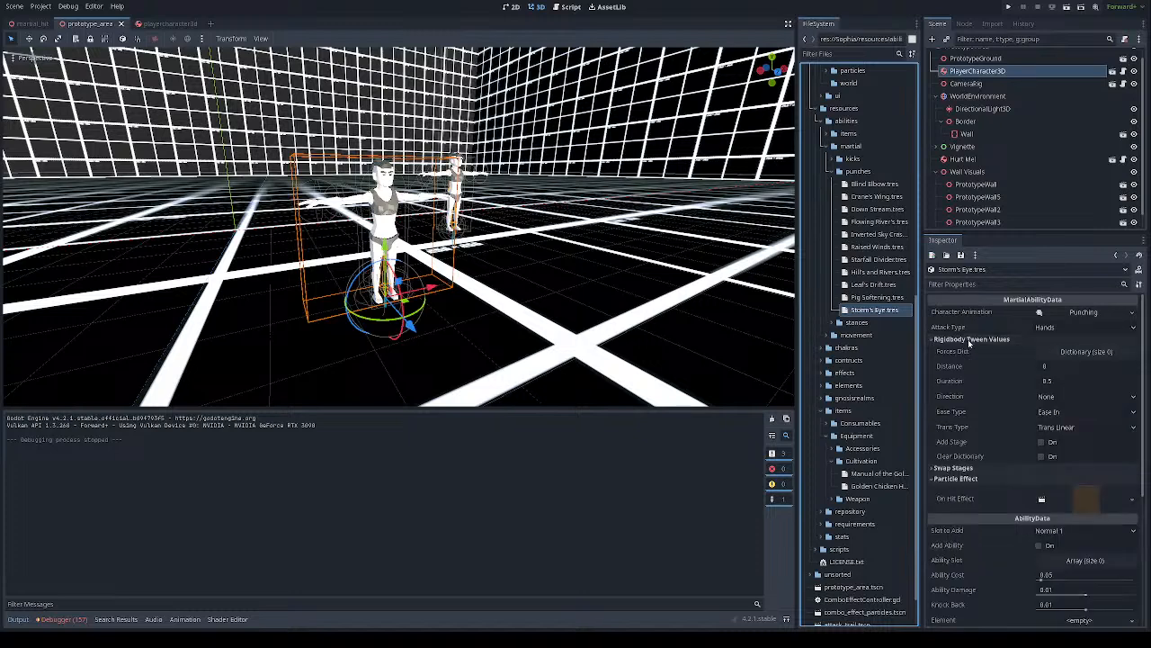
Add a rigidbody tween stage to Storm's Eye with distance 0.1, duration 0.1 and direction Forward
{"action": "left_click", "coordinate": [968, 340]}
{"action": "left_click", "coordinate": [1065, 355]}
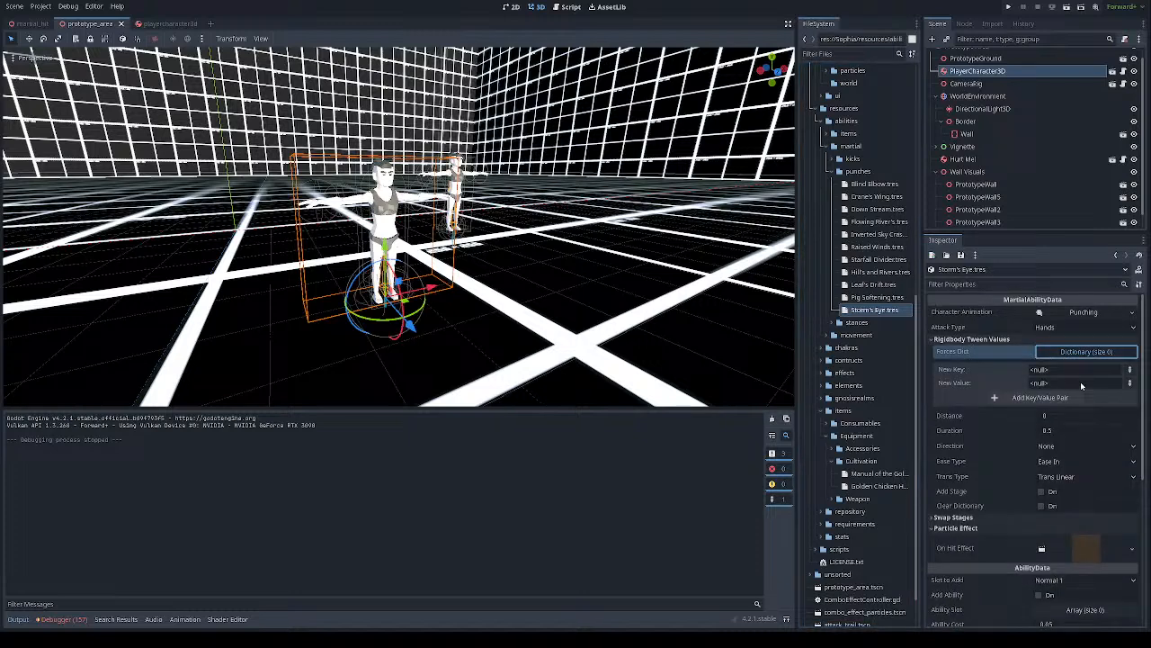
{"action": "left_click", "coordinate": [1051, 417]}
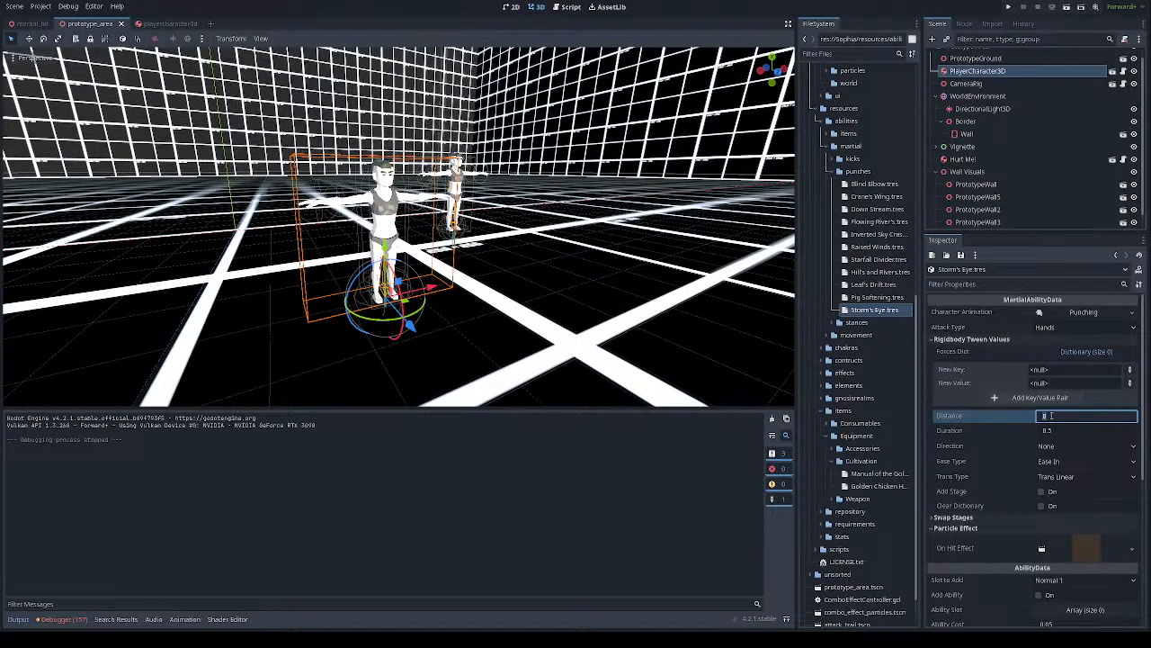
{"action": "type", "text": ".3"}
{"action": "key", "text": "Tab"}
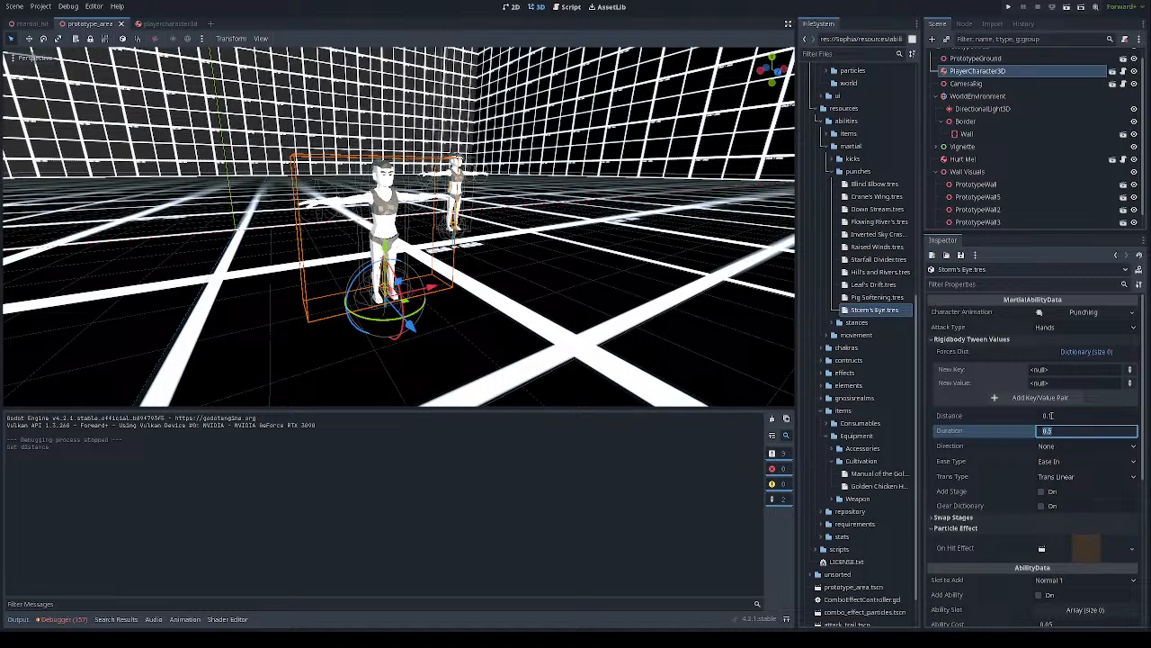
{"action": "type", "text": ".1"}
{"action": "key", "text": "Tab"}
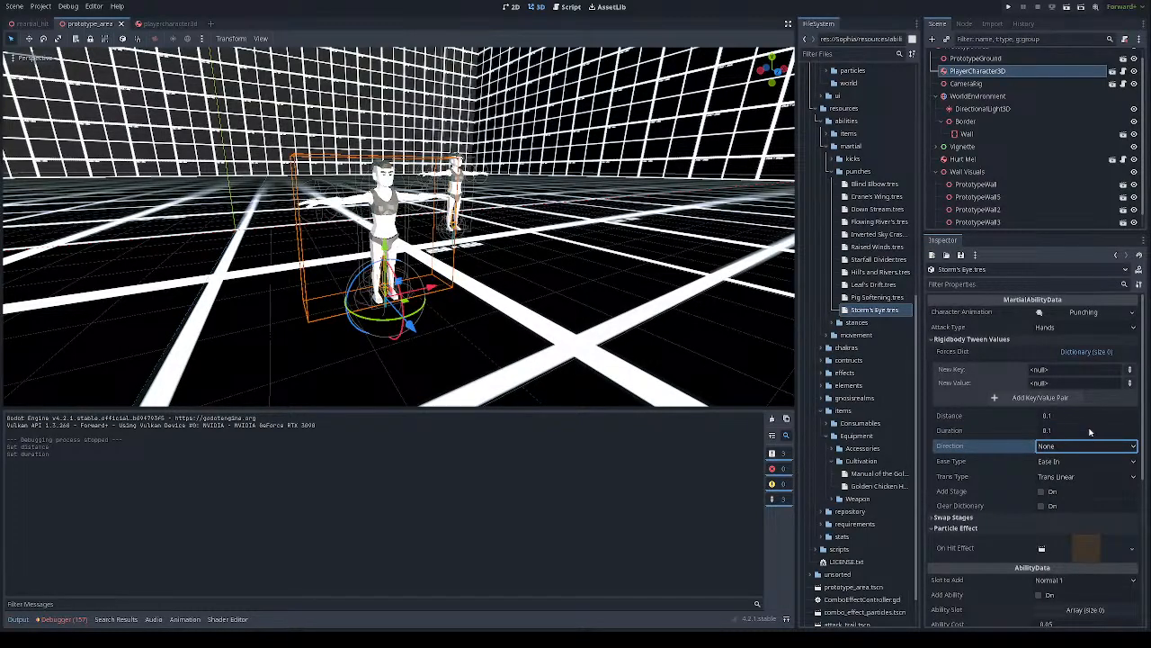
{"action": "left_click", "coordinate": [1089, 445]}
{"action": "left_click", "coordinate": [1056, 478]}
{"action": "left_click", "coordinate": [1041, 492]}
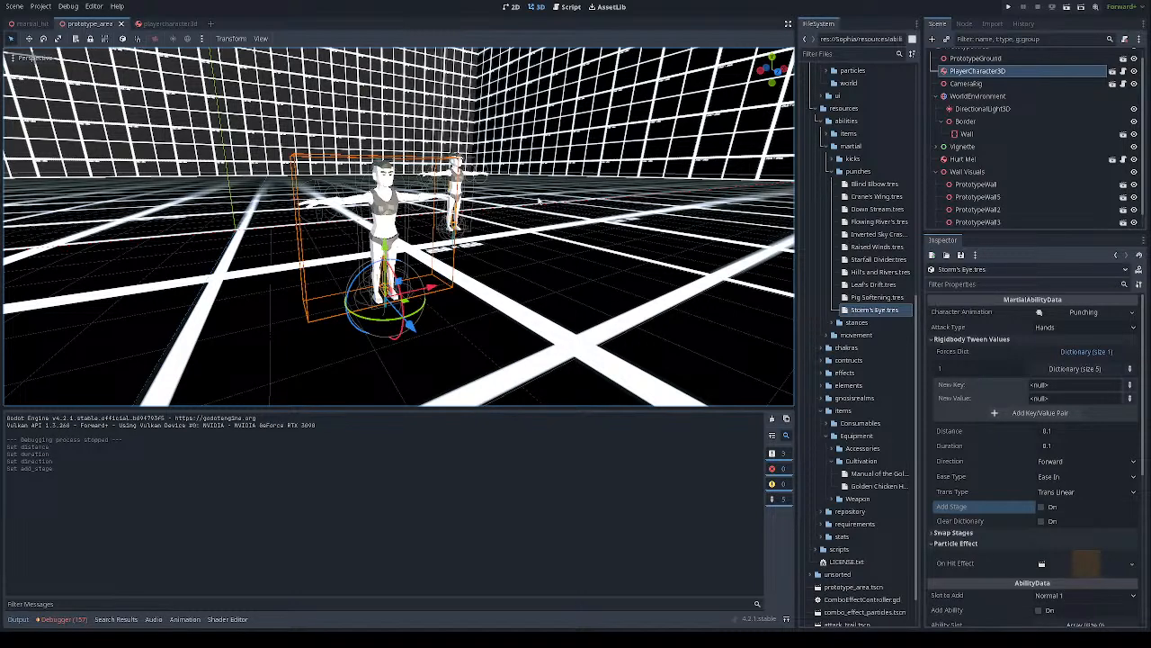
Run the current scene, maximize the game window, strike the target with the revised punch combo and stop the game
{"action": "left_click", "coordinate": [1067, 9]}
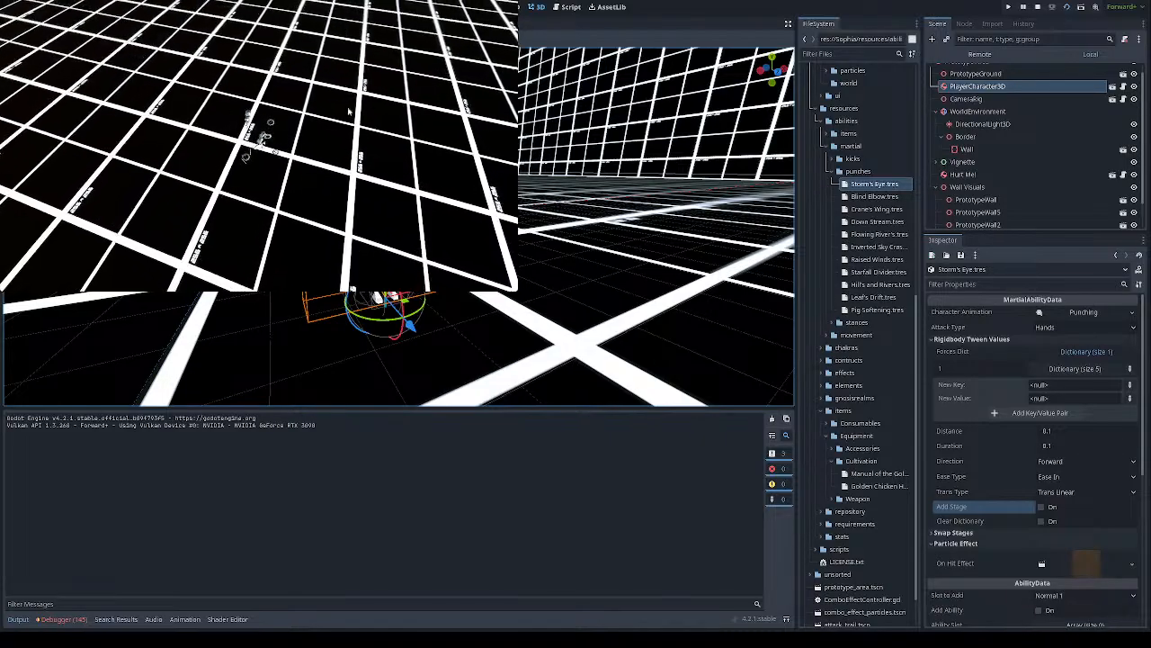
{"action": "left_click", "coordinate": [486, 0]}
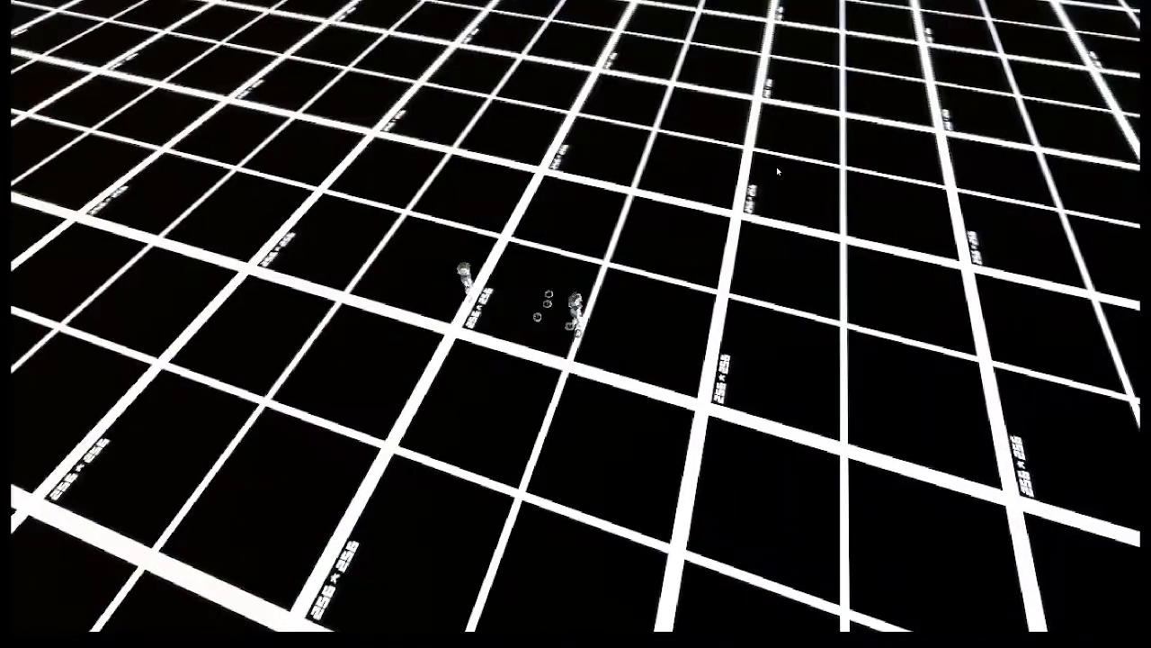
{"action": "key", "text": "a"}
{"action": "key", "text": "a"}
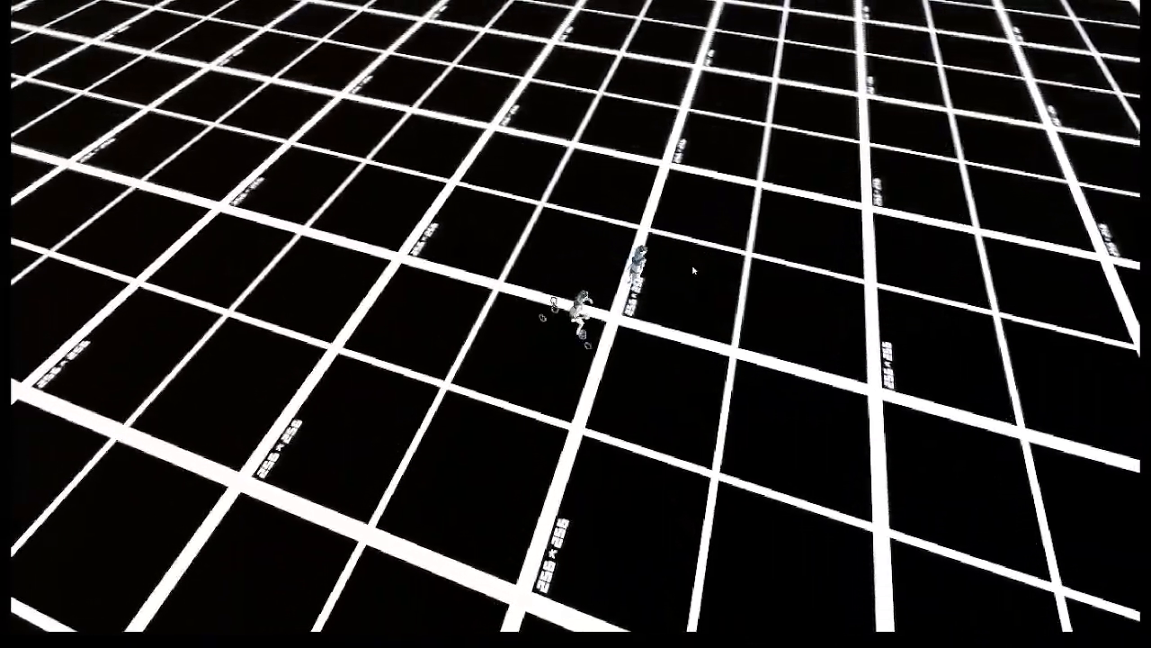
{"action": "left_click", "coordinate": [693, 270]}
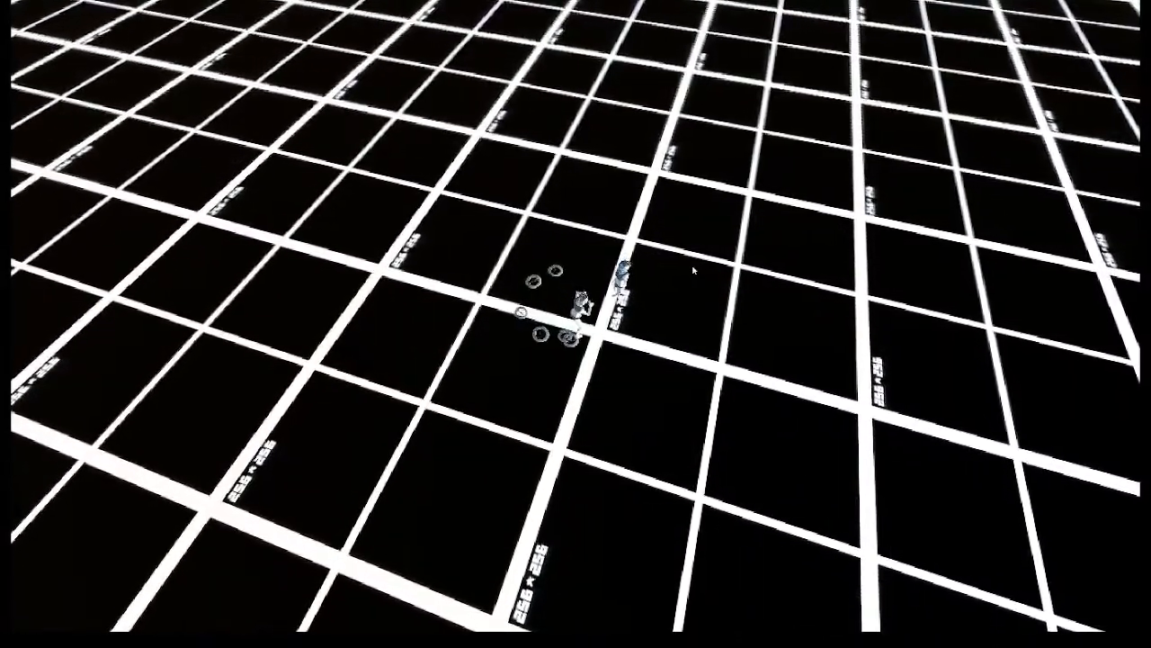
{"action": "left_click", "coordinate": [693, 270]}
{"action": "left_click", "coordinate": [694, 270]}
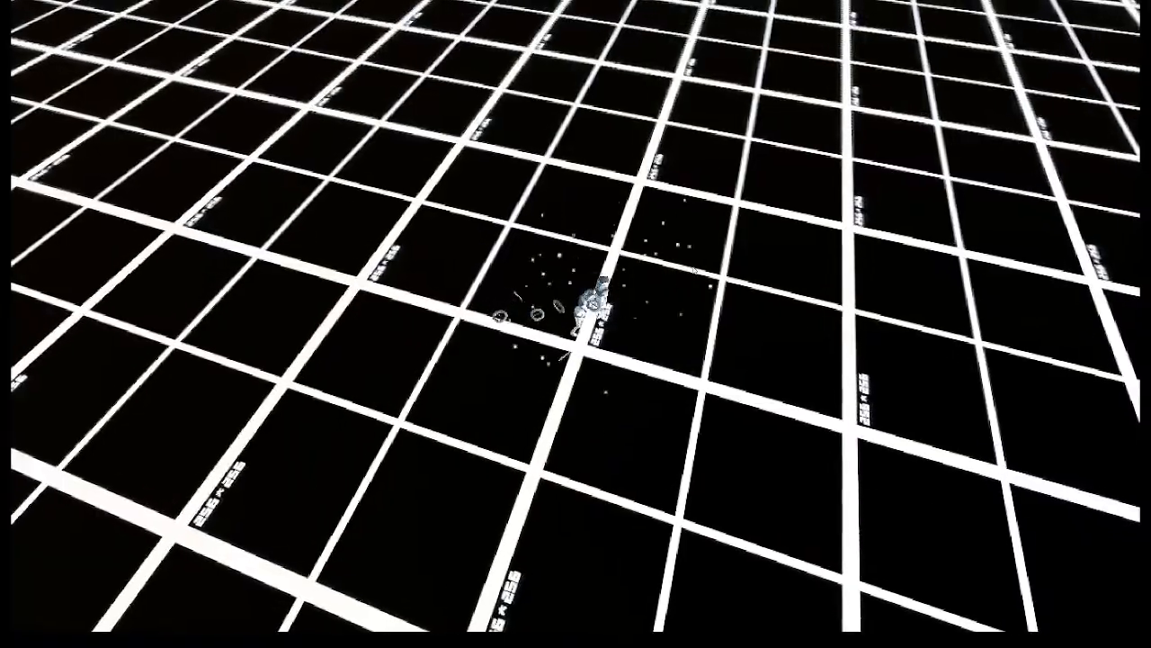
{"action": "left_click", "coordinate": [693, 270]}
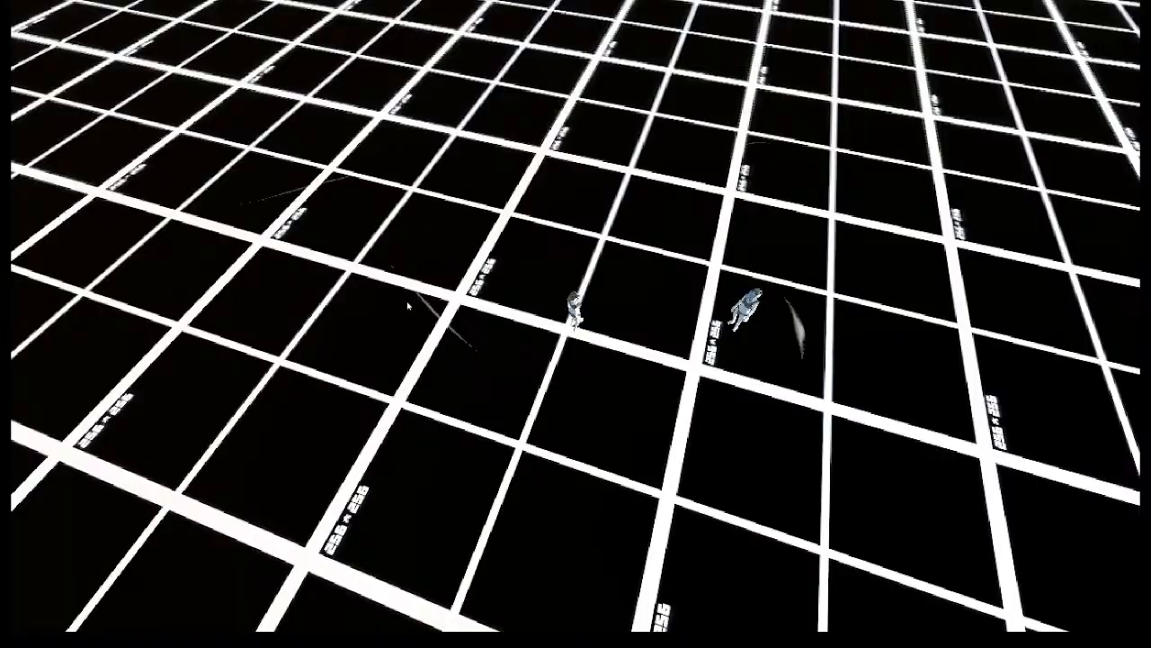
{"action": "key", "text": "F8"}
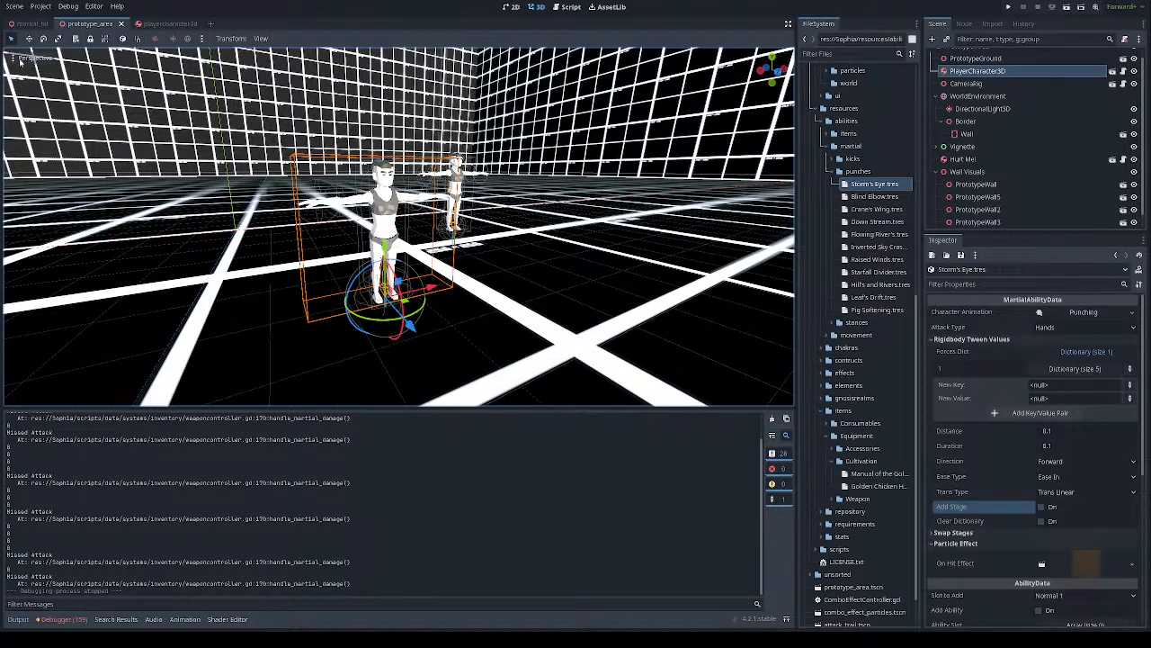
Open the playercharacter3d scene's animation timeline and scrub the Standing React Death Right animation back toward its start
{"action": "left_click", "coordinate": [164, 24]}
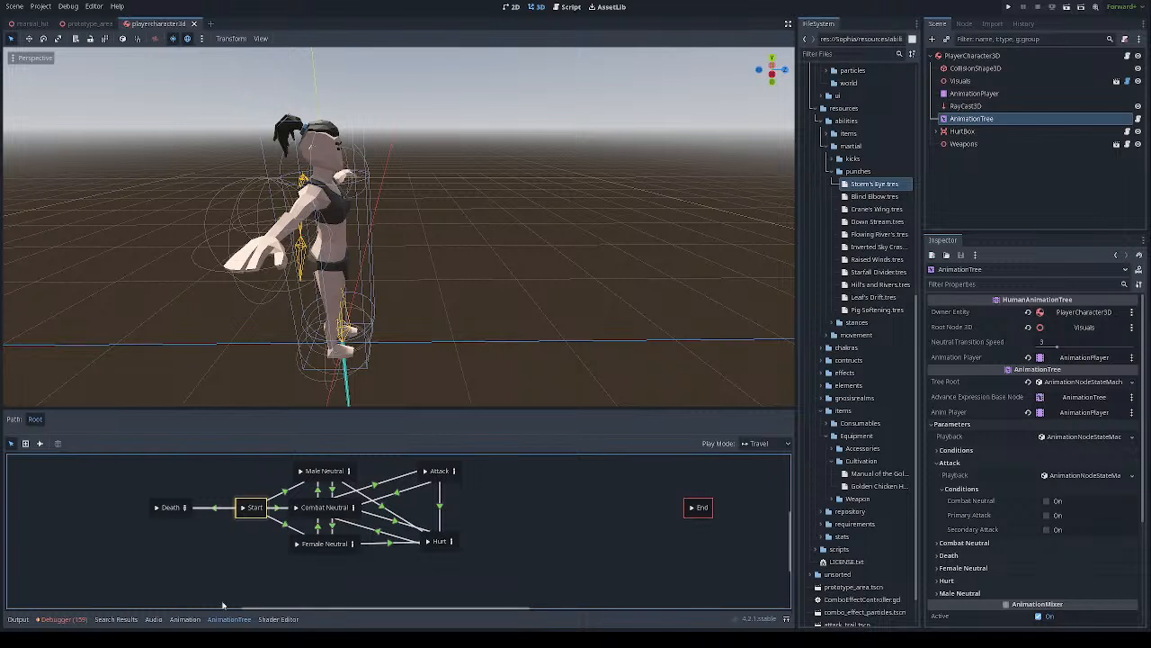
{"action": "left_click", "coordinate": [182, 620]}
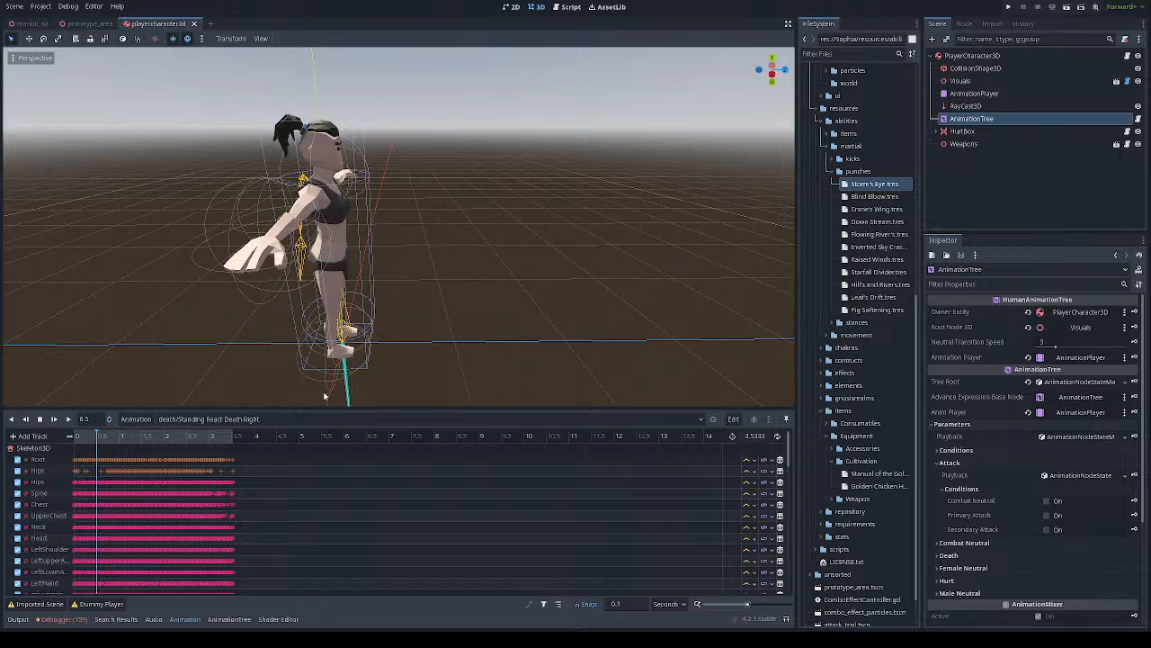
{"action": "key", "text": "ctrl+z"}
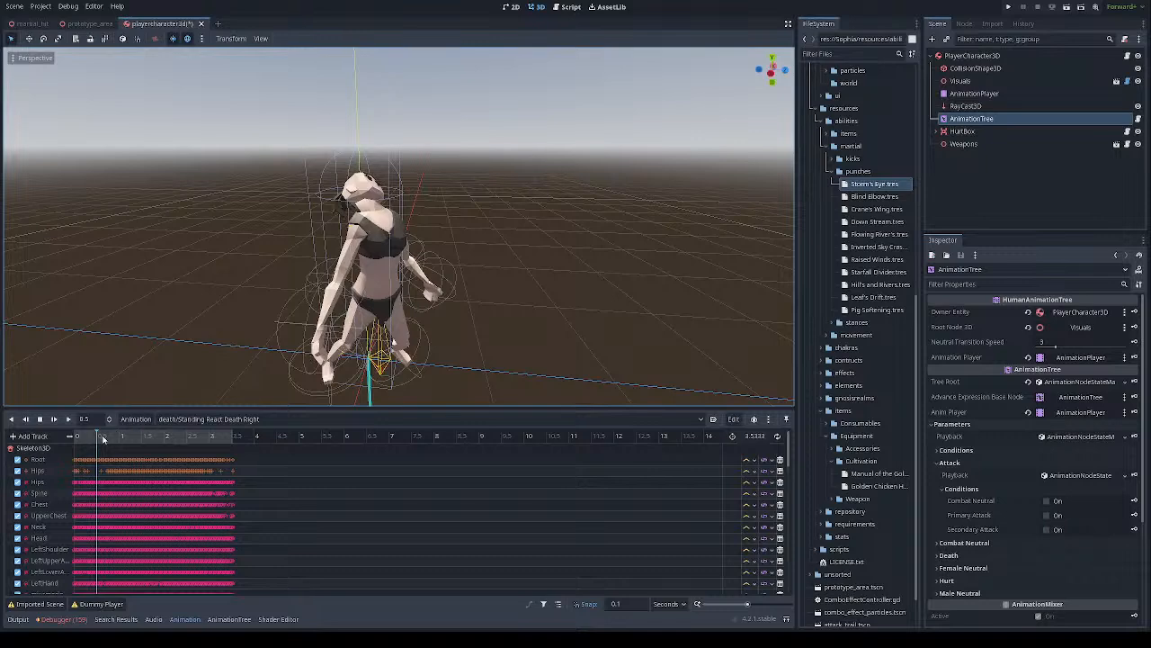
{"action": "left_click_drag", "start_coordinate": [103, 438], "coordinate": [80, 441]}
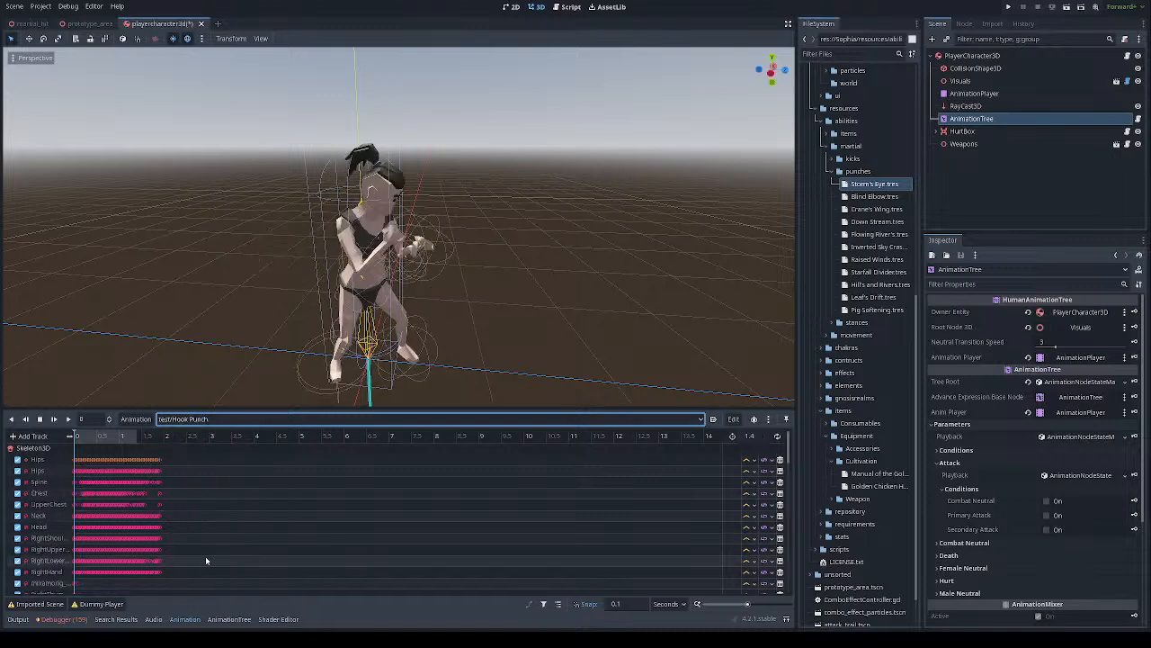
Inspect the Hook Punch animation's MartialHitBox3D function track and scrub the playhead to 0.4 s
{"action": "scroll", "coordinate": [215, 535], "scroll_direction": "down", "scroll_amount": 3}
{"action": "scroll", "coordinate": [216, 539], "scroll_direction": "down", "scroll_amount": 10}
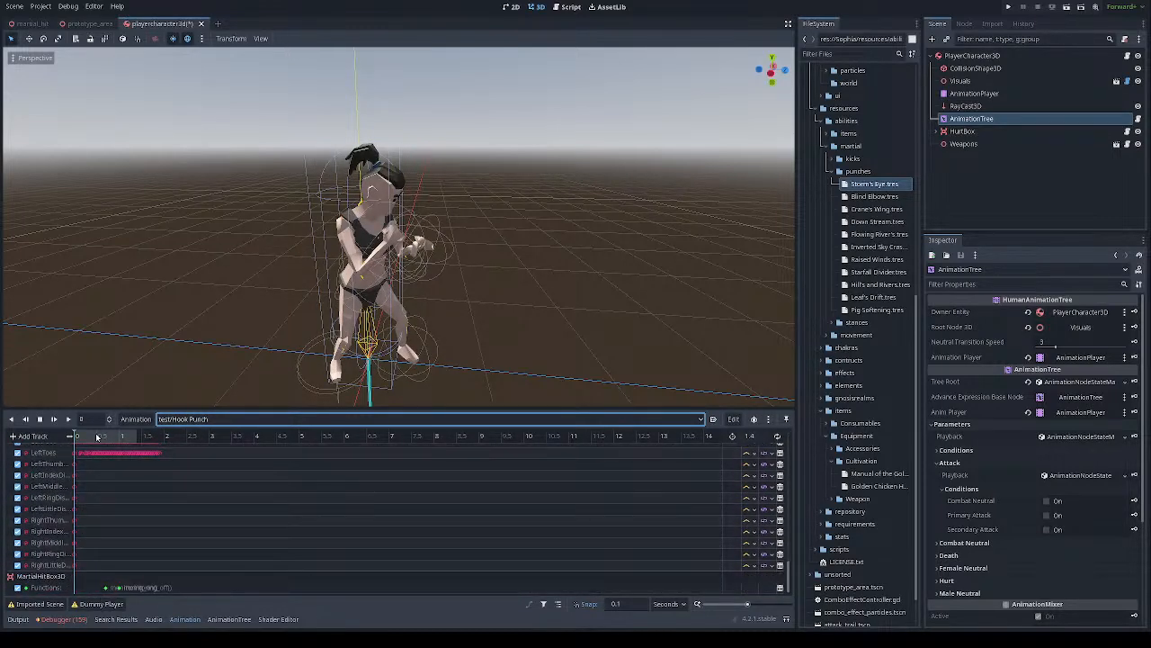
{"action": "mouse_move", "coordinate": [94, 438]}
{"action": "left_mouse_down"}
{"action": "mouse_move", "coordinate": [125, 437]}
{"action": "mouse_move", "coordinate": [92, 437]}
{"action": "left_mouse_up"}
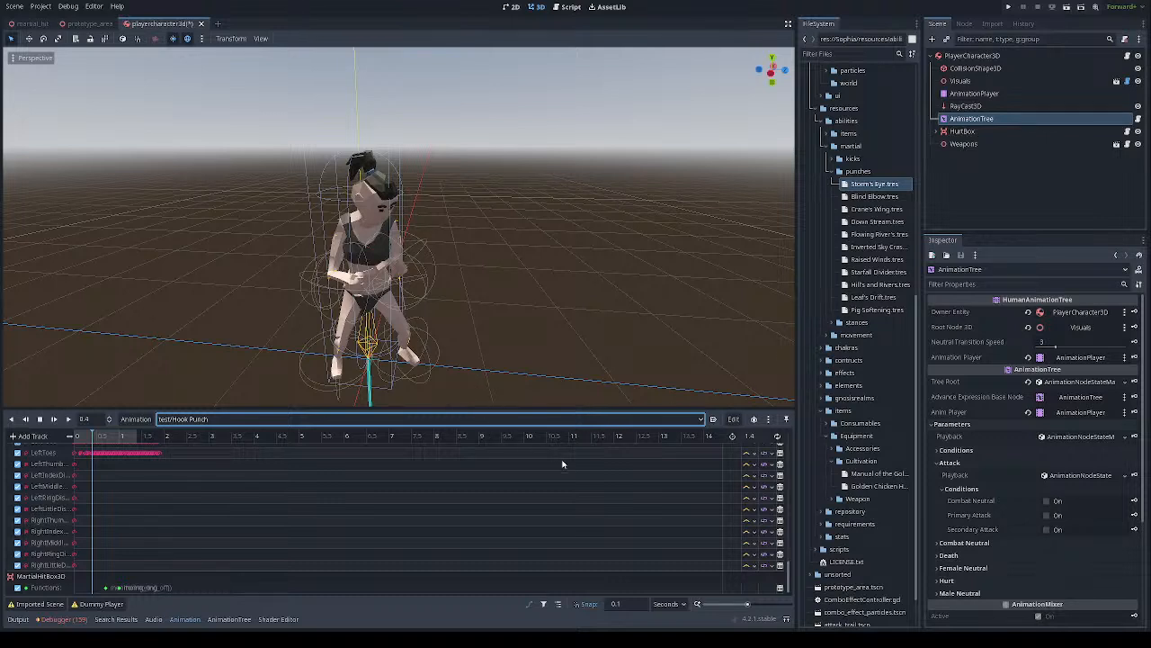
{"action": "left_click", "coordinate": [763, 263]}
{"action": "left_click", "coordinate": [281, 621]}
{"action": "left_click", "coordinate": [227, 620]}
{"action": "left_click", "coordinate": [181, 621]}
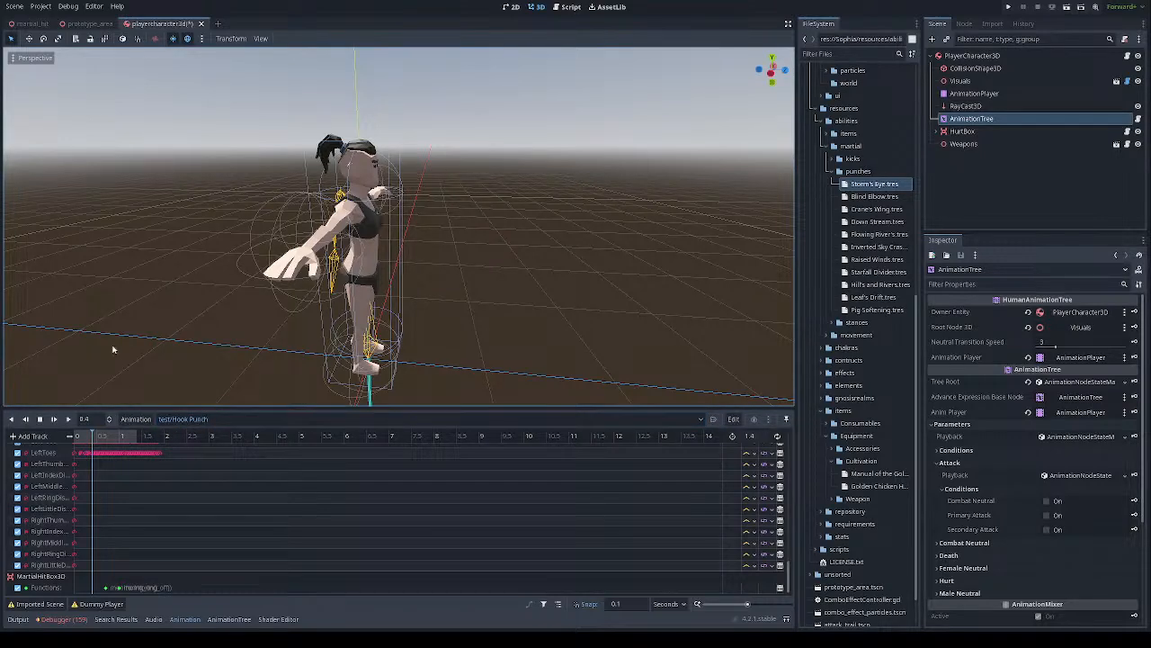
{"action": "left_click", "coordinate": [90, 24]}
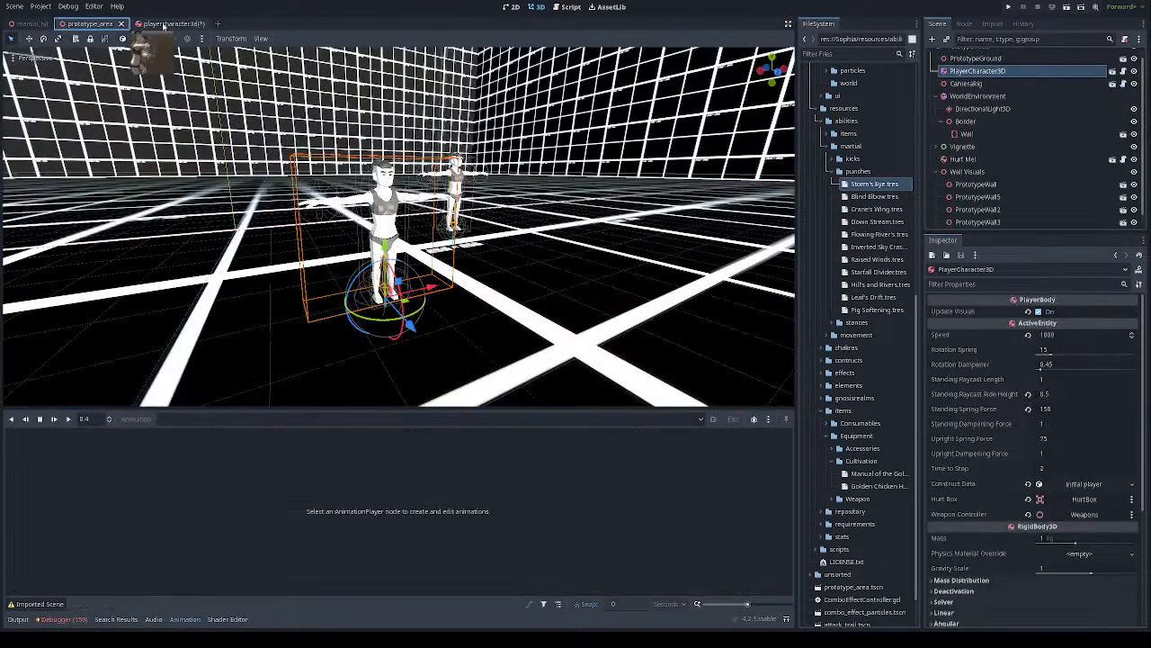
{"action": "left_click", "coordinate": [176, 24]}
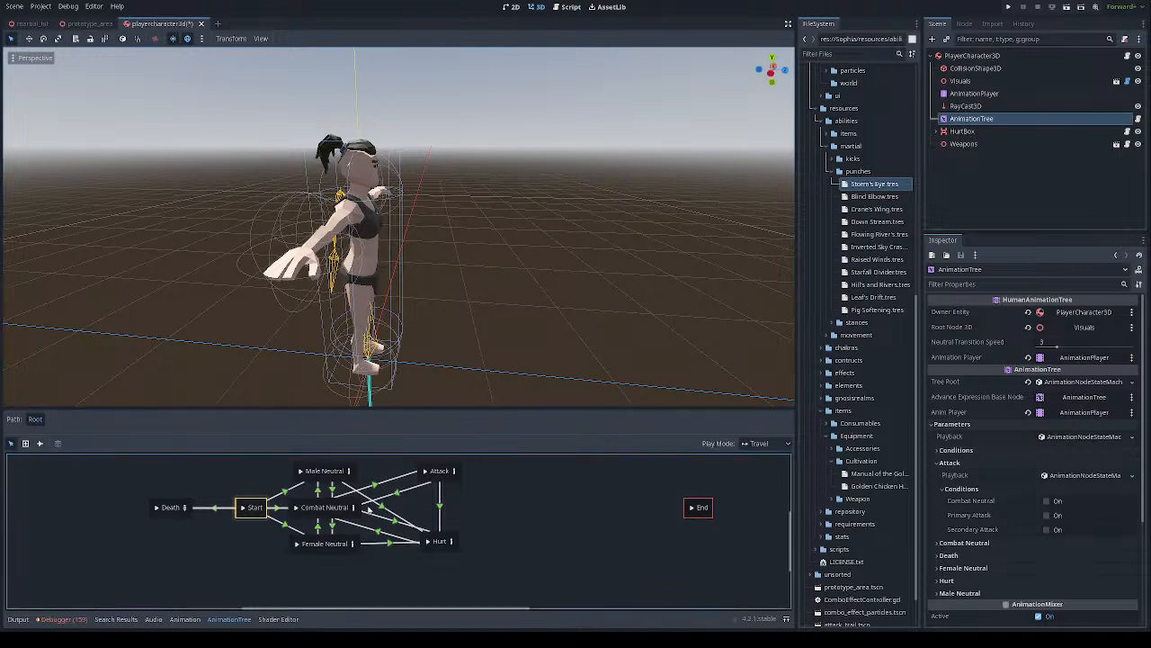
Load the test/Flip Kick animation in the player character's animation timeline and look through its tracks to the end of the list
{"action": "left_click", "coordinate": [192, 619]}
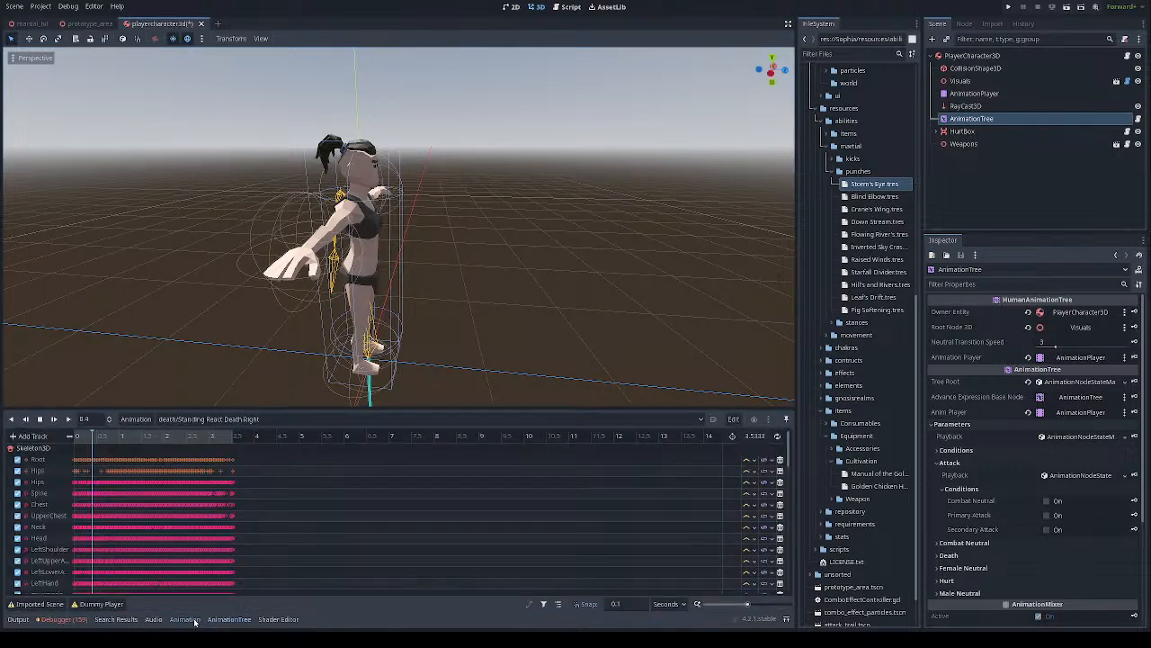
{"action": "left_click", "coordinate": [215, 490]}
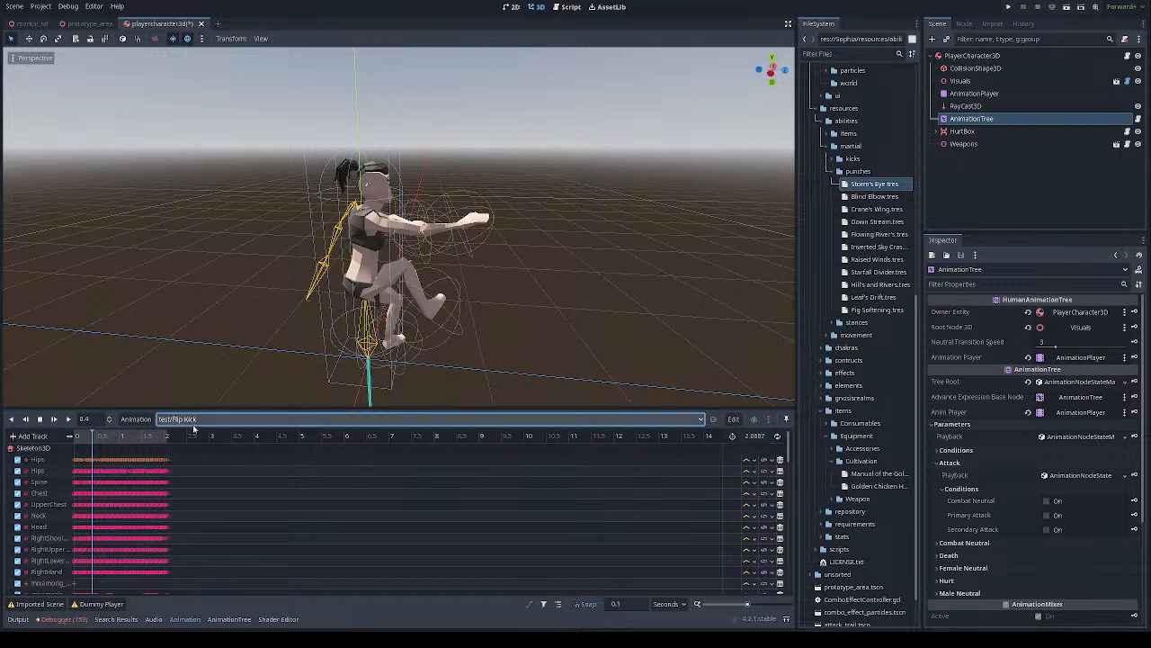
{"action": "scroll", "coordinate": [157, 495], "scroll_direction": "down", "scroll_amount": 6}
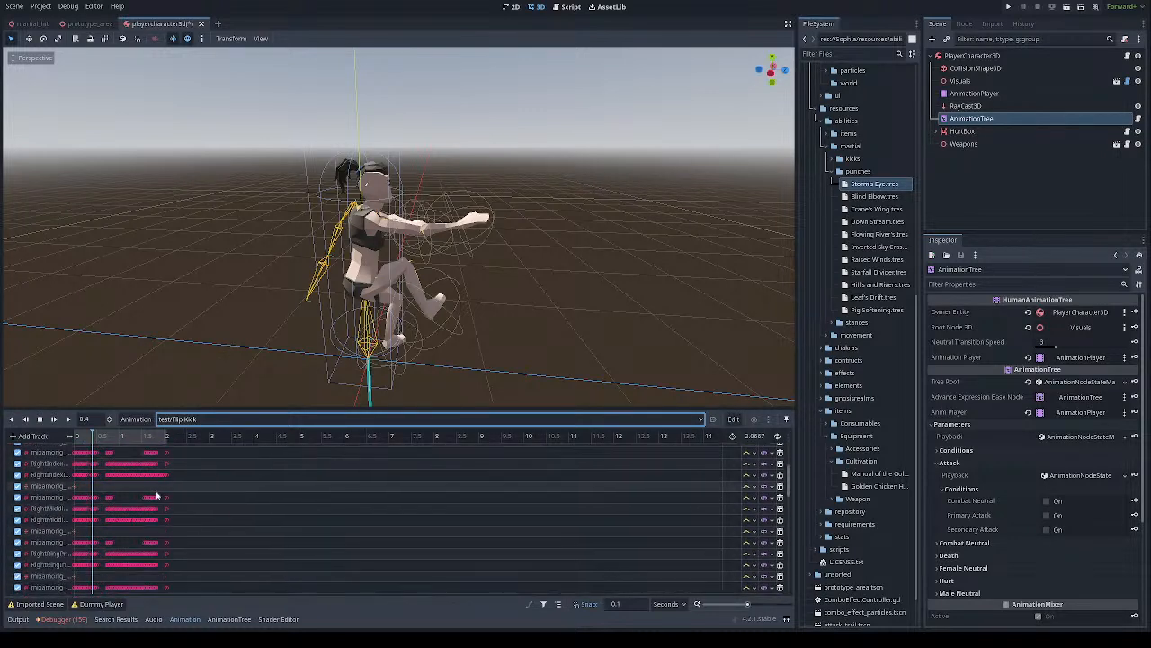
{"action": "scroll", "coordinate": [157, 495], "scroll_direction": "down", "scroll_amount": 10}
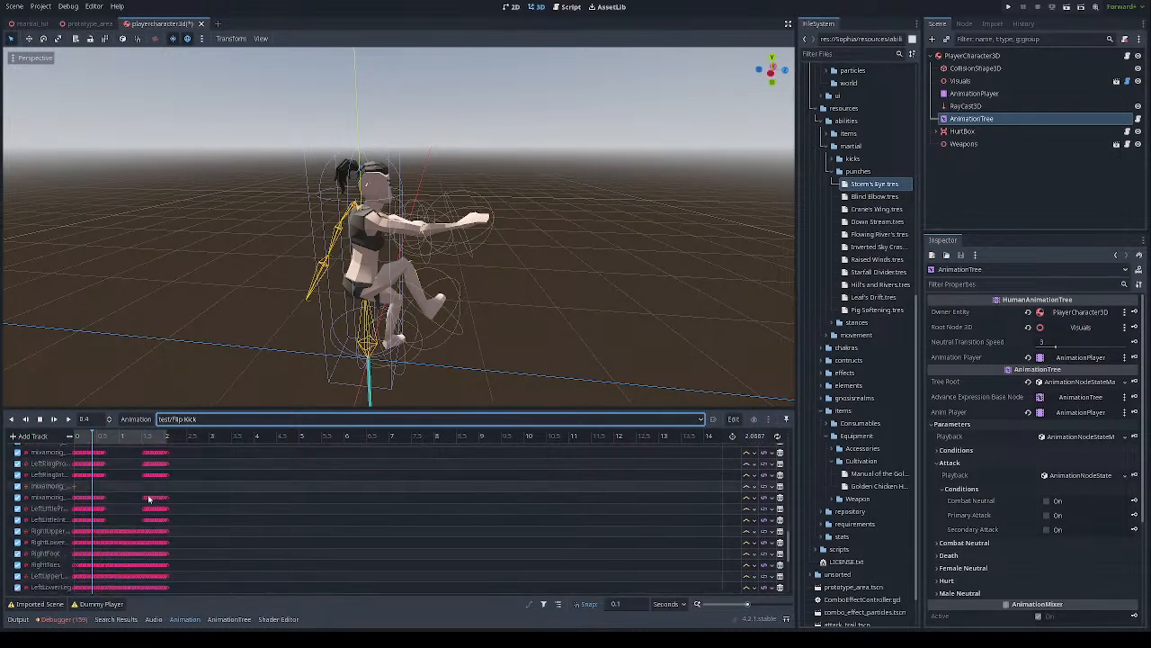
{"action": "scroll", "coordinate": [149, 497], "scroll_direction": "down", "scroll_amount": 5}
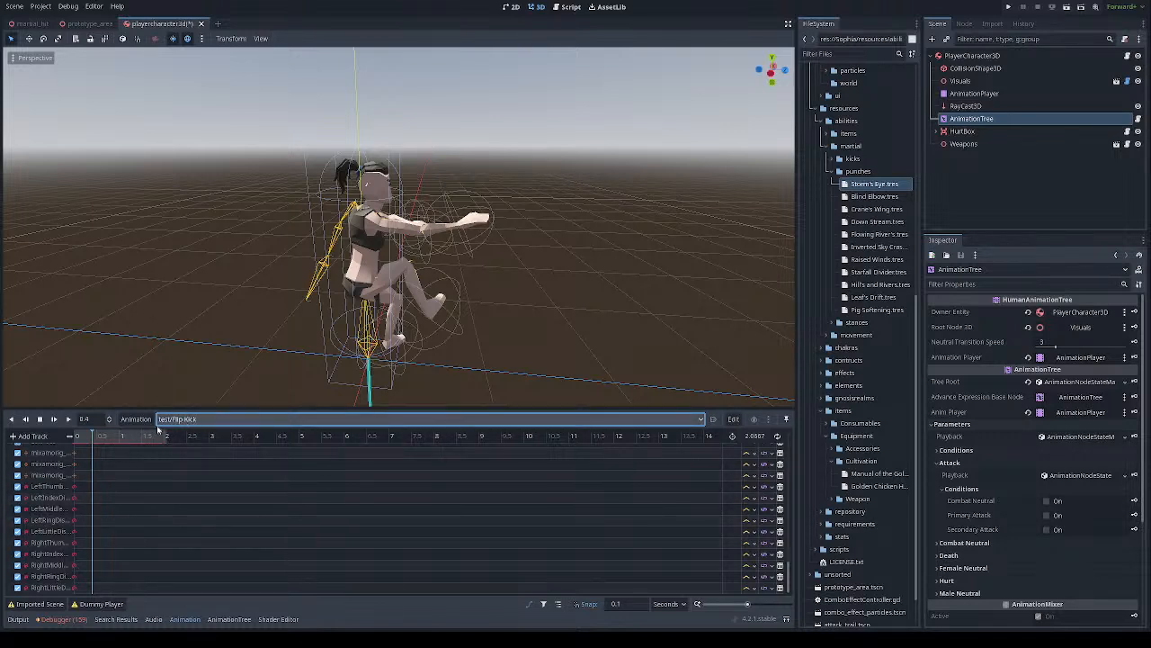
Return the Flip Kick playhead to the start and examine the hand, leg and finger bone tracks for existing hitbox tracks
{"action": "mouse_move", "coordinate": [82, 437]}
{"action": "left_mouse_down"}
{"action": "mouse_move", "coordinate": [72, 436]}
{"action": "mouse_move", "coordinate": [122, 443]}
{"action": "mouse_move", "coordinate": [76, 436]}
{"action": "left_mouse_up"}
{"action": "scroll", "coordinate": [103, 497], "scroll_direction": "down", "scroll_amount": 3}
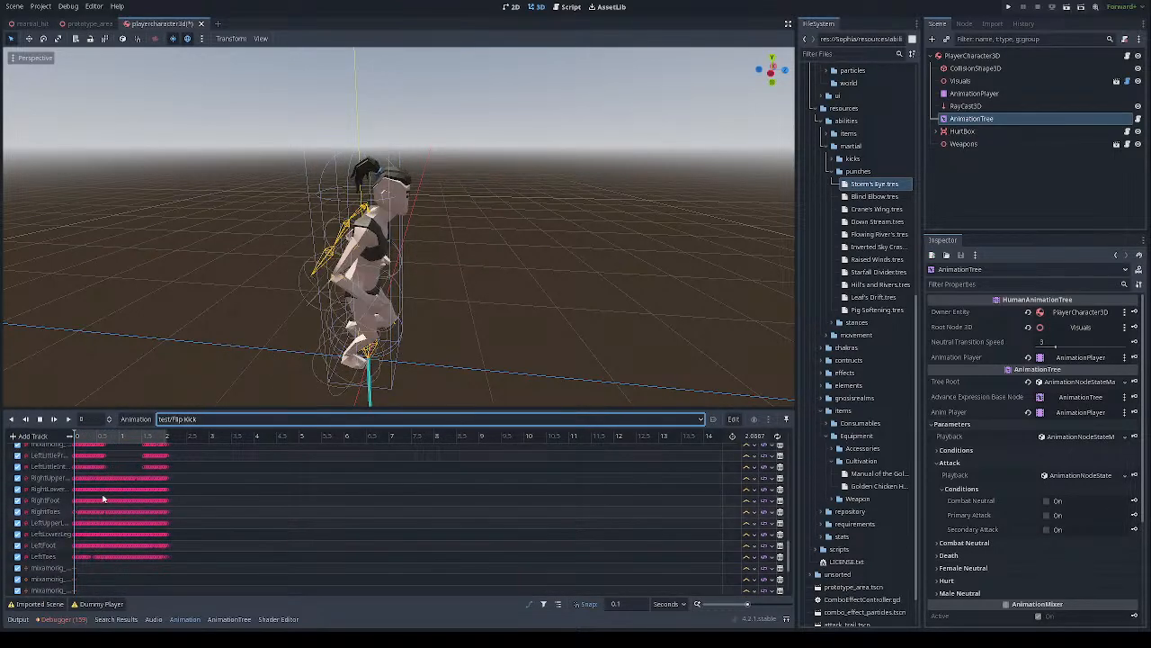
{"action": "scroll", "coordinate": [104, 497], "scroll_direction": "down", "scroll_amount": 1}
{"action": "scroll", "coordinate": [103, 493], "scroll_direction": "up", "scroll_amount": 5}
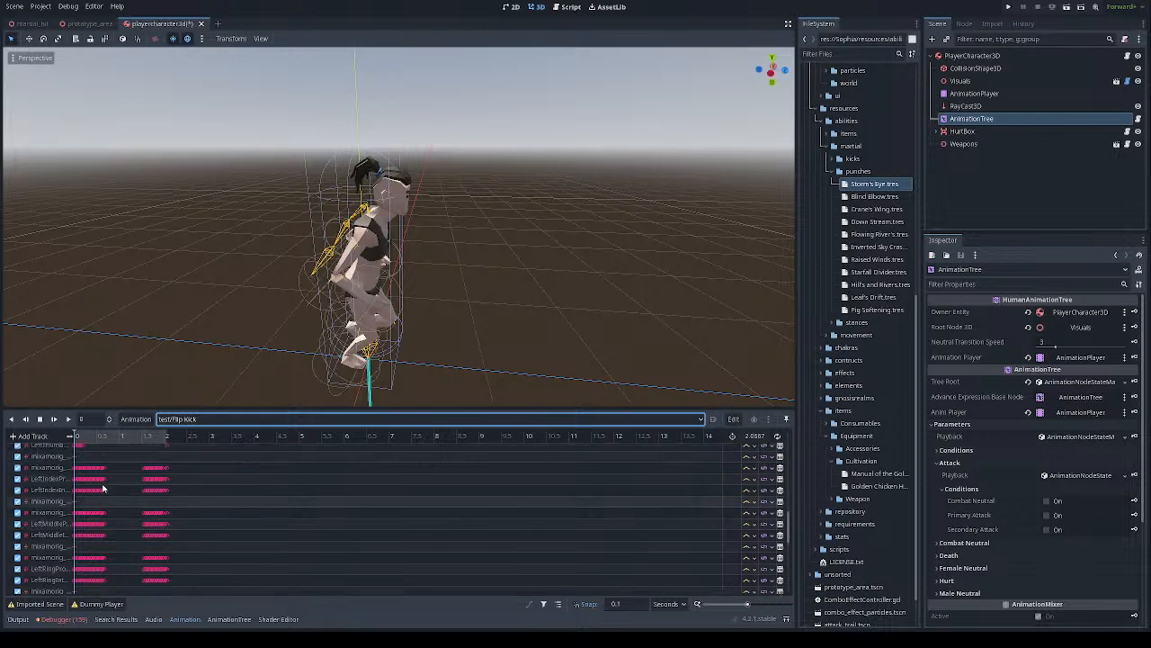
{"action": "scroll", "coordinate": [103, 489], "scroll_direction": "up", "scroll_amount": 4}
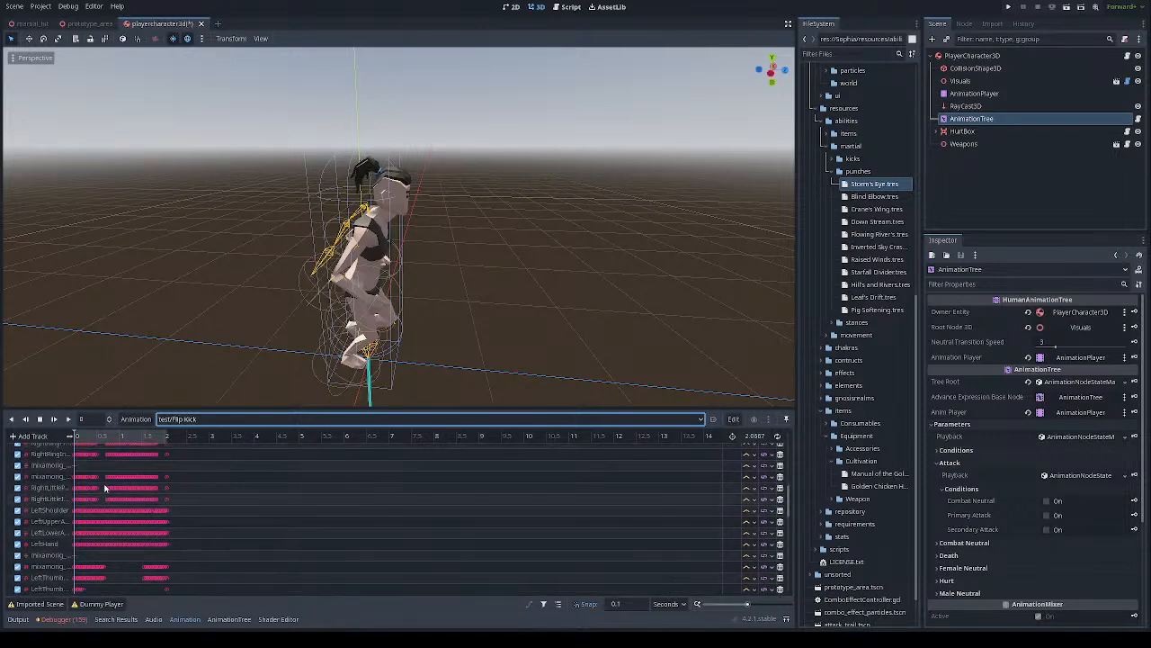
{"action": "scroll", "coordinate": [104, 489], "scroll_direction": "up", "scroll_amount": 1}
{"action": "scroll", "coordinate": [104, 488], "scroll_direction": "down", "scroll_amount": 3}
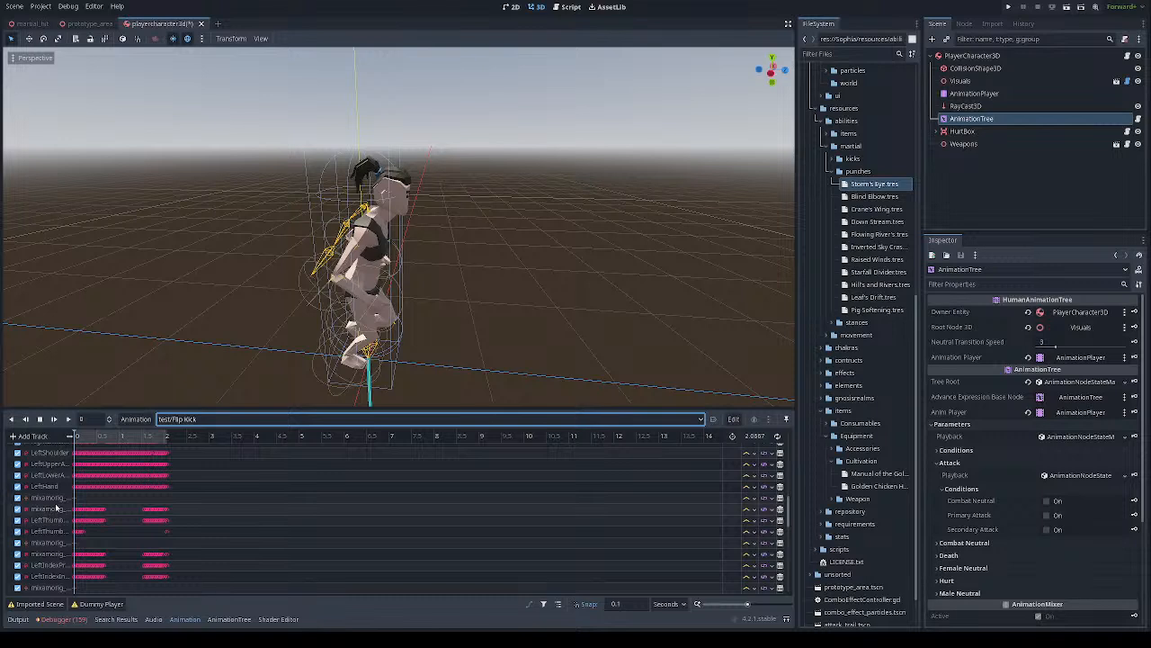
{"action": "scroll", "coordinate": [108, 459], "scroll_direction": "down", "scroll_amount": 6}
{"action": "scroll", "coordinate": [108, 460], "scroll_direction": "down", "scroll_amount": 8}
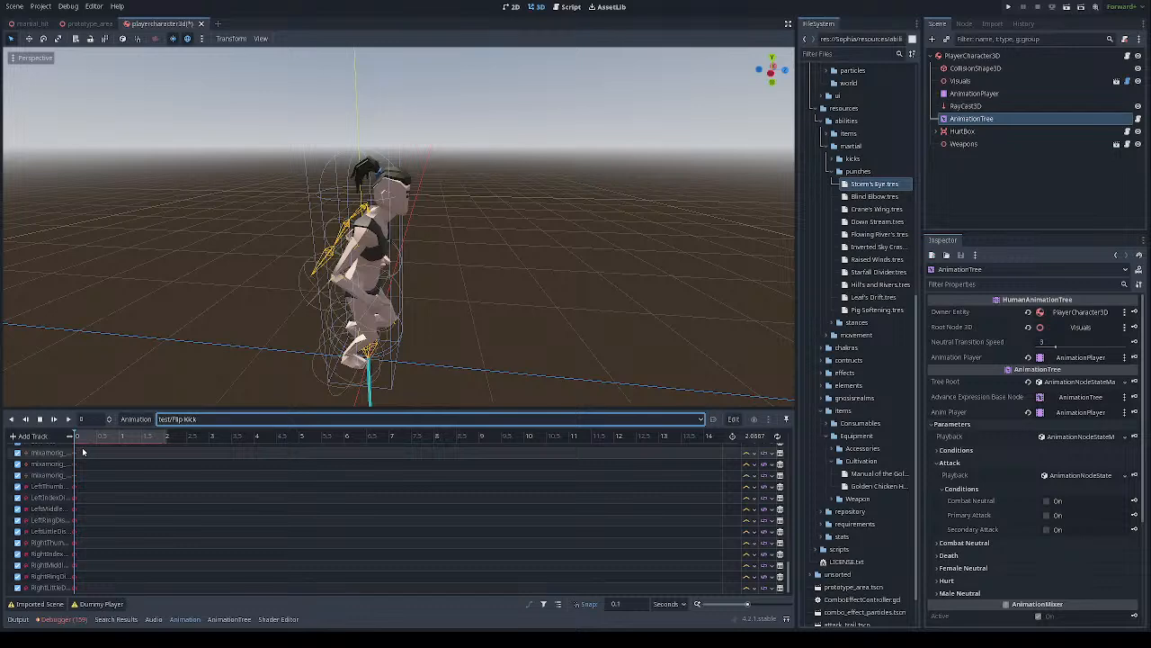
Scrub through the Flip Kick motion up to 1.3 s and back to 0.5 s to study the foot movement
{"action": "mouse_move", "coordinate": [81, 438]}
{"action": "left_mouse_down"}
{"action": "mouse_move", "coordinate": [135, 436]}
{"action": "mouse_move", "coordinate": [77, 436]}
{"action": "left_mouse_up"}
{"action": "left_click_drag", "start_coordinate": [88, 421], "coordinate": [135, 434]}
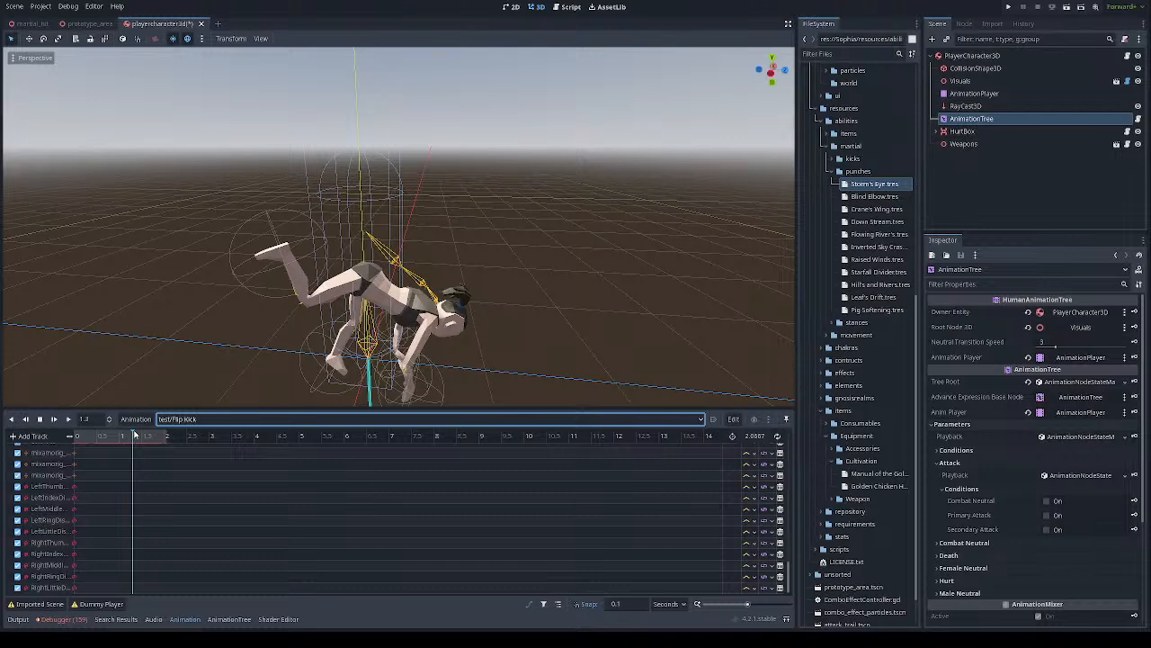
{"action": "left_click_drag", "start_coordinate": [135, 435], "coordinate": [113, 425]}
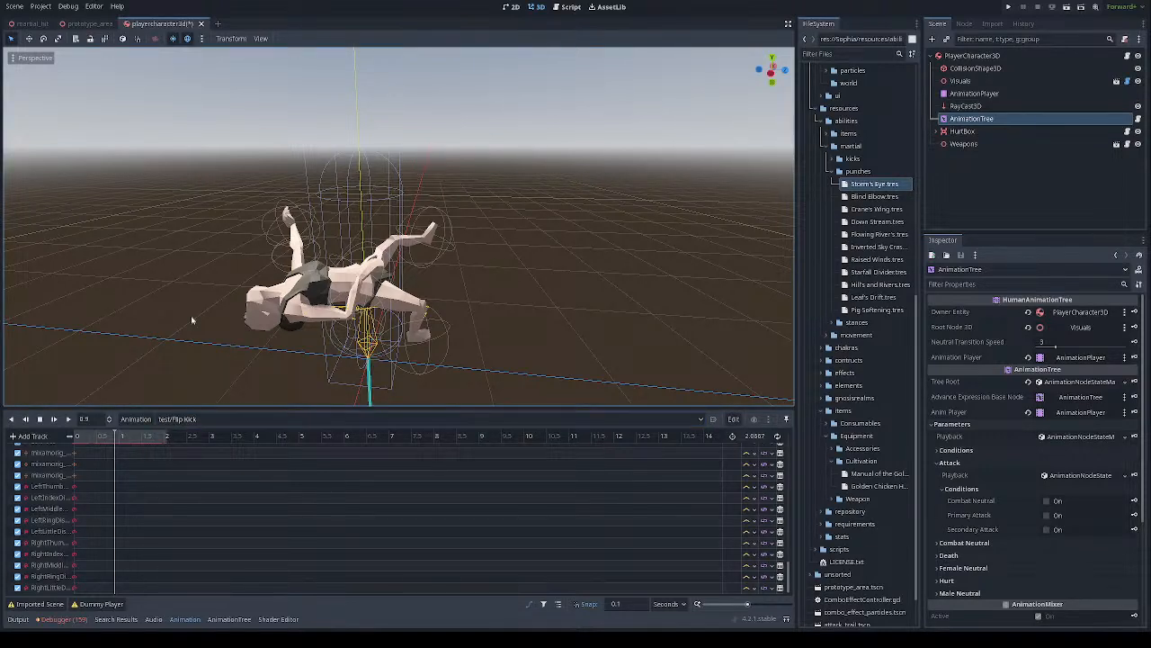
{"action": "mouse_move", "coordinate": [108, 435]}
{"action": "left_mouse_down"}
{"action": "mouse_move", "coordinate": [95, 435]}
{"action": "mouse_move", "coordinate": [171, 438]}
{"action": "mouse_move", "coordinate": [97, 436]}
{"action": "left_mouse_up"}
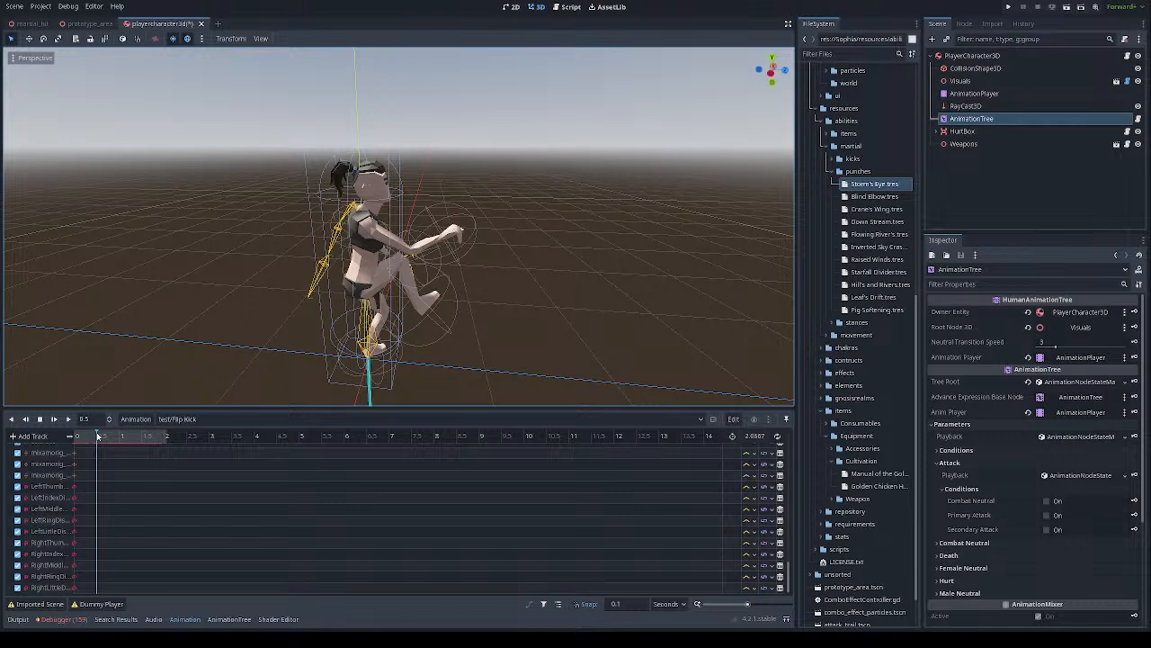
Enable editable children on the Visuals node and find the foot hit boxes among its bone attachments
{"action": "left_click", "coordinate": [955, 81]}
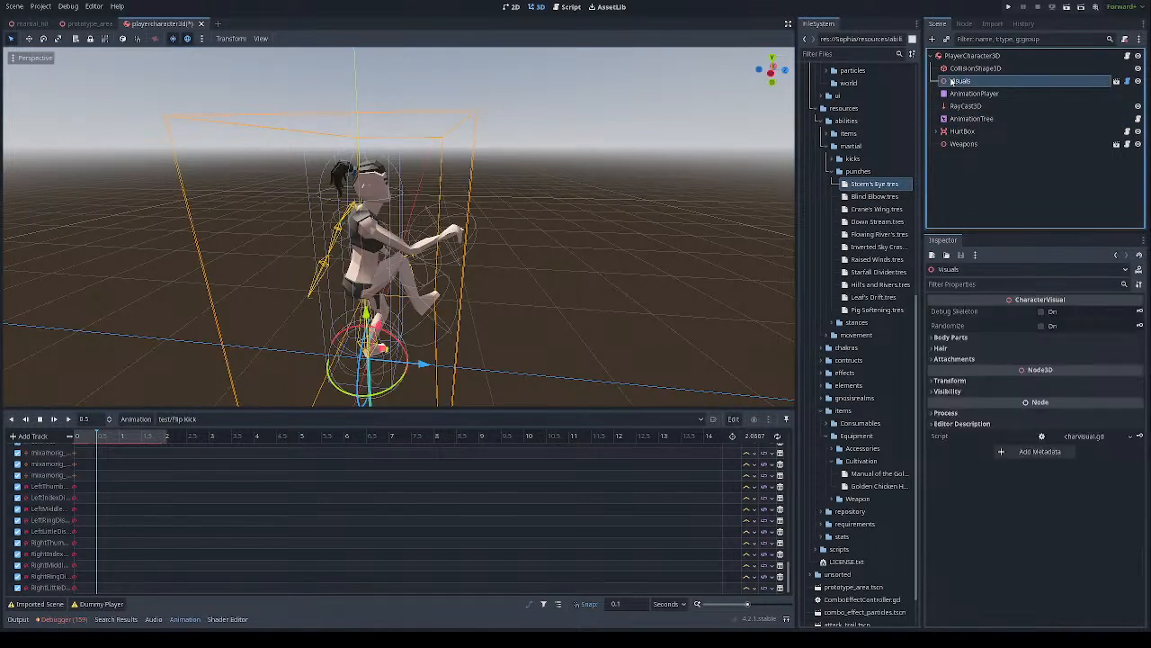
{"action": "left_click", "coordinate": [987, 396]}
{"action": "scroll", "coordinate": [973, 131], "scroll_direction": "down", "scroll_amount": 9}
{"action": "scroll", "coordinate": [974, 133], "scroll_direction": "down", "scroll_amount": 5}
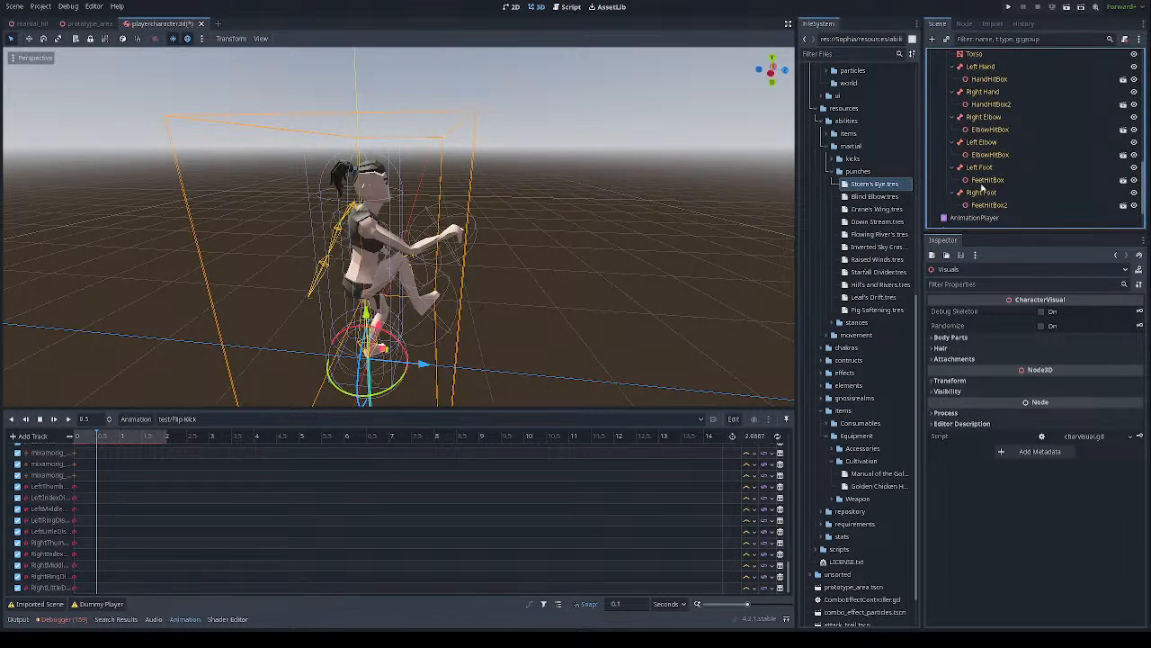
Enable editable children on the left foot's FeetHitBox and the right foot's FeetHitBox2 to expose their MartialHitBox3D nodes
{"action": "left_click", "coordinate": [977, 181]}
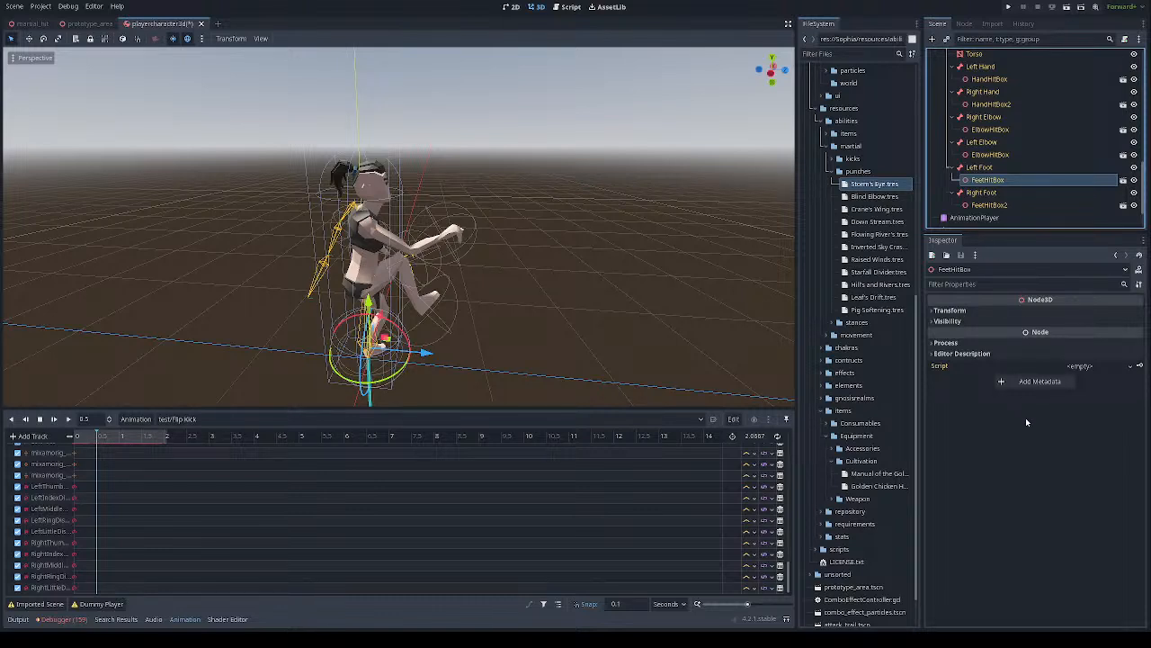
{"action": "double_click", "coordinate": [982, 181]}
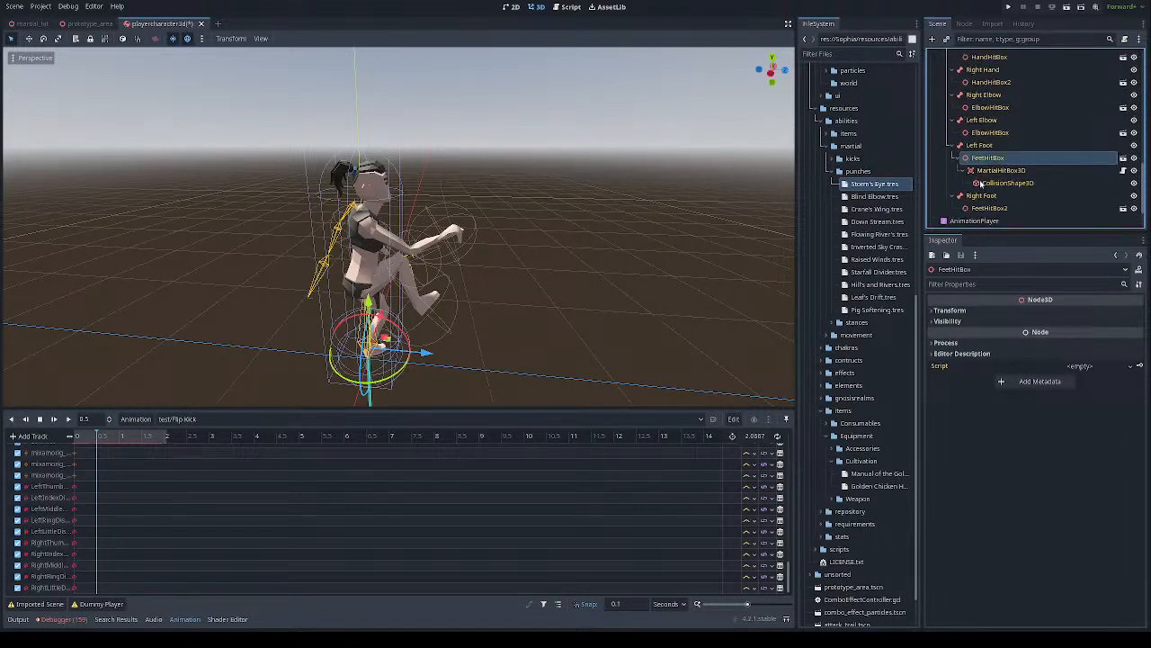
{"action": "left_click", "coordinate": [980, 208]}
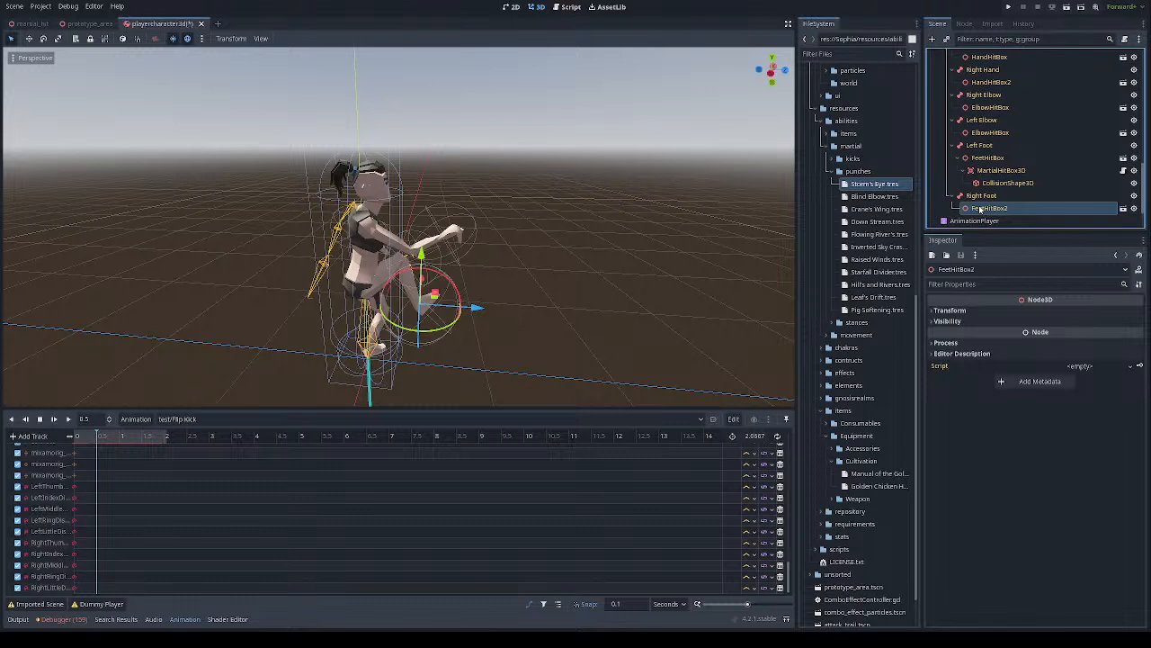
{"action": "key", "text": "ctrl+v"}
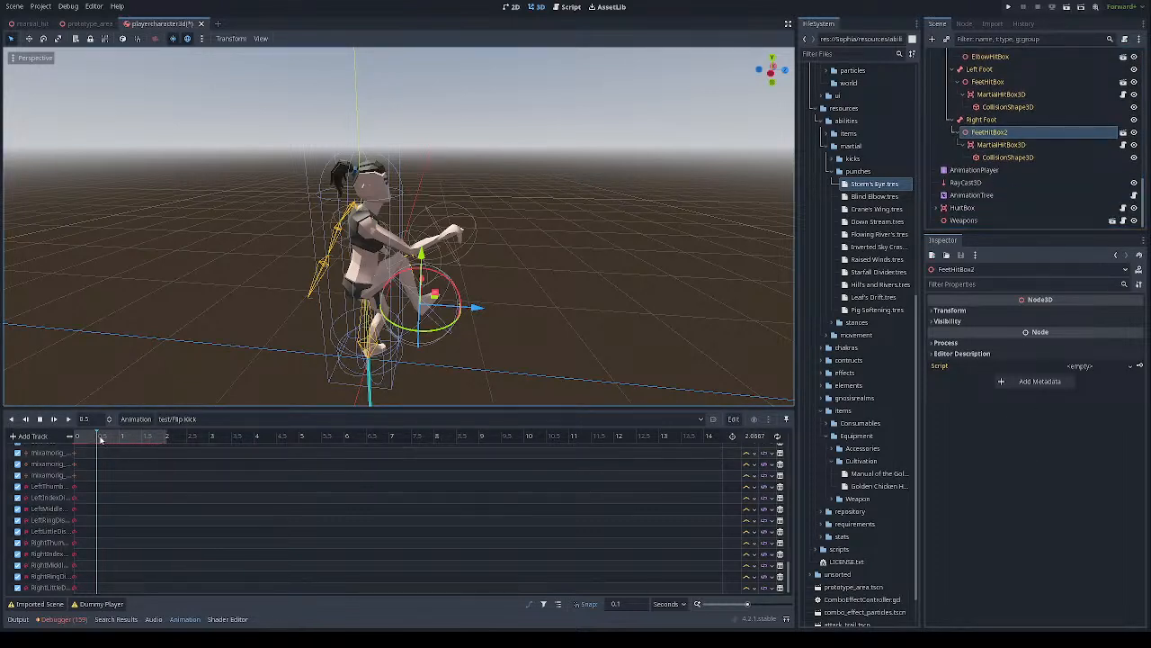
Add method call tracks for both feet's MartialHitBox3D nodes to the Flip Kick animation
{"action": "mouse_move", "coordinate": [97, 436]}
{"action": "left_mouse_down"}
{"action": "mouse_move", "coordinate": [83, 436]}
{"action": "mouse_move", "coordinate": [153, 437]}
{"action": "mouse_move", "coordinate": [102, 436]}
{"action": "mouse_move", "coordinate": [92, 422]}
{"action": "left_mouse_up"}
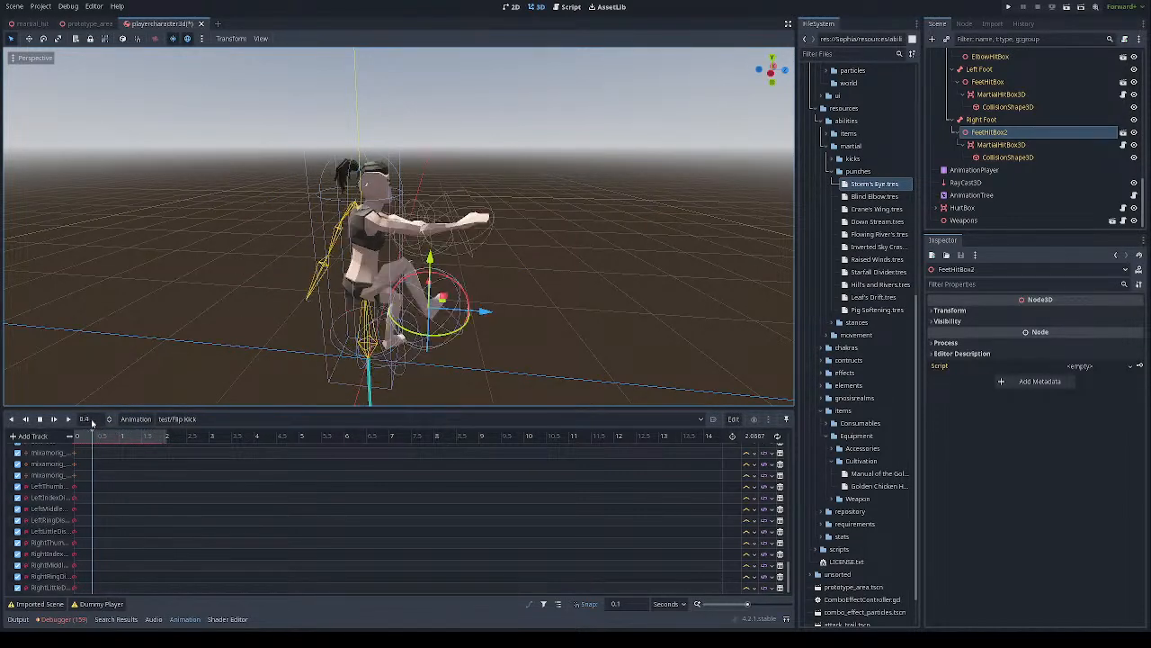
{"action": "scroll", "coordinate": [145, 288], "scroll_direction": "down", "scroll_amount": 5}
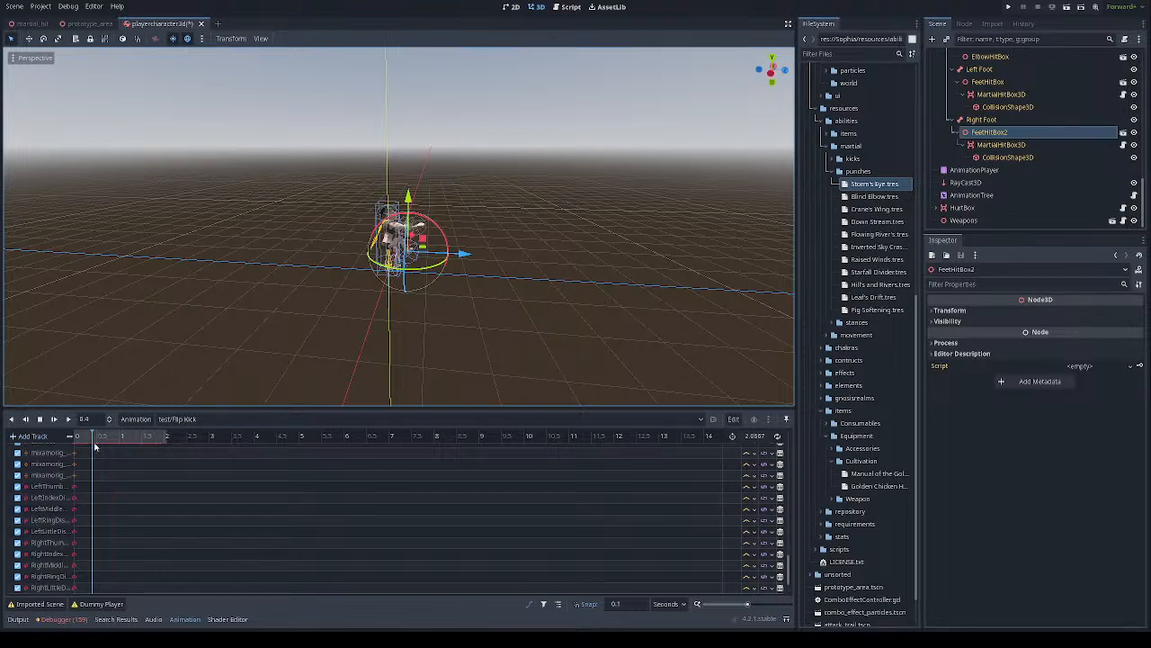
{"action": "scroll", "coordinate": [99, 466], "scroll_direction": "down", "scroll_amount": 2}
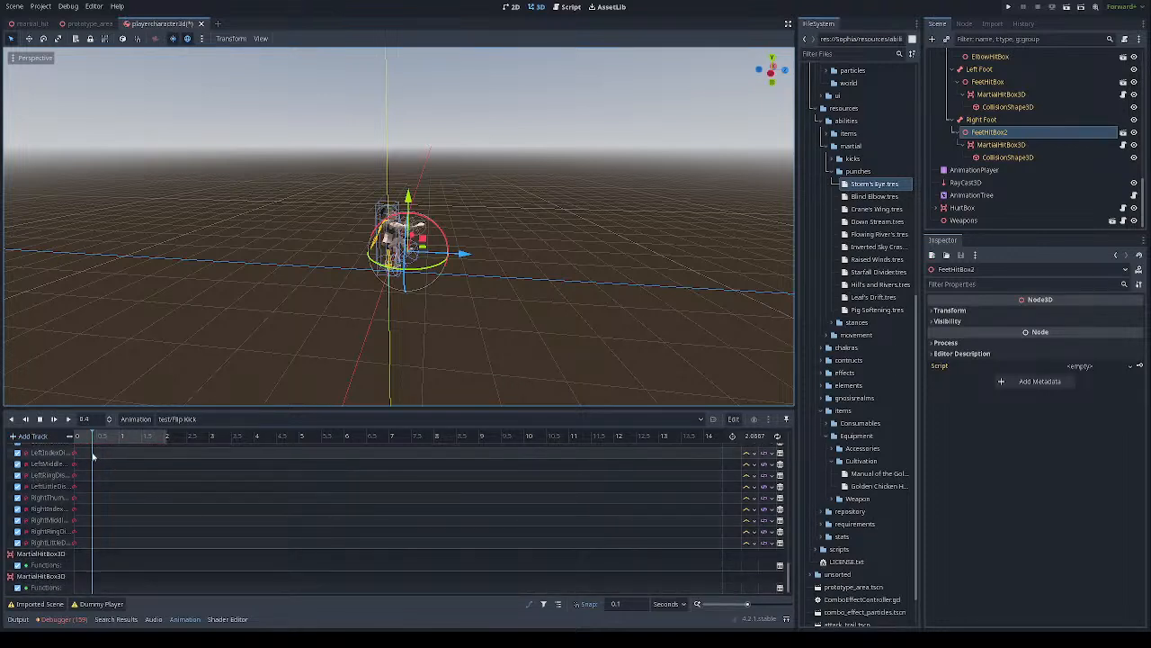
Insert a monitoring_on() method key at 0.9 s on the first MartialHitBox3D function track of Flip Kick
{"action": "left_click", "coordinate": [100, 439]}
{"action": "mouse_move", "coordinate": [100, 439]}
{"action": "left_mouse_down"}
{"action": "mouse_move", "coordinate": [122, 441]}
{"action": "mouse_move", "coordinate": [79, 446]}
{"action": "mouse_move", "coordinate": [115, 445]}
{"action": "left_mouse_up"}
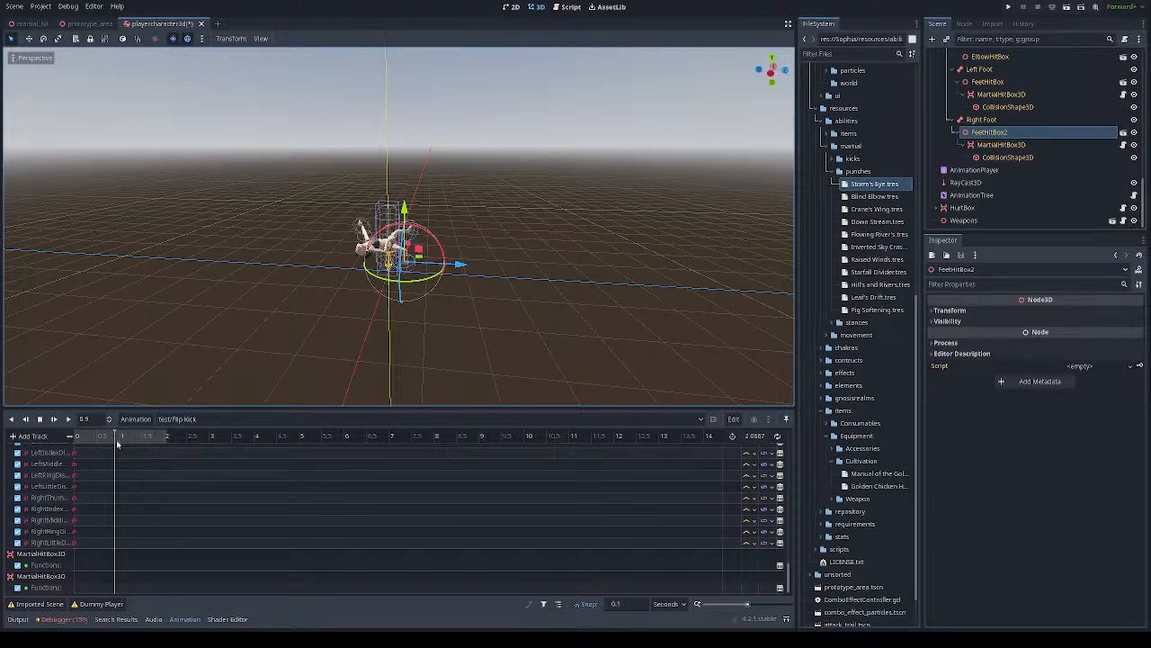
{"action": "left_click", "coordinate": [124, 567]}
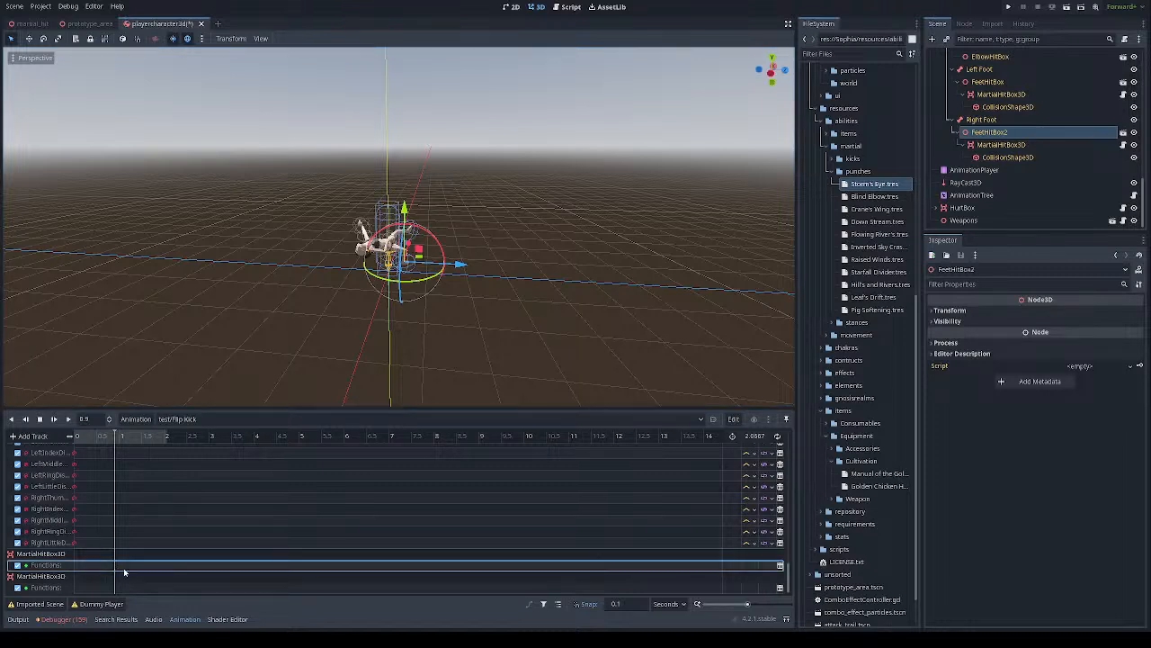
{"action": "double_click", "coordinate": [278, 259]}
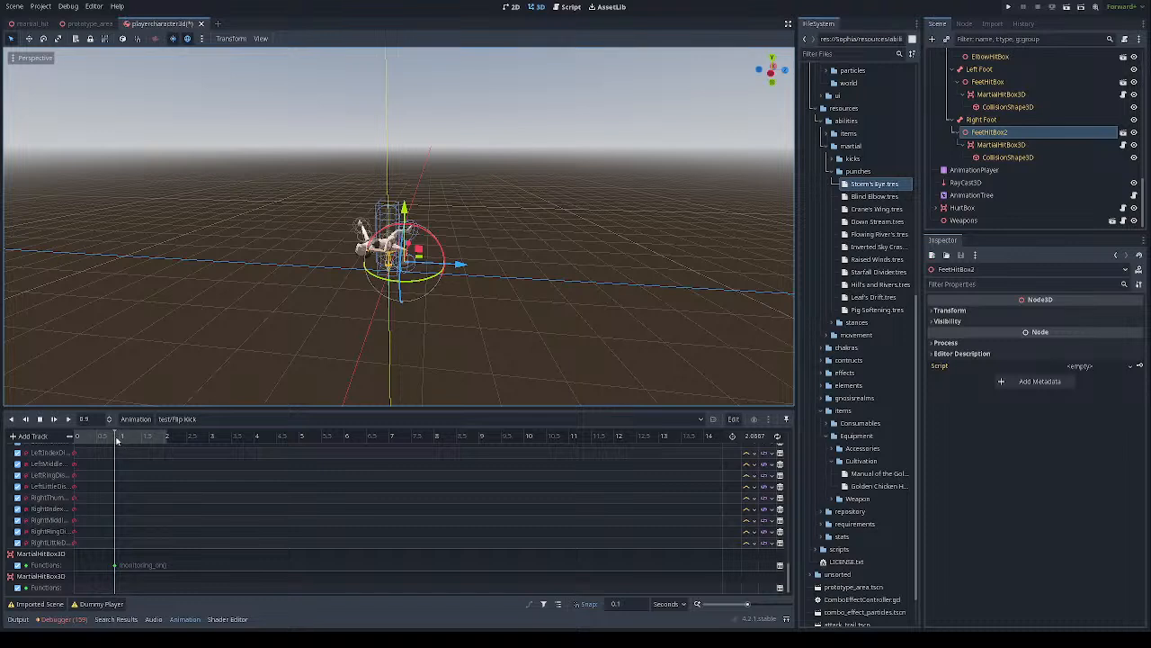
Insert a monitoring_off() method key at 1.4 s on the first MartialHitBox3D function track and scrub back to 0.8 s
{"action": "left_click_drag", "start_coordinate": [115, 438], "coordinate": [133, 439]}
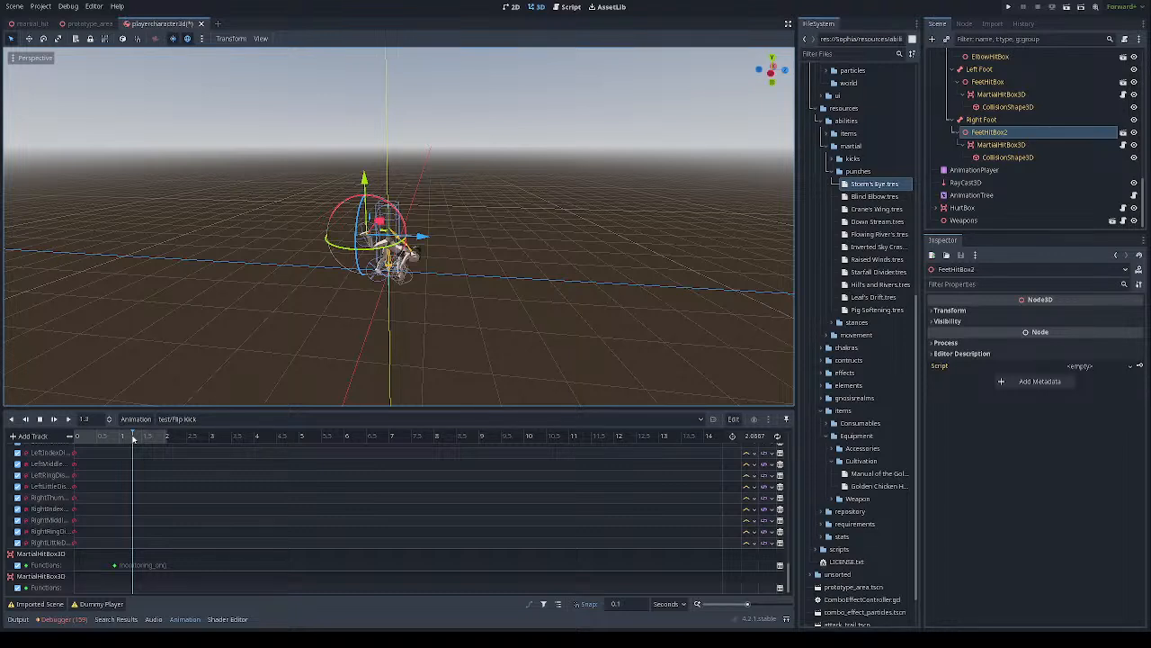
{"action": "left_click_drag", "start_coordinate": [135, 438], "coordinate": [138, 438]}
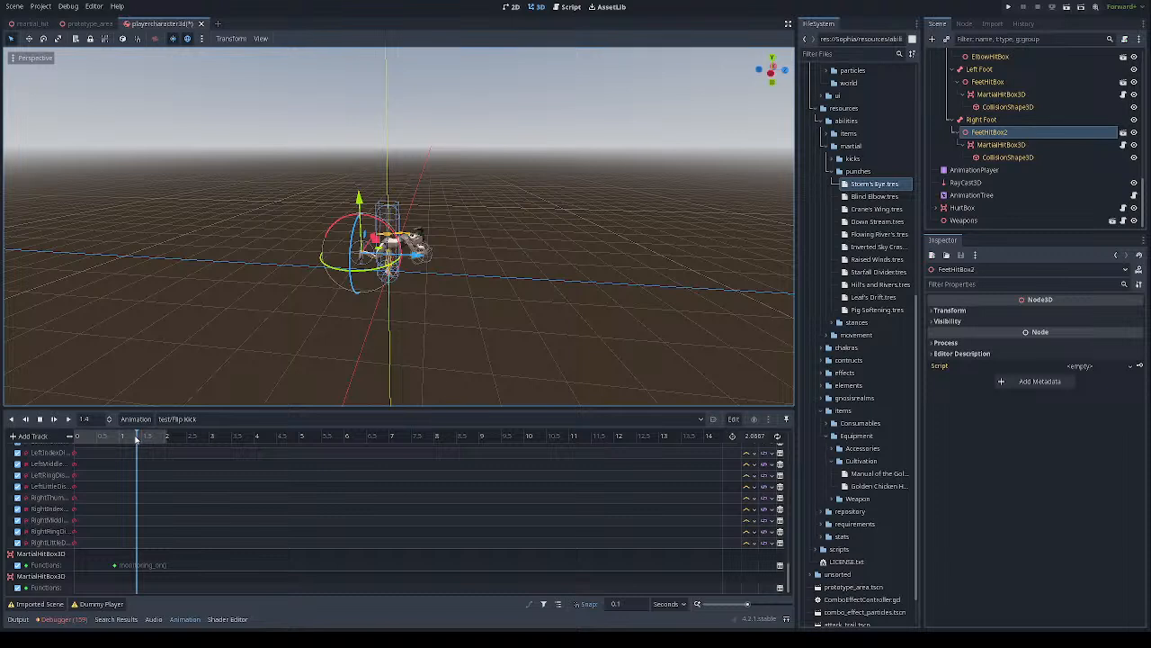
{"action": "mouse_move", "coordinate": [137, 438]}
{"action": "left_mouse_down"}
{"action": "mouse_move", "coordinate": [111, 439]}
{"action": "mouse_move", "coordinate": [142, 439]}
{"action": "left_mouse_up"}
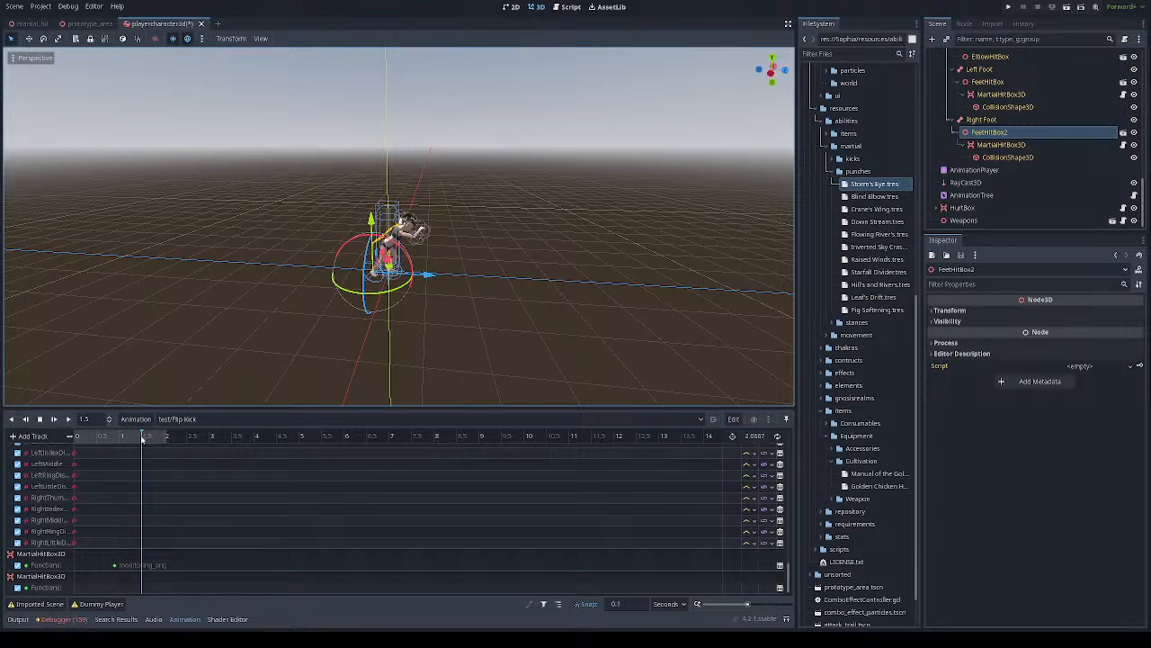
{"action": "left_click_drag", "start_coordinate": [143, 438], "coordinate": [140, 439]}
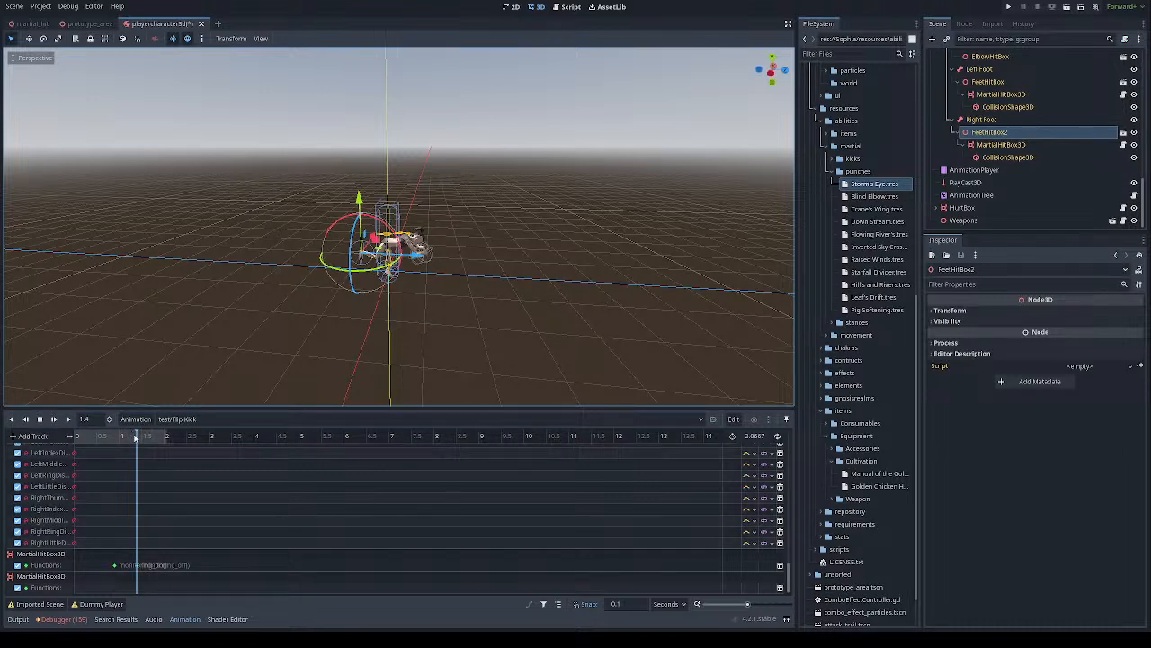
{"action": "left_click_drag", "start_coordinate": [136, 436], "coordinate": [111, 436]}
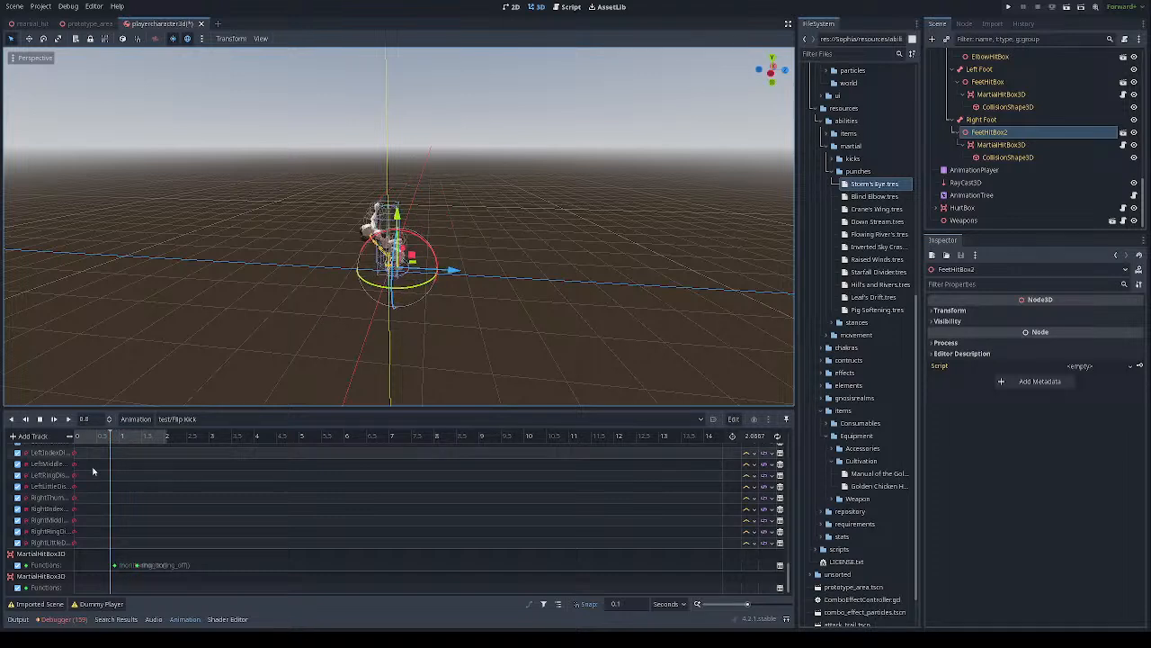
Check which foot each MartialHitBox3D function track of Flip Kick controls and examine the kick poses between 1 and 1.3 s
{"action": "left_click", "coordinate": [91, 588]}
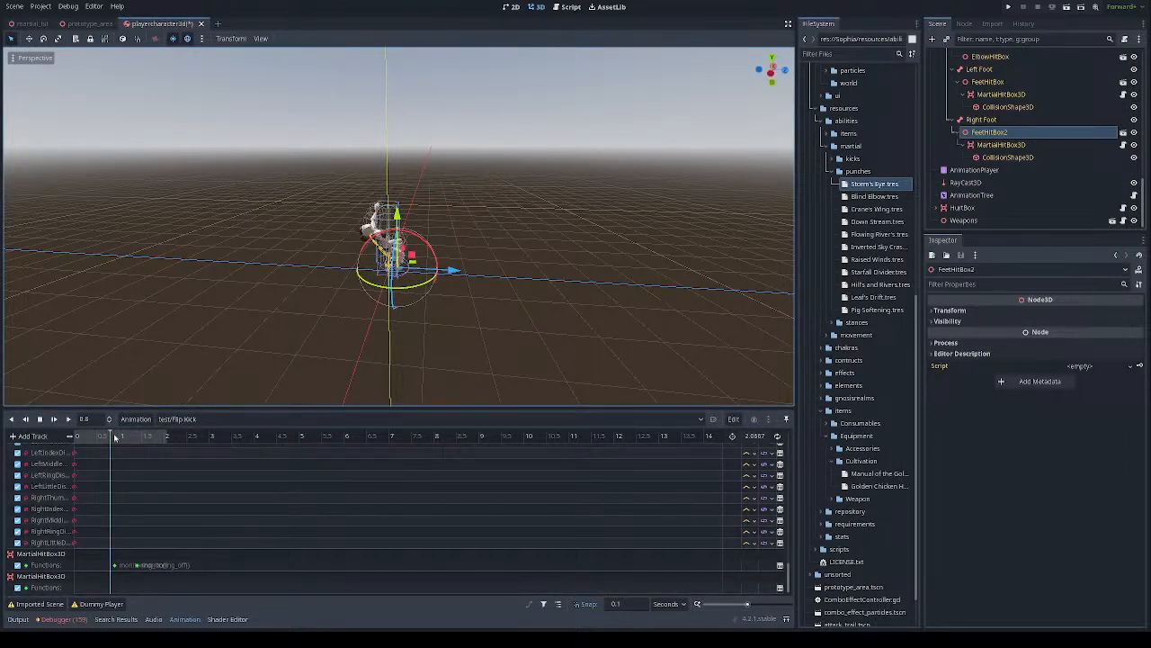
{"action": "left_click_drag", "start_coordinate": [110, 437], "coordinate": [119, 438]}
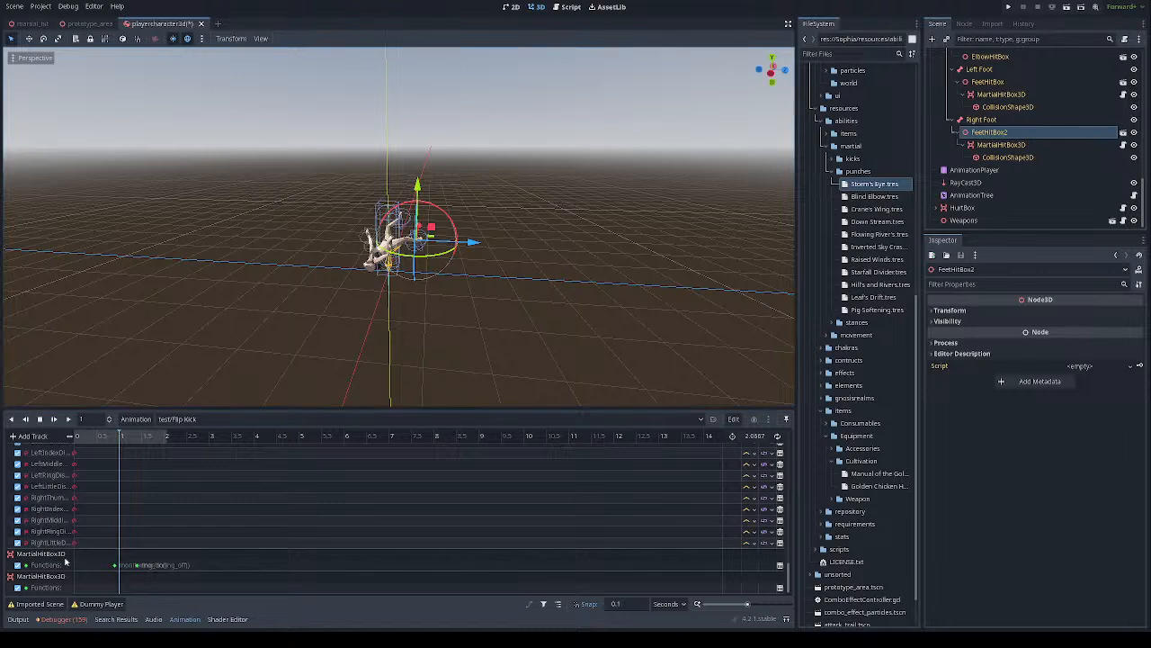
{"action": "left_click", "coordinate": [47, 577]}
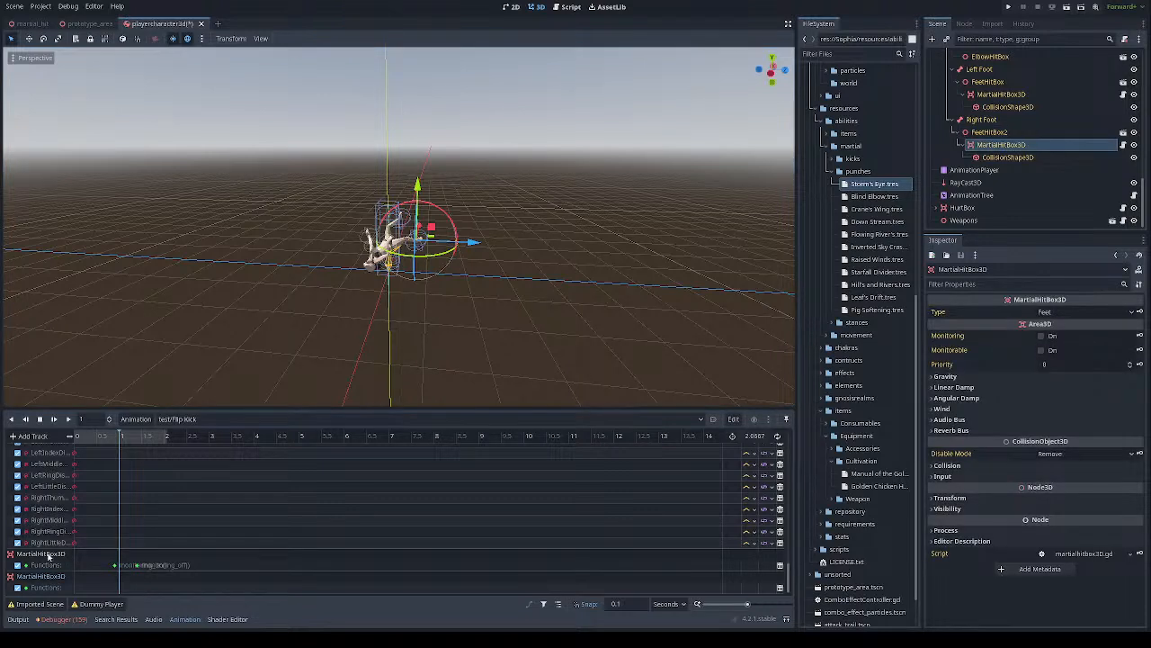
{"action": "left_click", "coordinate": [51, 555]}
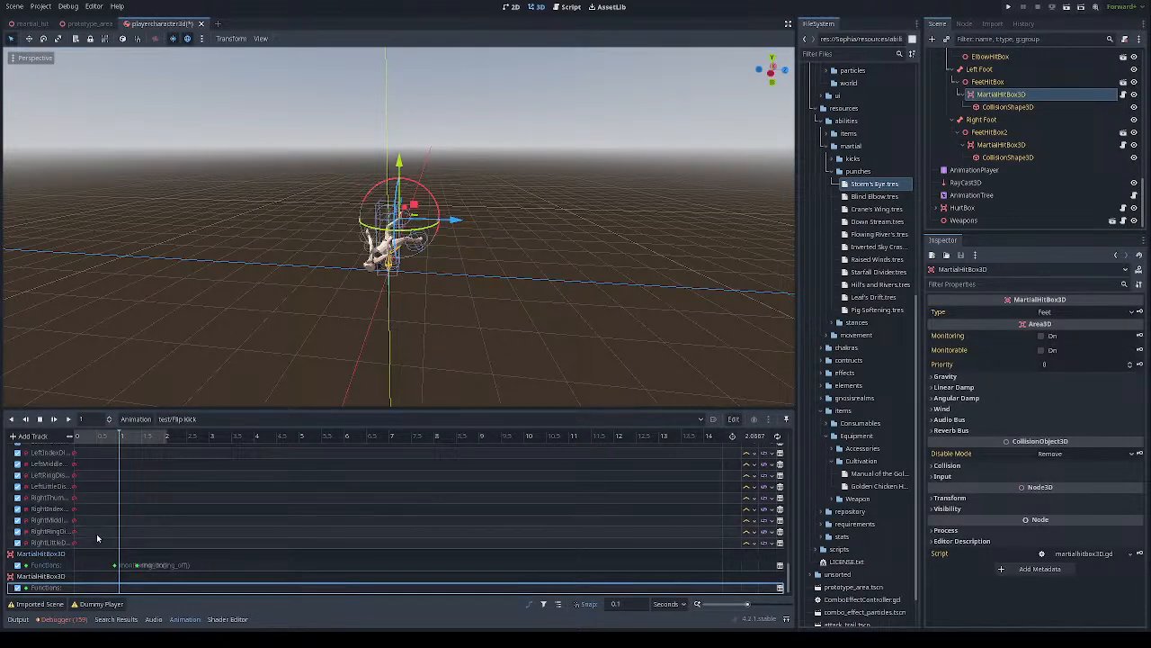
{"action": "left_click_drag", "start_coordinate": [121, 436], "coordinate": [133, 439]}
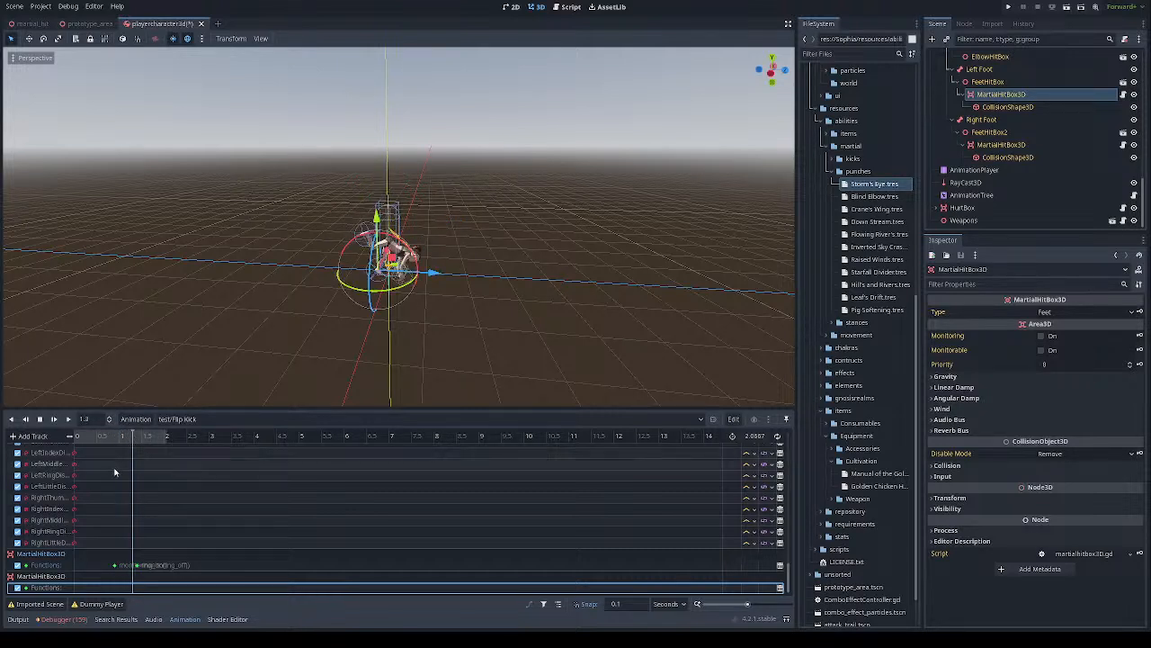
Retime the left foot's Flip Kick method keys to monitoring_on at 0.9 s and monitoring_off at 1.3 s
{"action": "left_click", "coordinate": [113, 566]}
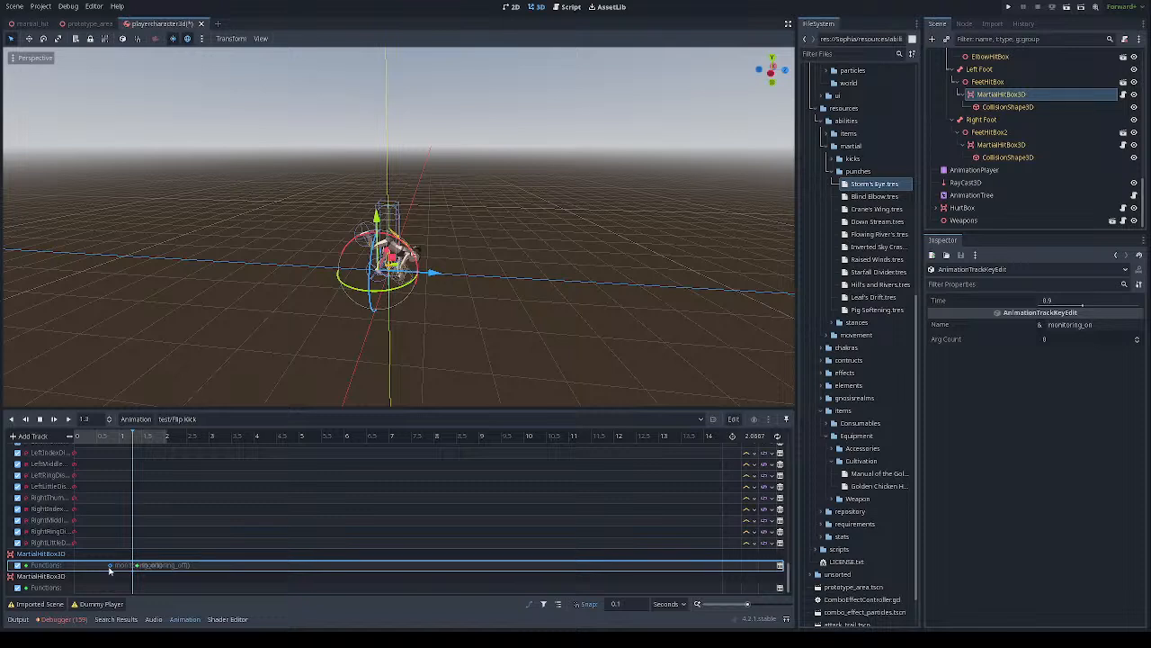
{"action": "left_click", "coordinate": [135, 566]}
{"action": "left_click", "coordinate": [129, 441]}
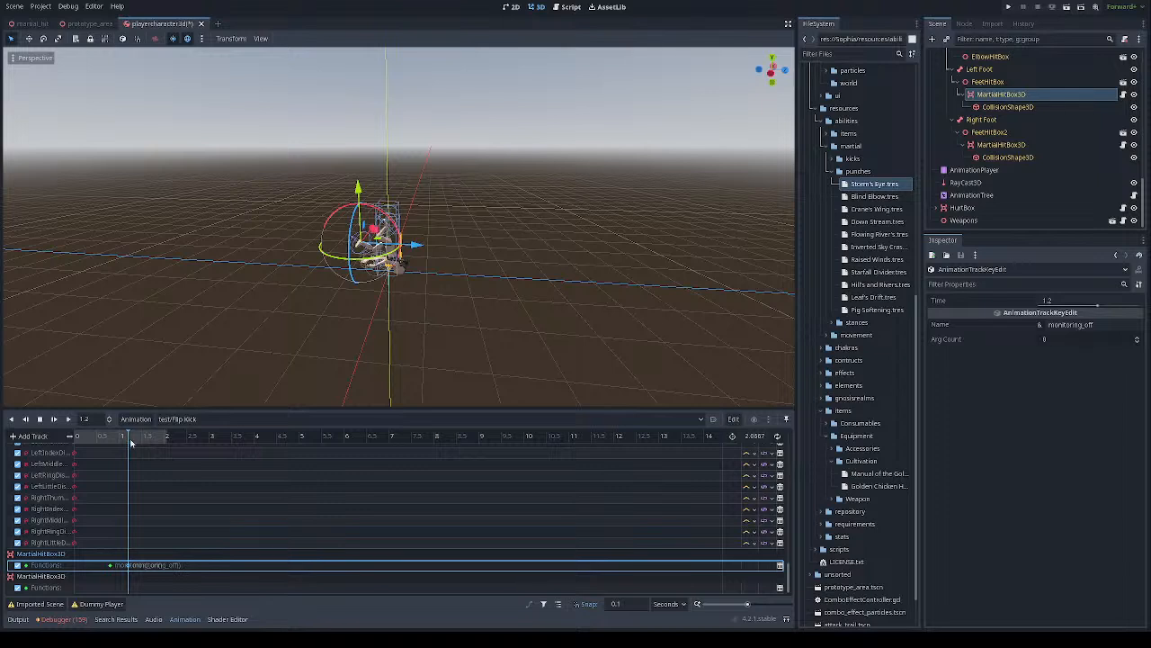
{"action": "left_click", "coordinate": [132, 440]}
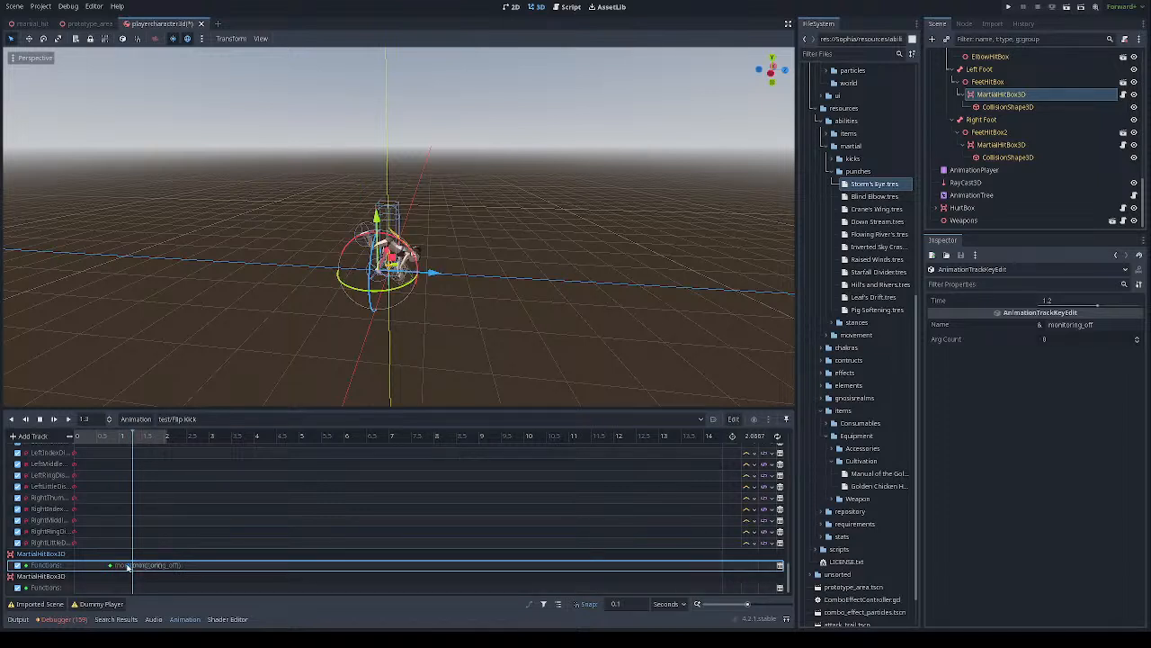
{"action": "left_click", "coordinate": [119, 439]}
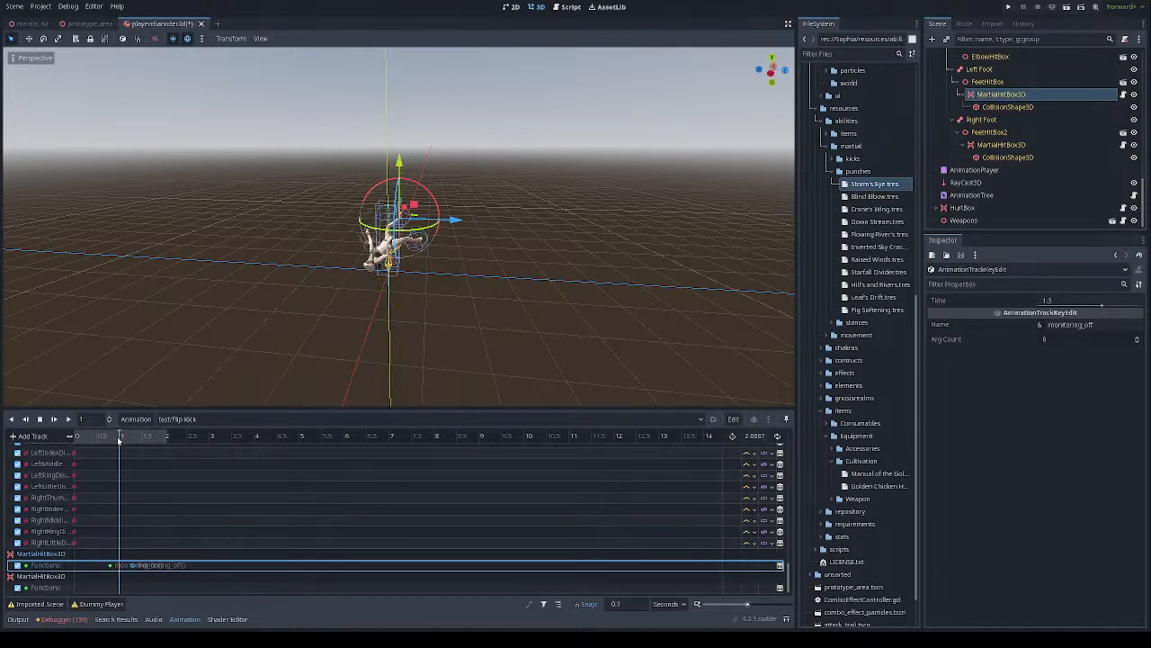
{"action": "left_click_drag", "start_coordinate": [119, 439], "coordinate": [115, 441]}
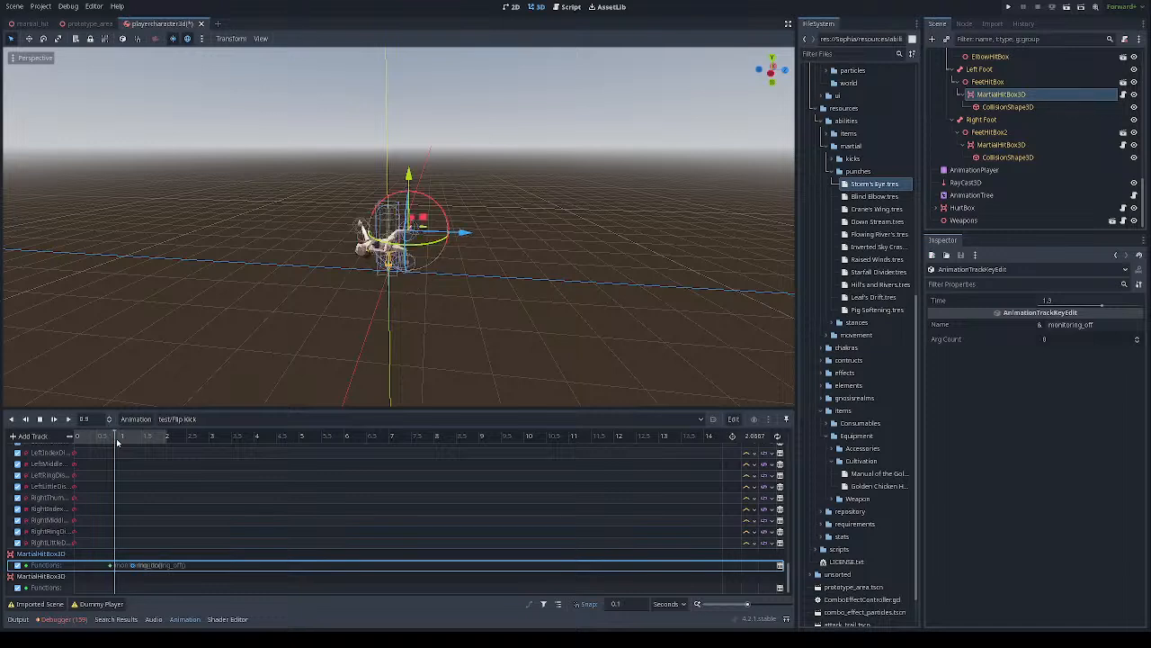
{"action": "left_click", "coordinate": [112, 567]}
{"action": "left_click_drag", "start_coordinate": [112, 568], "coordinate": [115, 568]}
Insert monitoring_on() at 1 s and monitoring_off() at 1.4 s on the right foot's MartialHitBox3D function track of Flip Kick
{"action": "mouse_move", "coordinate": [118, 439]}
{"action": "left_mouse_down"}
{"action": "mouse_move", "coordinate": [135, 438]}
{"action": "mouse_move", "coordinate": [112, 438]}
{"action": "left_mouse_up"}
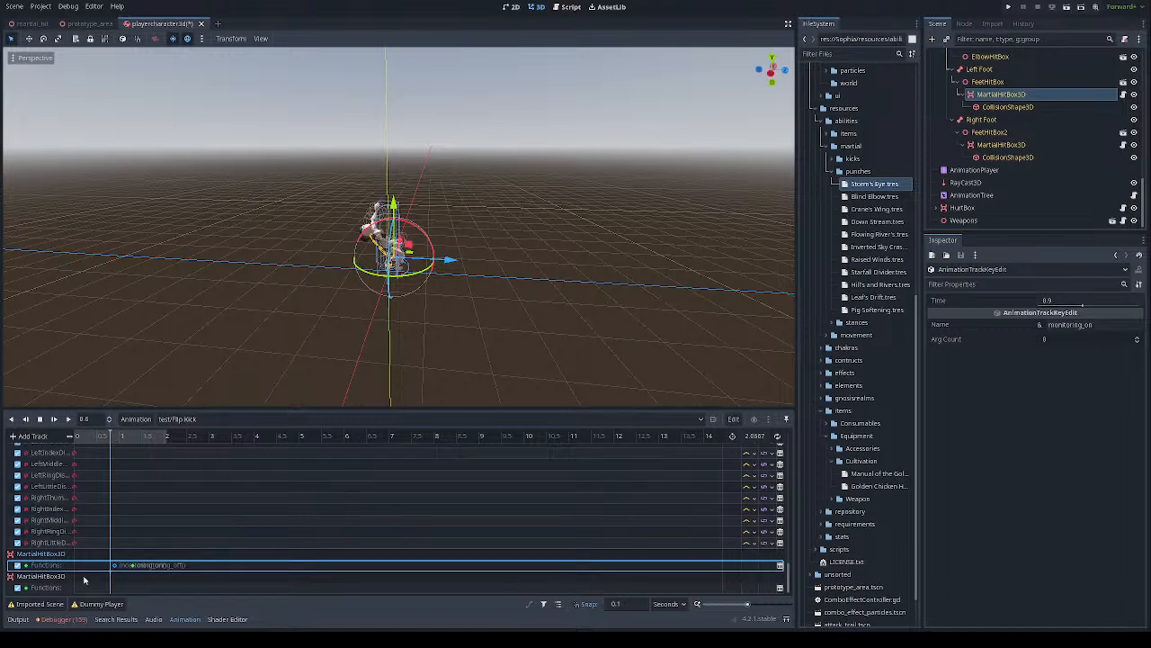
{"action": "left_click", "coordinate": [46, 588]}
{"action": "left_click", "coordinate": [114, 437]}
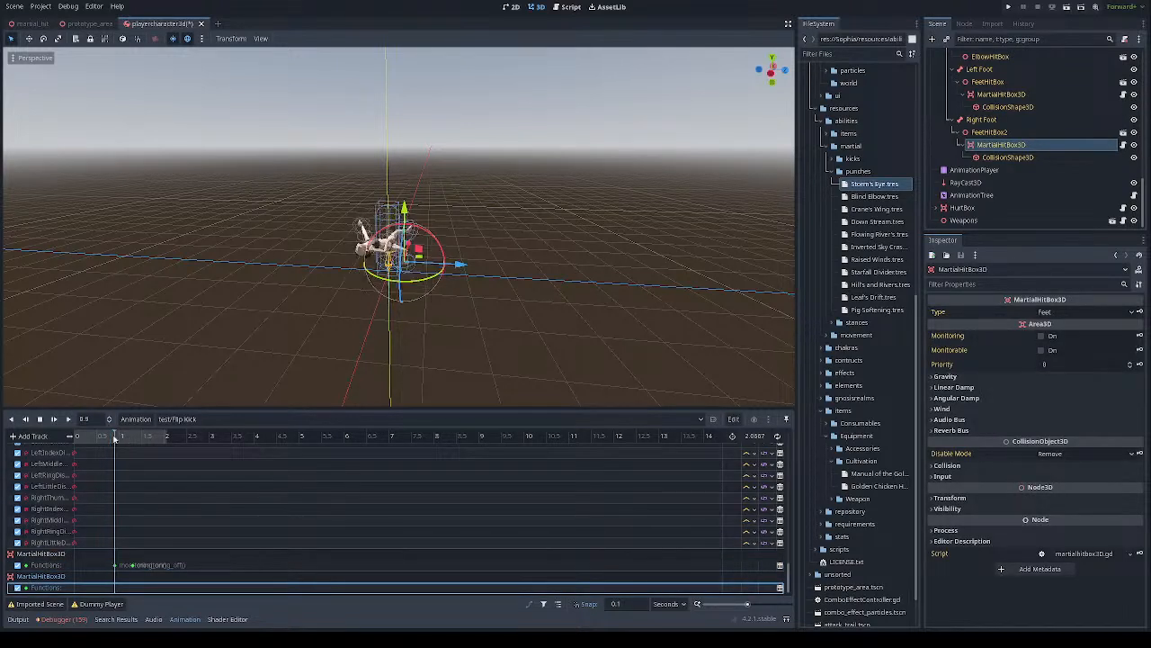
{"action": "left_click_drag", "start_coordinate": [115, 437], "coordinate": [119, 439]}
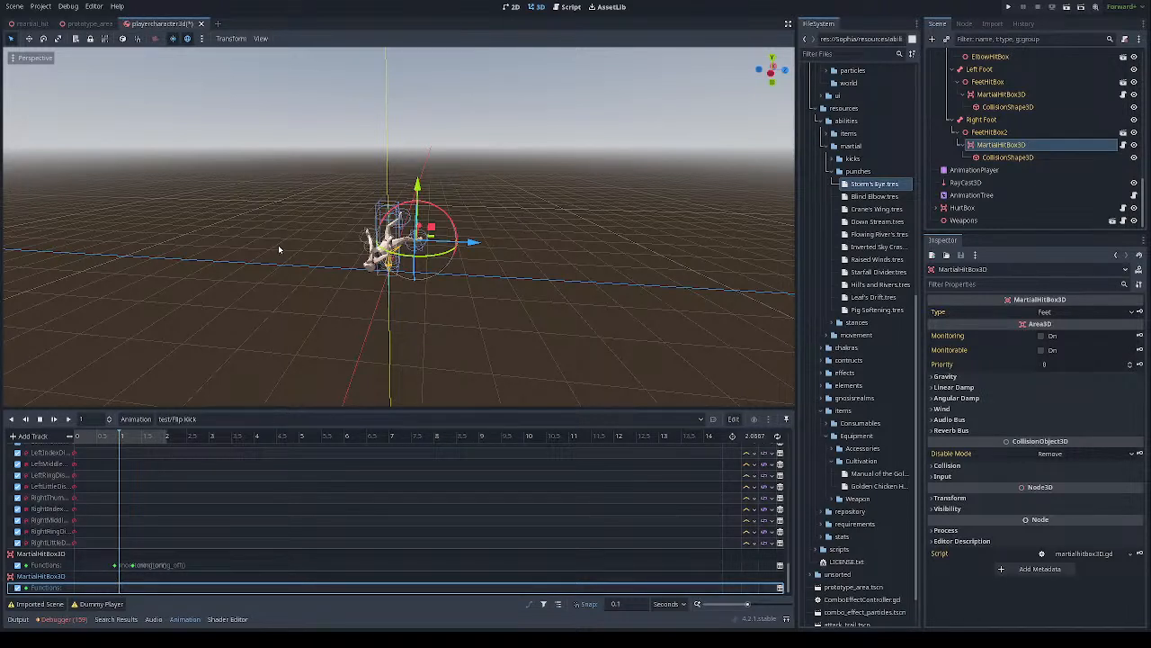
{"action": "key", "text": "ctrl+shift+d"}
{"action": "left_click_drag", "start_coordinate": [126, 440], "coordinate": [139, 439]}
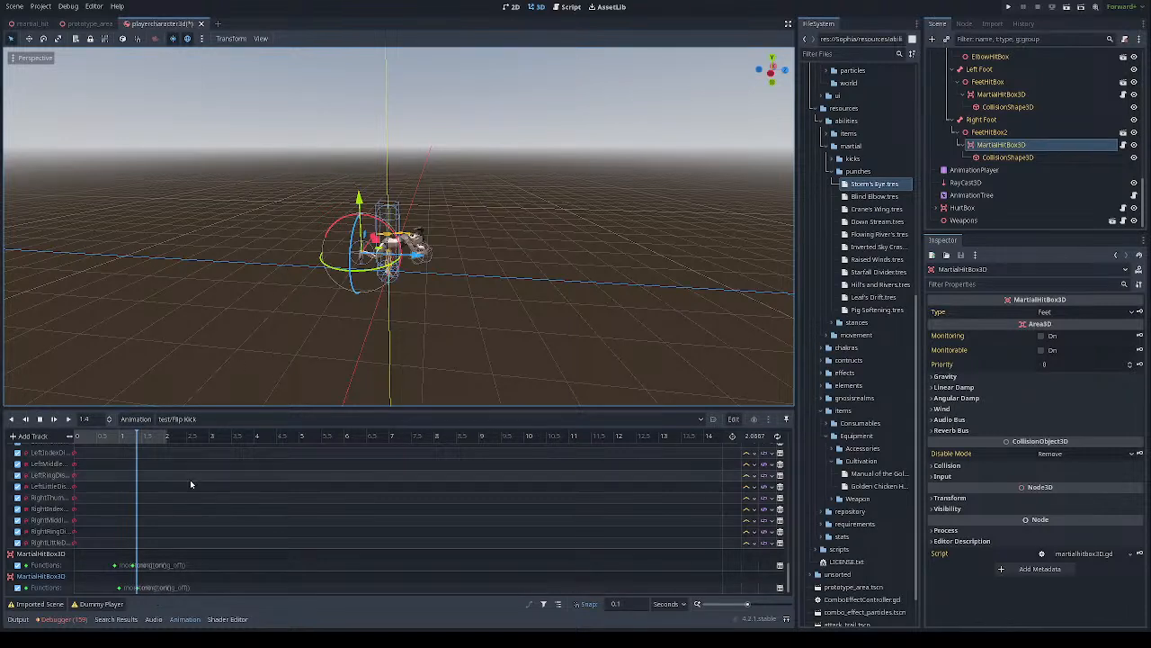
{"action": "left_click_drag", "start_coordinate": [134, 436], "coordinate": [166, 461]}
Switch to the test/Flying Kick animation and add a method call track for a foot's MartialHitBox3D
{"action": "left_click", "coordinate": [244, 419]}
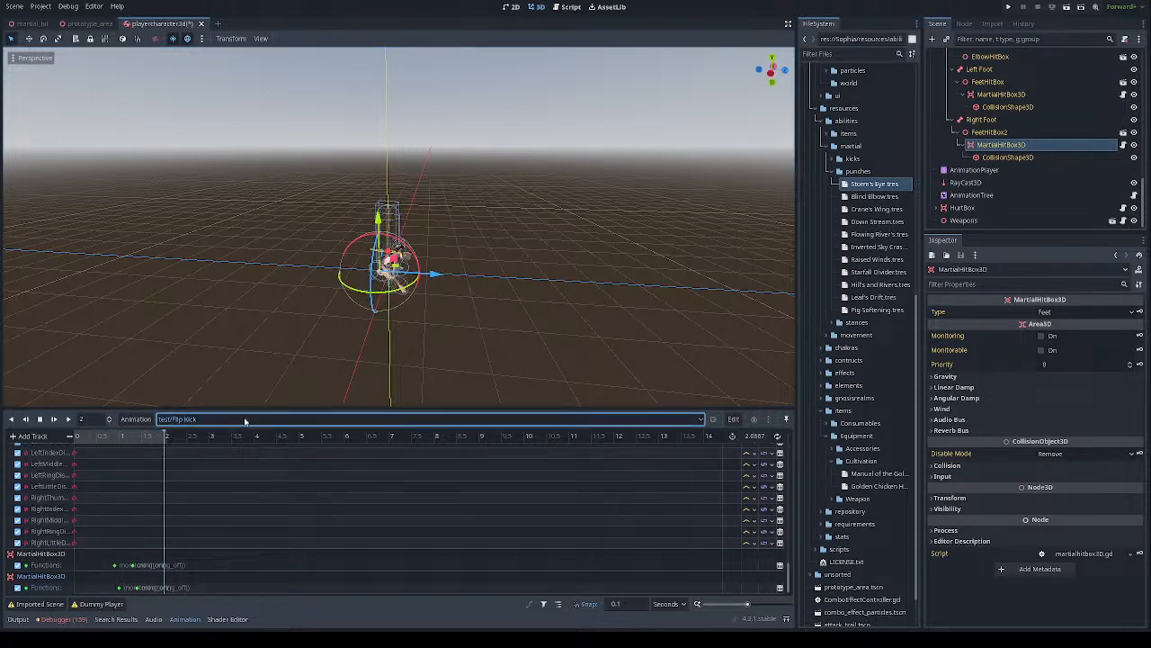
{"action": "left_click", "coordinate": [183, 497]}
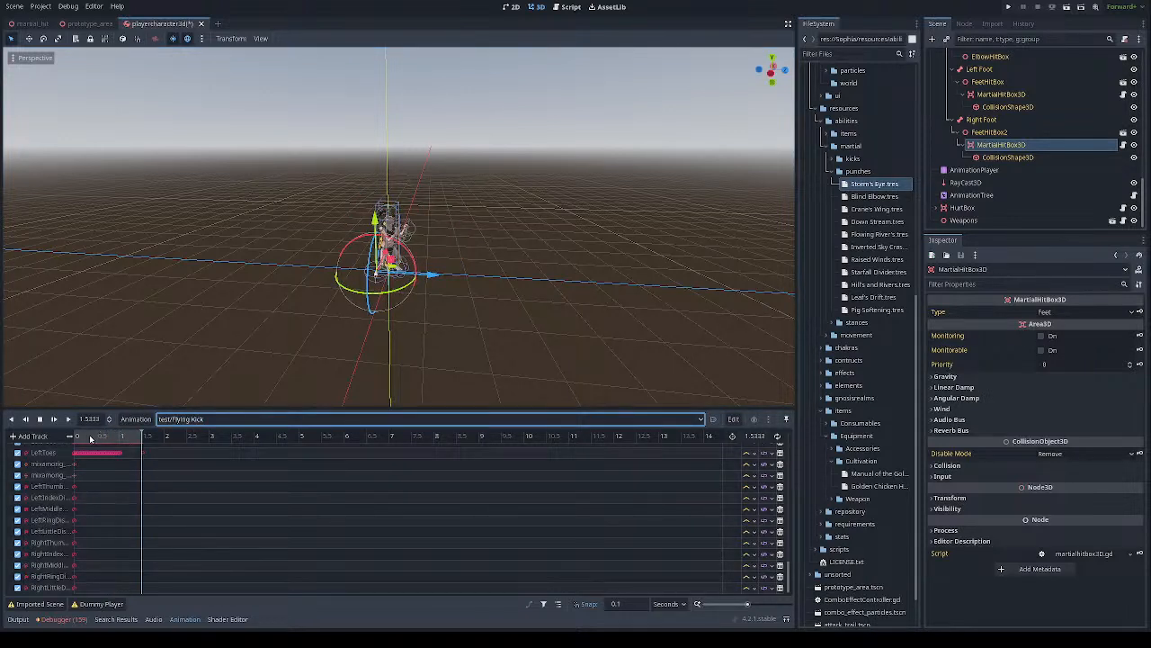
{"action": "mouse_move", "coordinate": [93, 439]}
{"action": "left_mouse_down"}
{"action": "mouse_move", "coordinate": [81, 439]}
{"action": "mouse_move", "coordinate": [109, 439]}
{"action": "mouse_move", "coordinate": [67, 439]}
{"action": "mouse_move", "coordinate": [104, 441]}
{"action": "mouse_move", "coordinate": [87, 447]}
{"action": "left_mouse_up"}
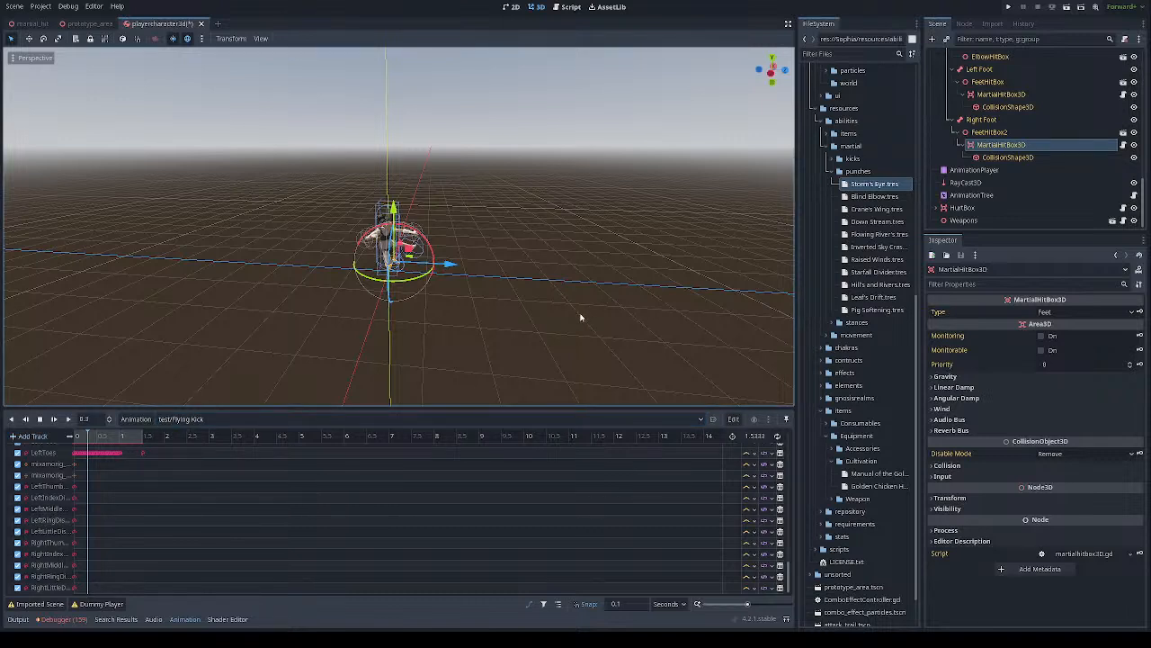
{"action": "scroll", "coordinate": [162, 531], "scroll_direction": "down", "scroll_amount": 1}
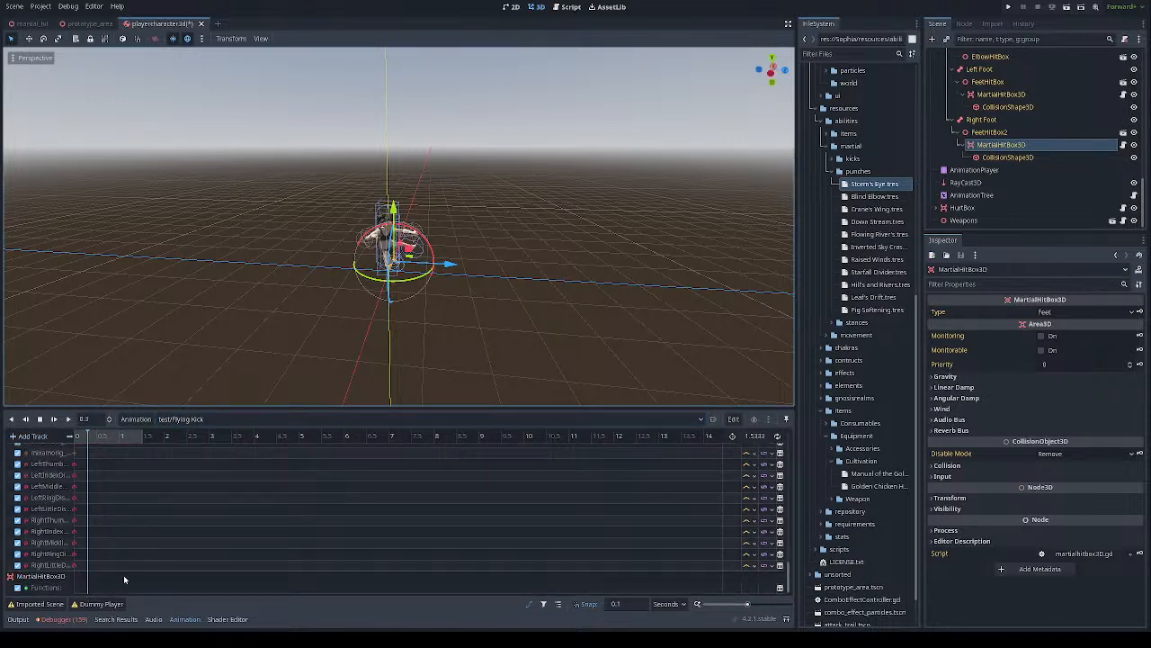
Inspect the Flying Kick poses from the character's other side and insert a monitoring_on() method key at 0.3 s
{"action": "key", "text": "d"}
{"action": "right_click_drag", "start_coordinate": [532, 301], "coordinate": [236, 404]}
{"action": "key", "text": "w"}
{"action": "key", "text": "s"}
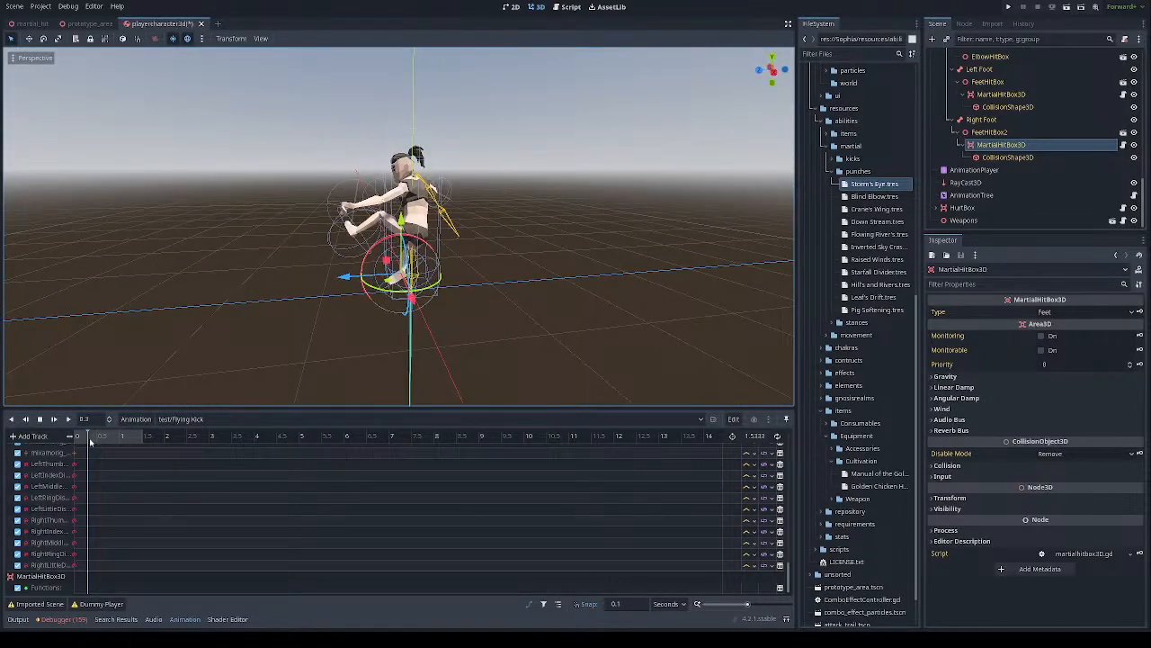
{"action": "left_click", "coordinate": [91, 441]}
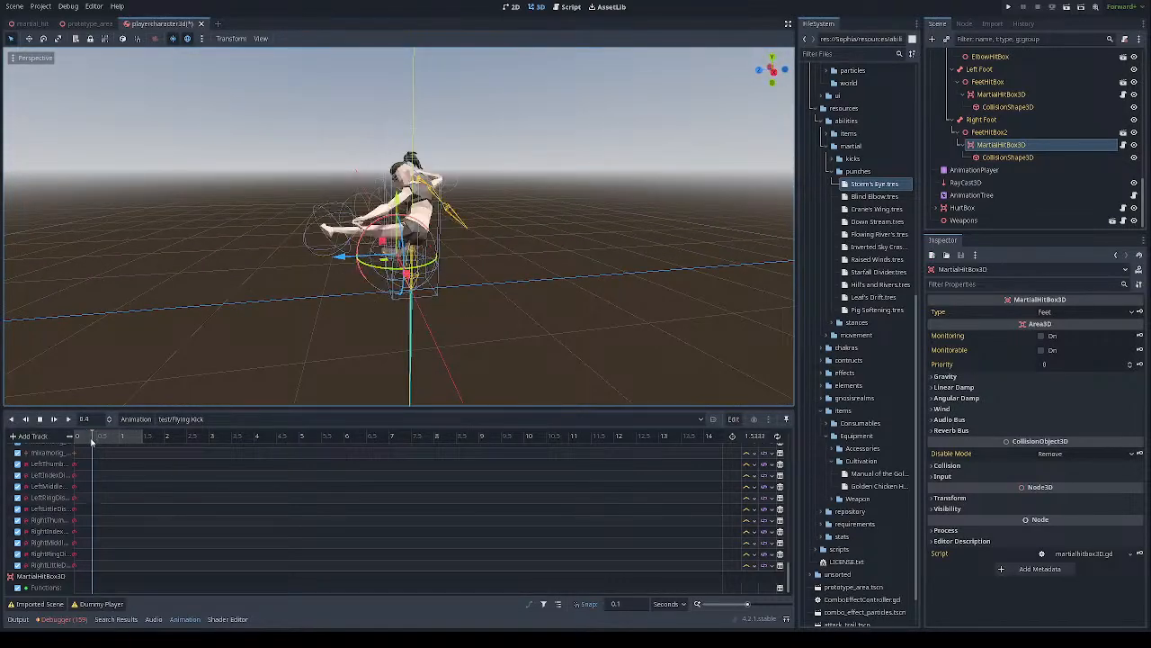
{"action": "left_click", "coordinate": [97, 441]}
{"action": "left_click", "coordinate": [102, 441]}
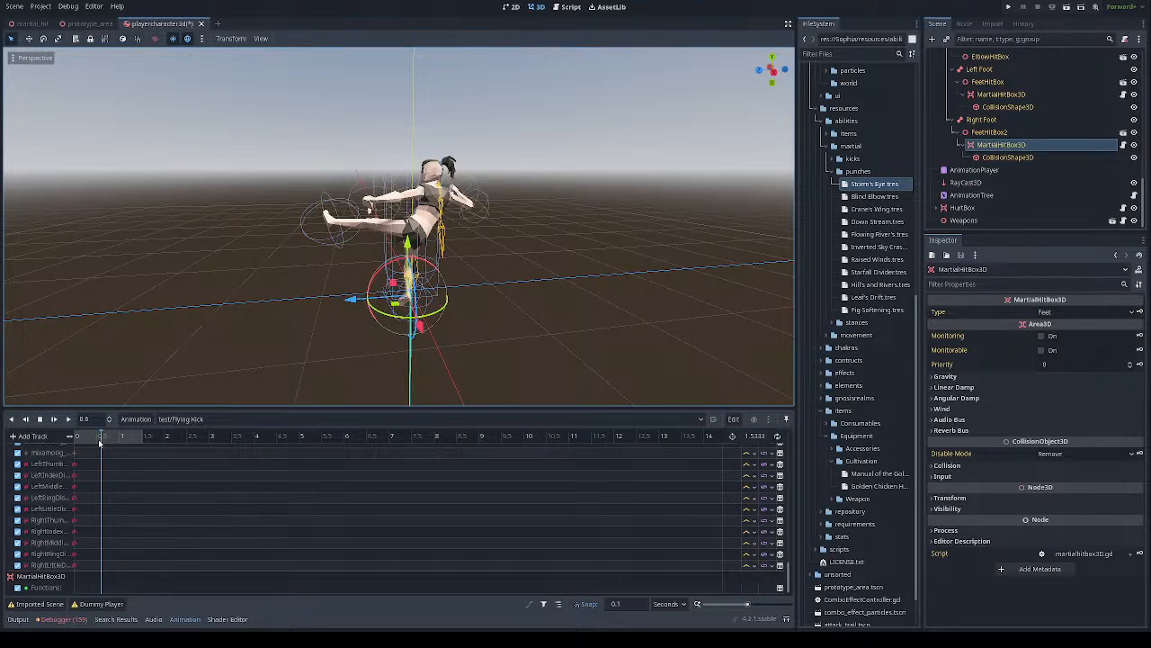
{"action": "left_click_drag", "start_coordinate": [101, 441], "coordinate": [88, 441]}
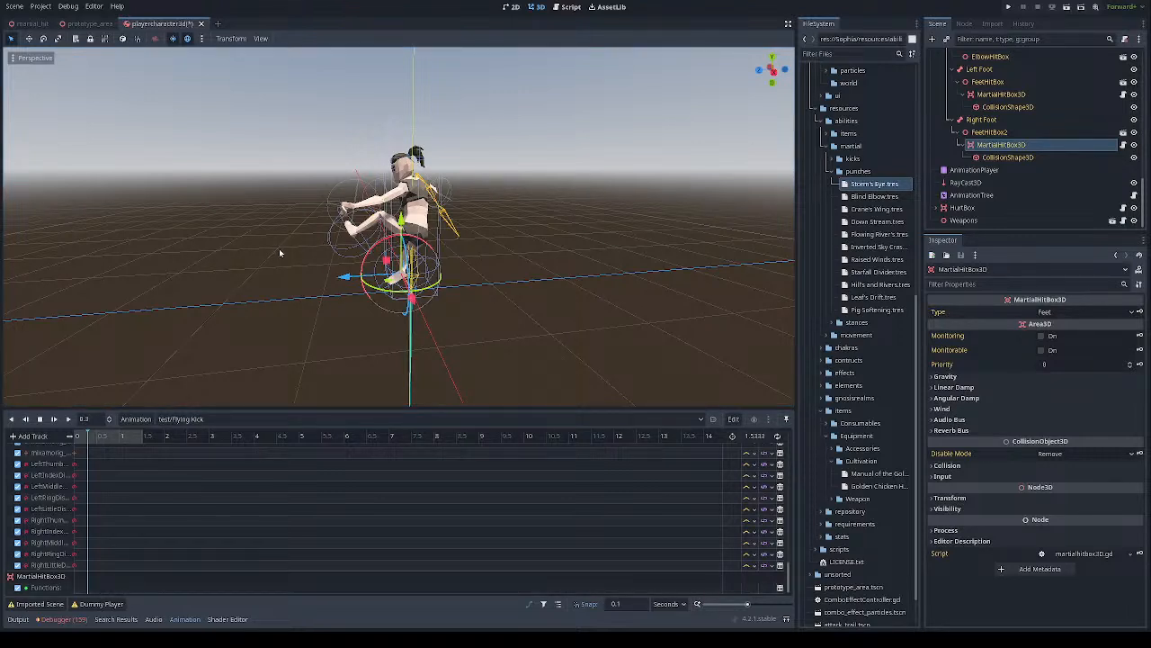
Insert a monitoring_off() method key at 0.7 s on the MartialHitBox3D function track of Flying Kick
{"action": "left_click", "coordinate": [96, 438]}
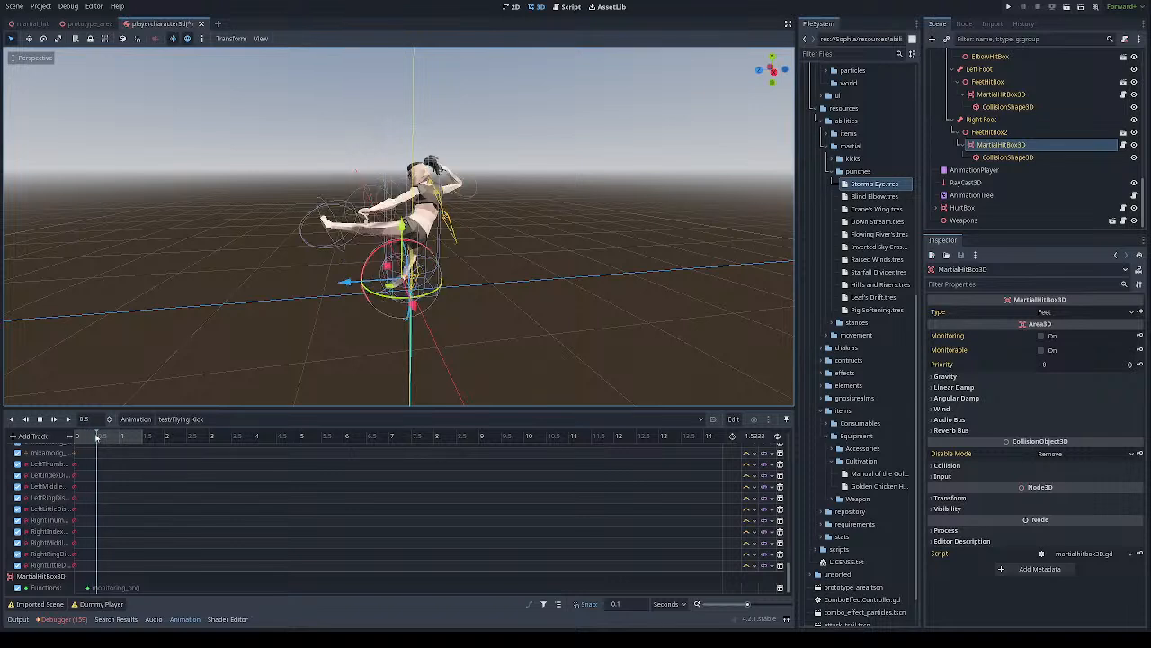
{"action": "left_click_drag", "start_coordinate": [96, 438], "coordinate": [105, 438]}
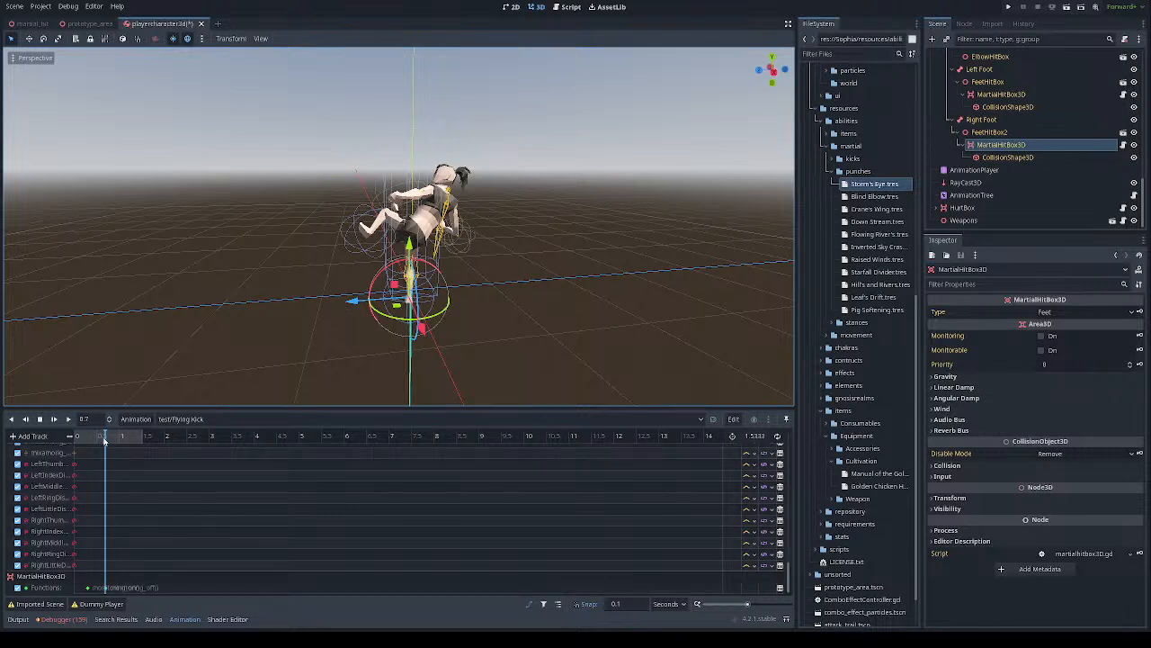
{"action": "left_click_drag", "start_coordinate": [104, 441], "coordinate": [138, 458]}
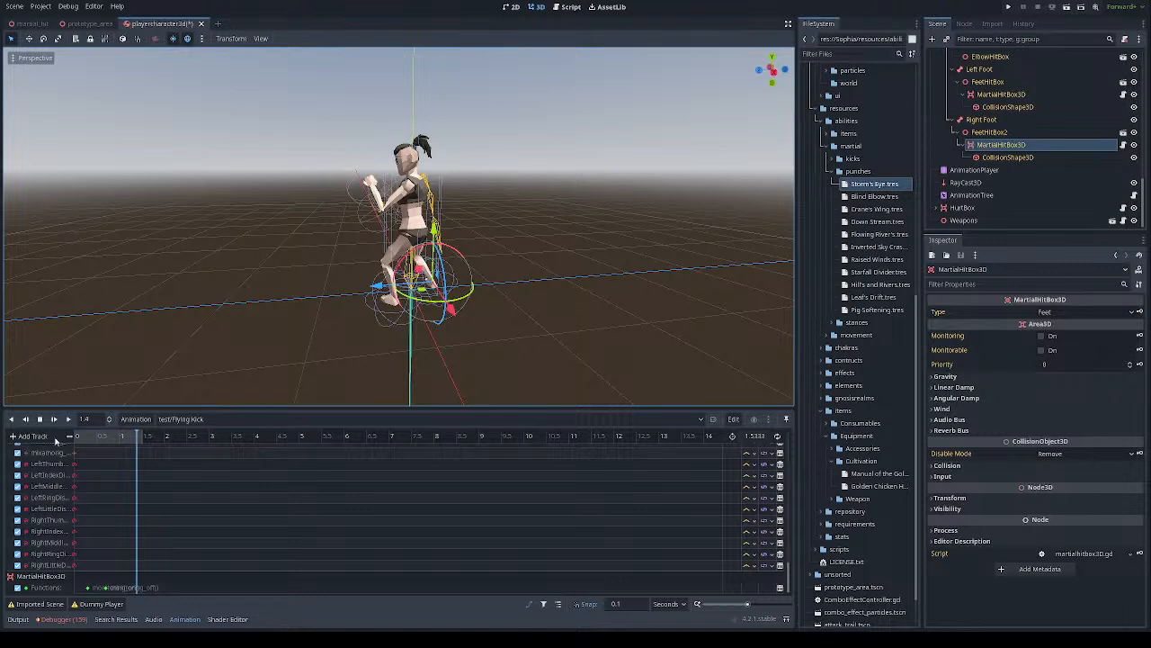
Switch to the test/HighRoundhouse Kick animation and add a method call track for the kicking foot's MartialHitBox3D
{"action": "left_click", "coordinate": [179, 420]}
{"action": "key", "text": "Down"}
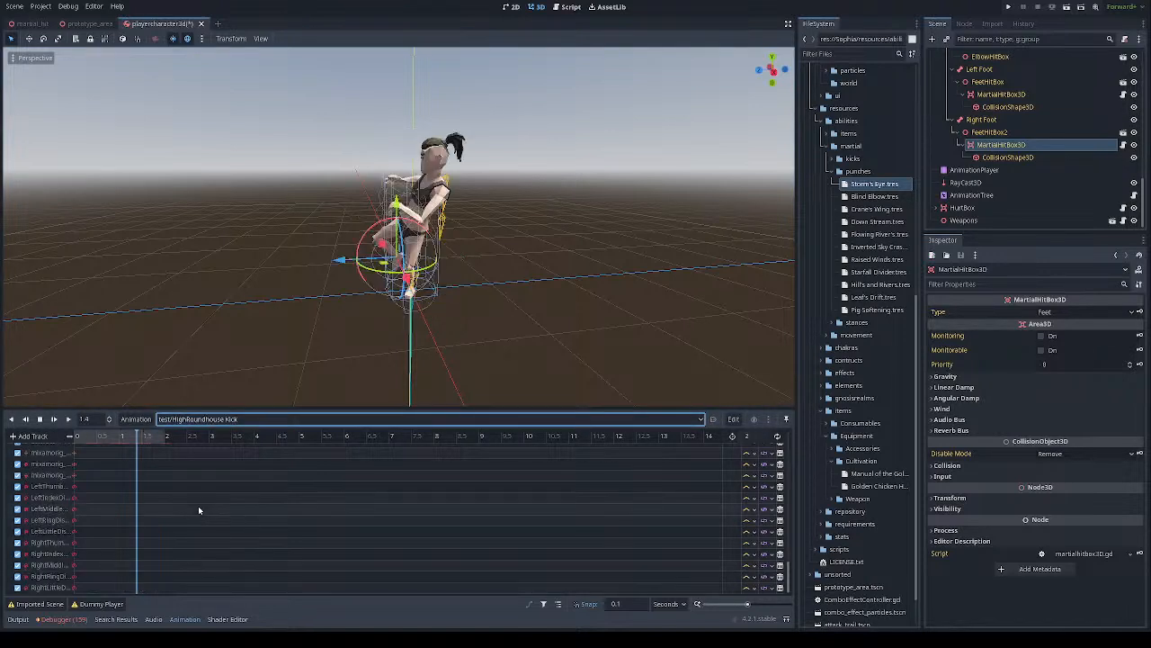
{"action": "left_click_drag", "start_coordinate": [81, 438], "coordinate": [115, 448]}
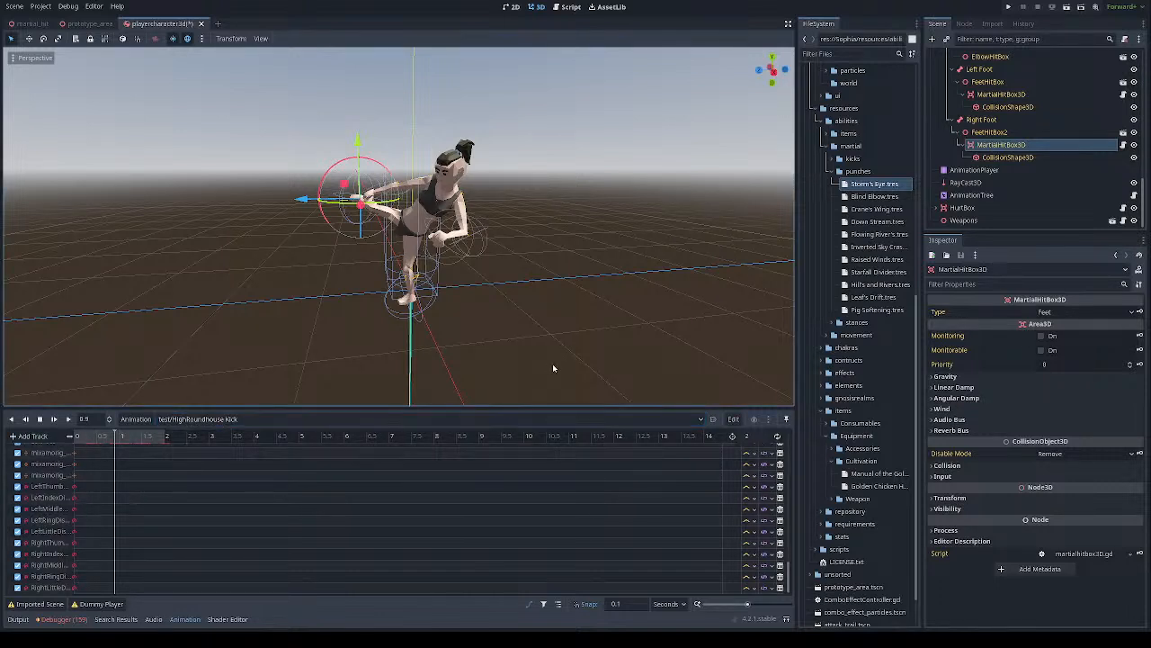
{"action": "scroll", "coordinate": [229, 504], "scroll_direction": "down", "scroll_amount": 1}
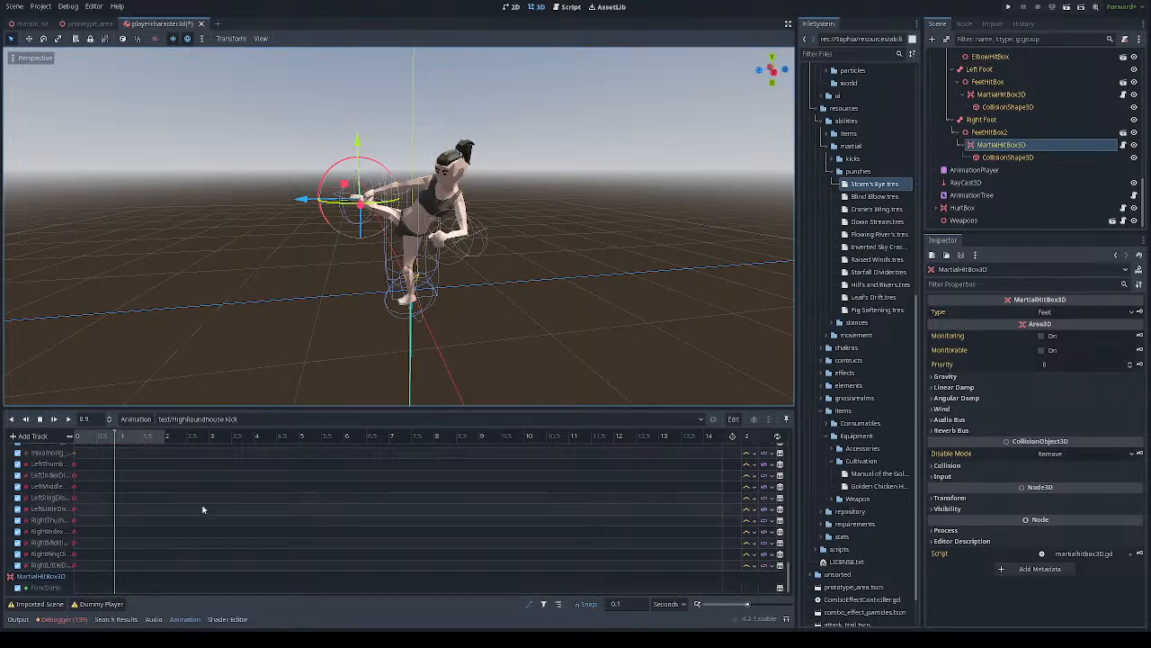
Insert monitoring_on() at 0.9 s and monitoring_off() at 1.2 s on the MartialHitBox3D function track of HighRoundhouse Kick
{"action": "double_click", "coordinate": [286, 256]}
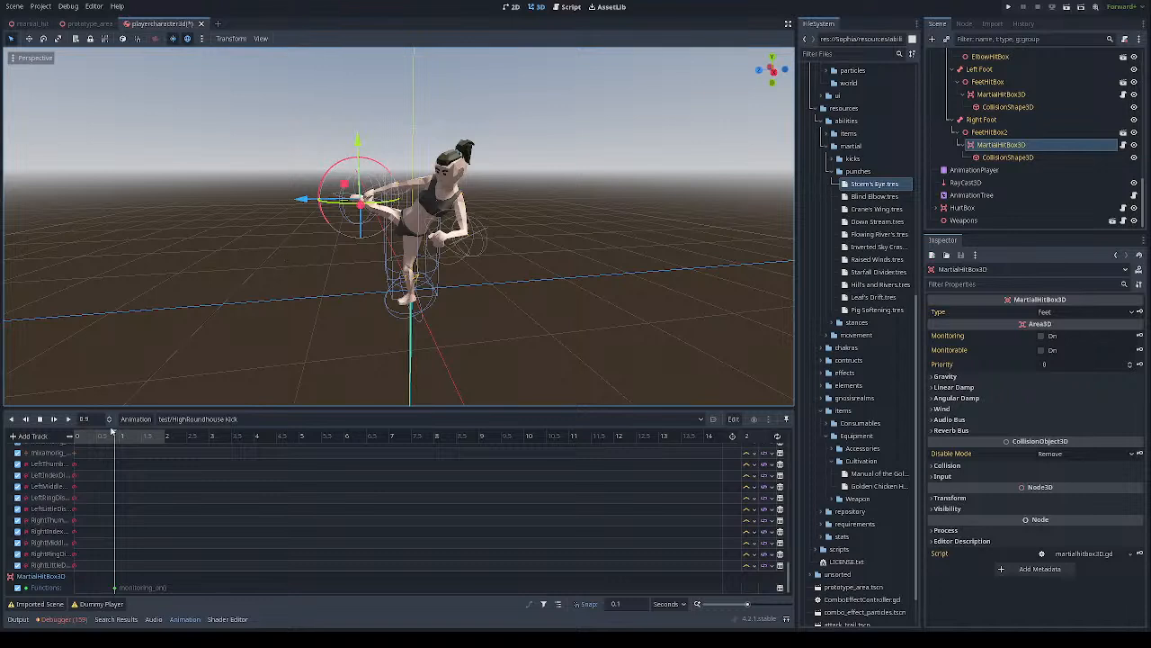
{"action": "left_click_drag", "start_coordinate": [115, 438], "coordinate": [128, 440]}
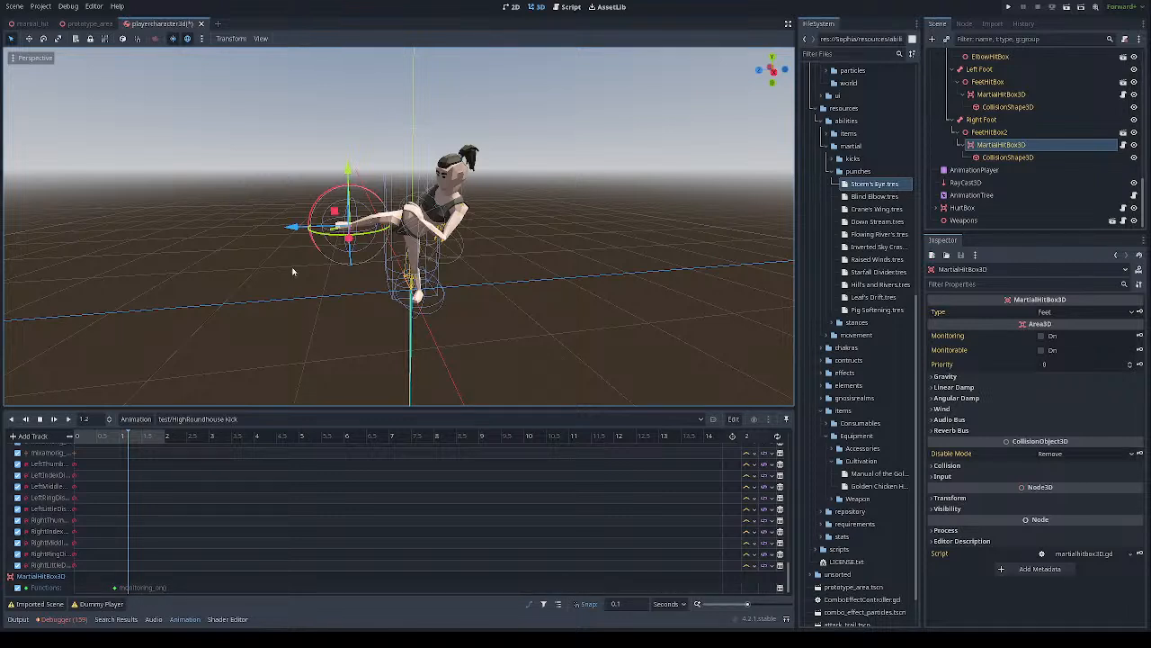
{"action": "key", "text": "ctrl+z"}
Switch to the test/Kicking animation and add method call tracks for both feet's MartialHitBox3D nodes
{"action": "left_click", "coordinate": [204, 423]}
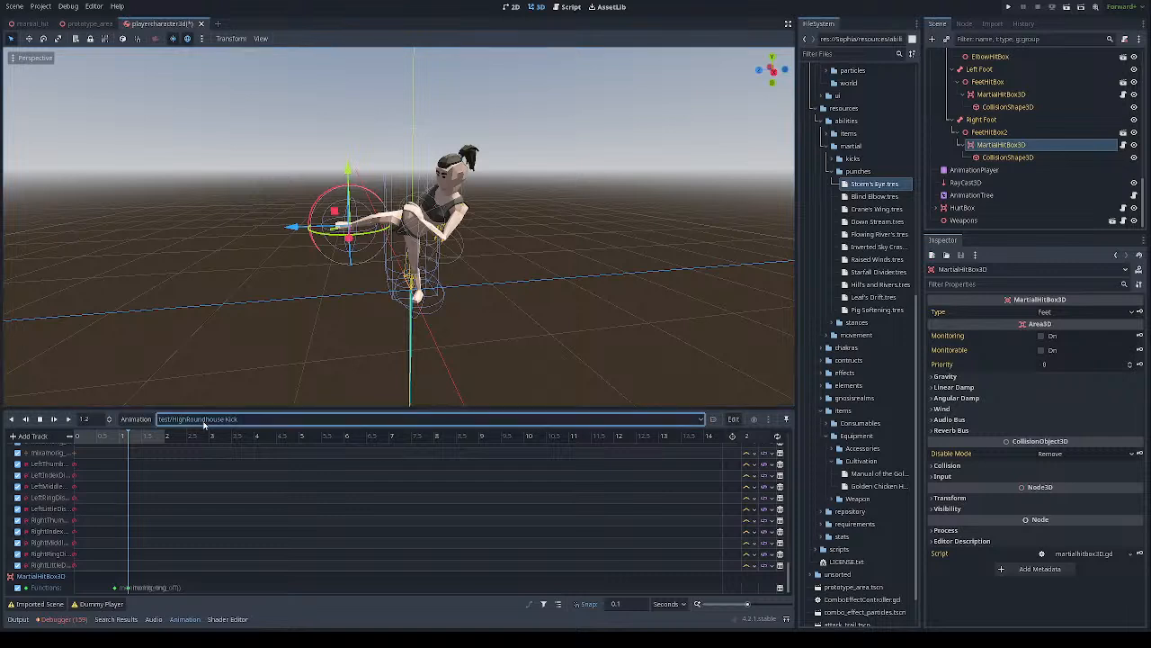
{"action": "left_click", "coordinate": [203, 528]}
{"action": "mouse_move", "coordinate": [112, 436]}
{"action": "left_mouse_down"}
{"action": "mouse_move", "coordinate": [72, 438]}
{"action": "mouse_move", "coordinate": [162, 447]}
{"action": "mouse_move", "coordinate": [95, 445]}
{"action": "left_mouse_up"}
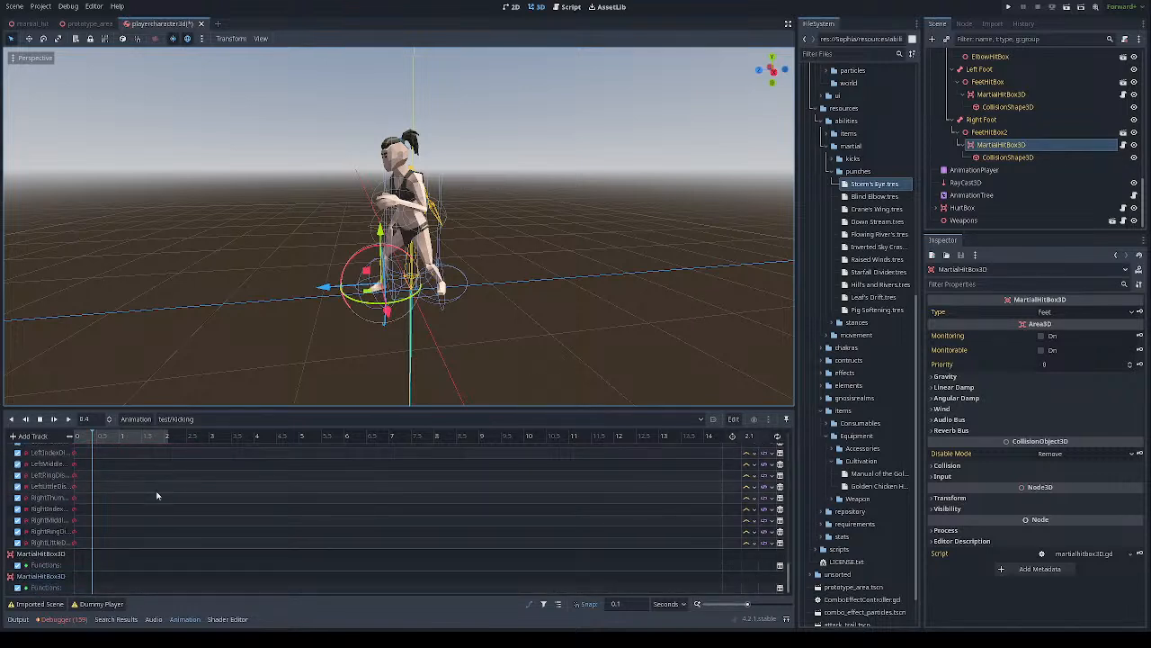
Insert monitoring_on() at 0.9 s and monitoring_off() at 1.2 s on the left foot's MartialHitBox3D function track of Kicking
{"action": "left_click", "coordinate": [39, 556]}
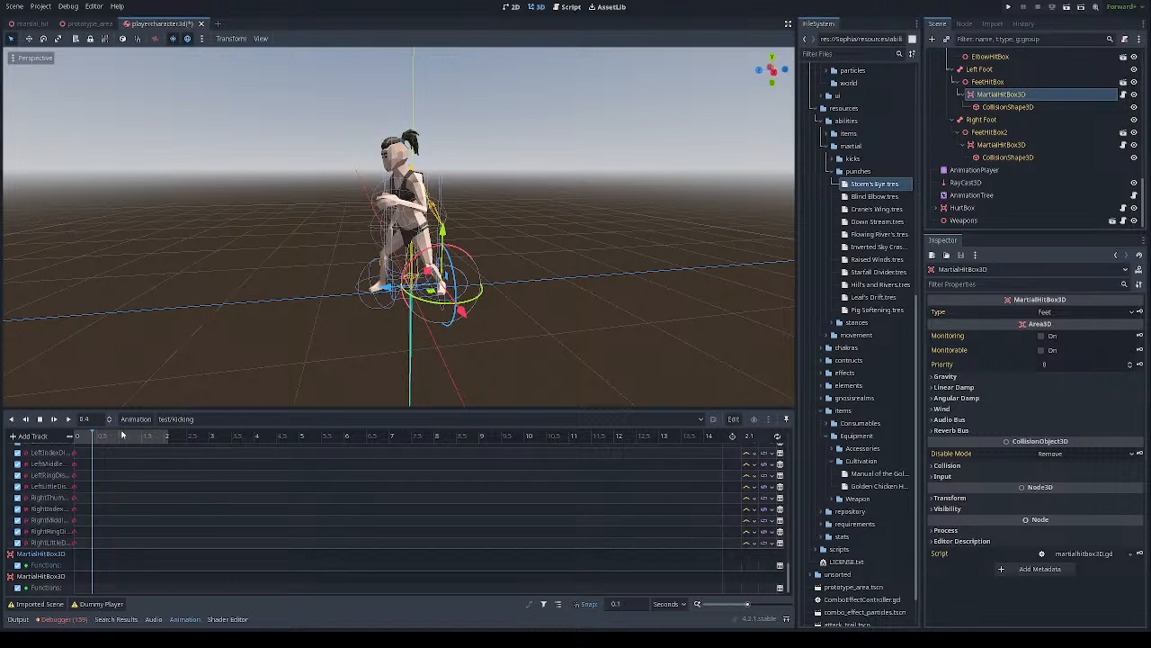
{"action": "left_click_drag", "start_coordinate": [92, 439], "coordinate": [114, 447]}
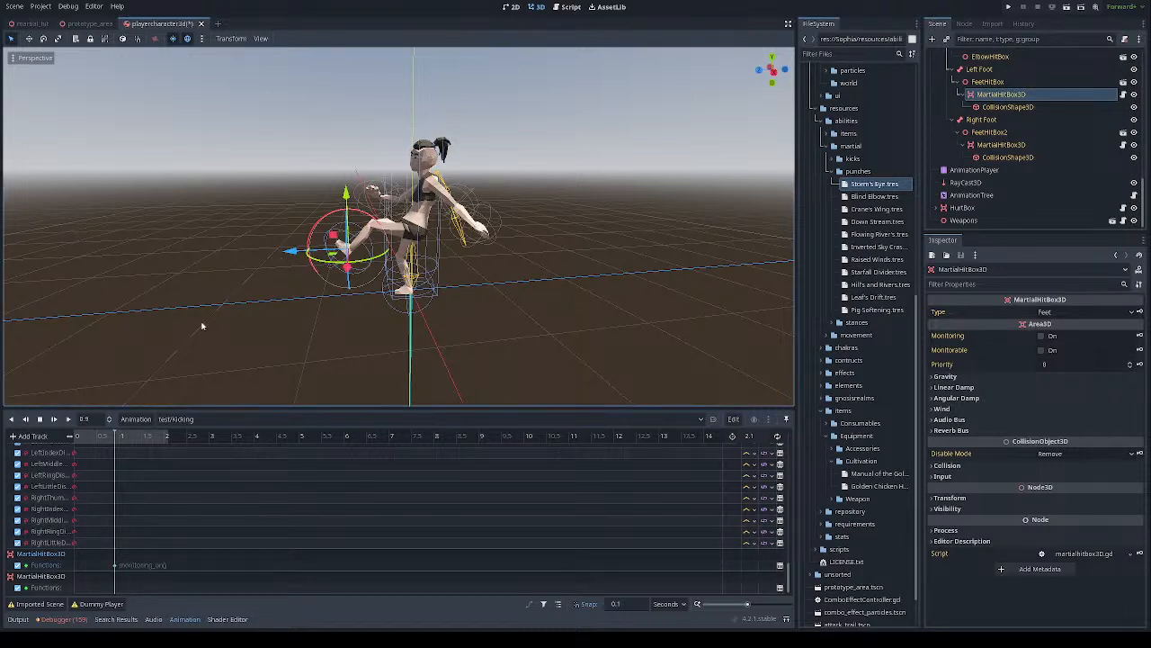
{"action": "left_click_drag", "start_coordinate": [114, 441], "coordinate": [129, 441]}
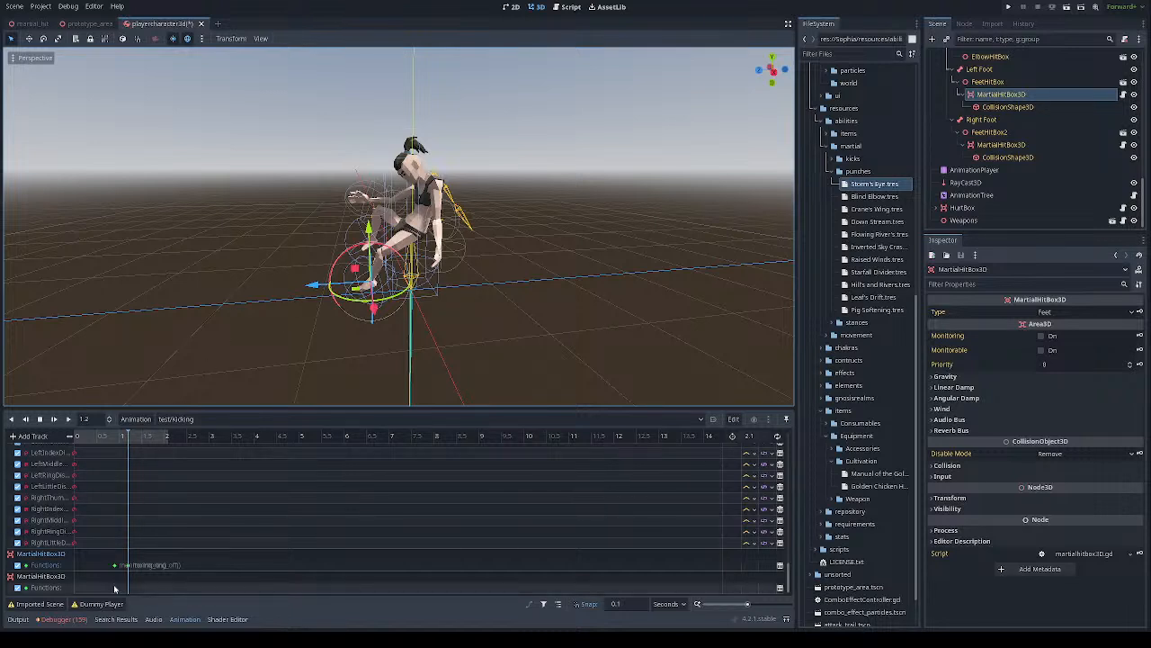
Insert monitoring_on() at 1.2 s and monitoring_off() at 1.5 s on the right foot's MartialHitBox3D function track of Kicking
{"action": "left_click_drag", "start_coordinate": [135, 437], "coordinate": [27, 540]}
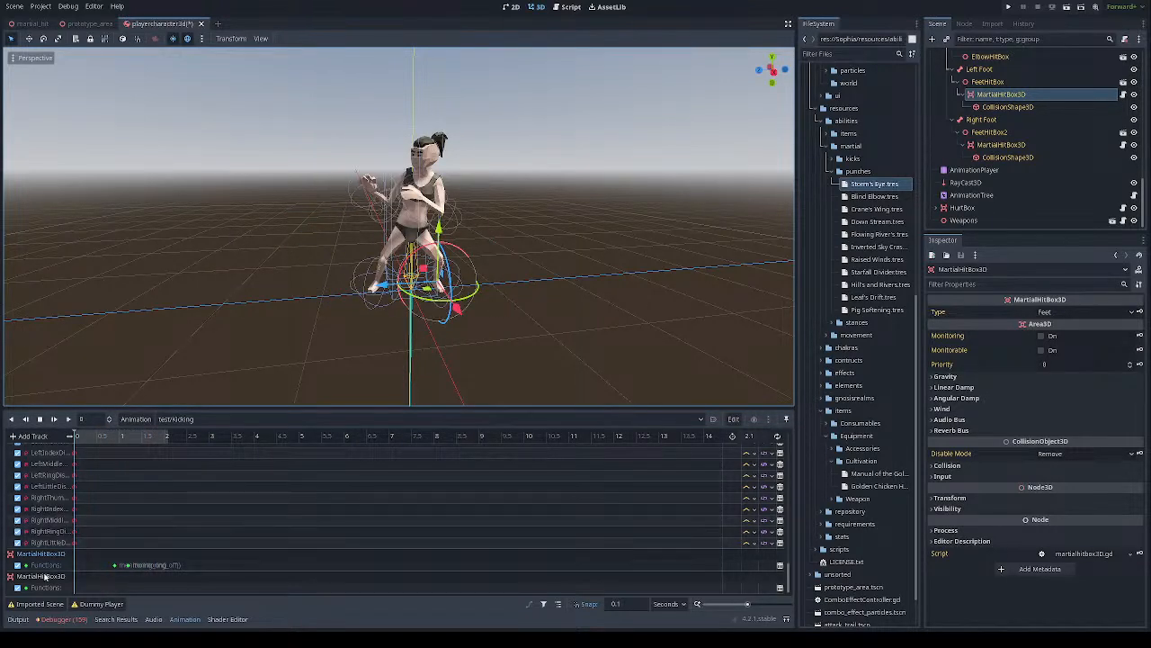
{"action": "left_click", "coordinate": [43, 575]}
{"action": "left_click_drag", "start_coordinate": [99, 438], "coordinate": [128, 441]}
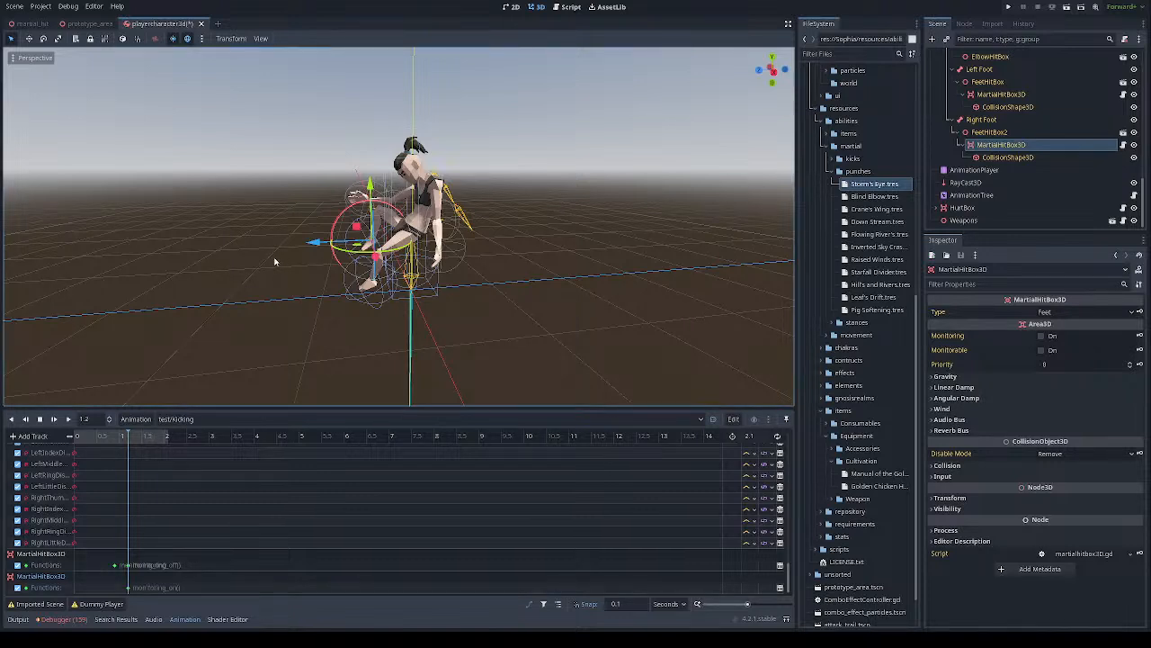
{"action": "left_click_drag", "start_coordinate": [131, 439], "coordinate": [143, 440]}
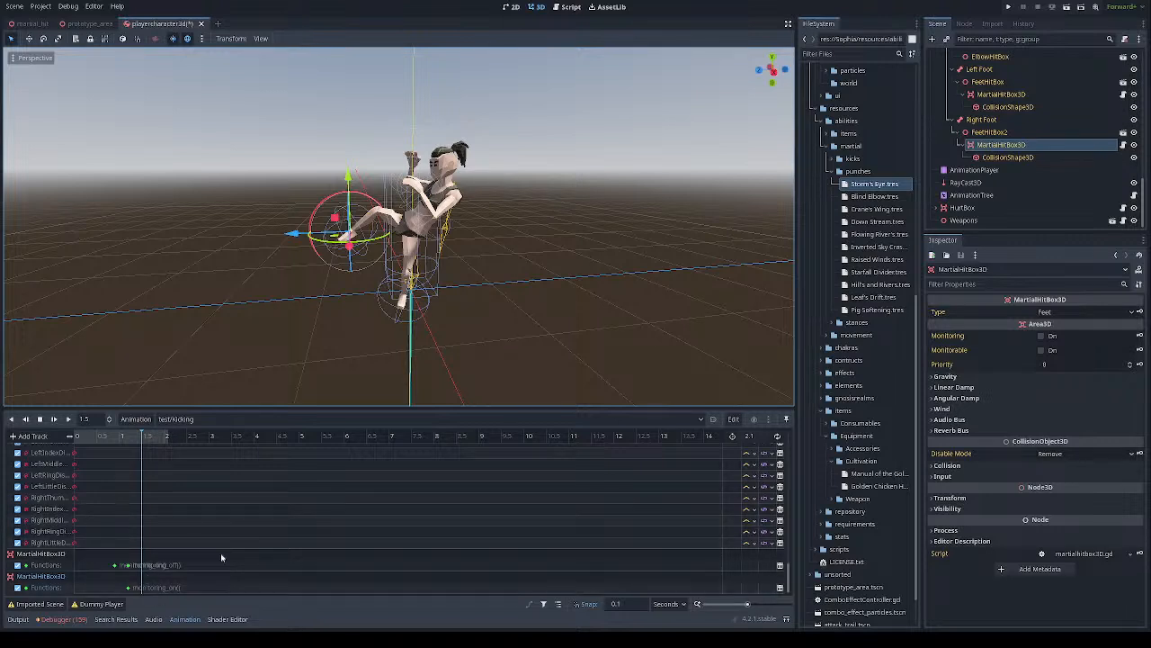
{"action": "left_click", "coordinate": [101, 439]}
{"action": "left_click_drag", "start_coordinate": [102, 439], "coordinate": [169, 450]}
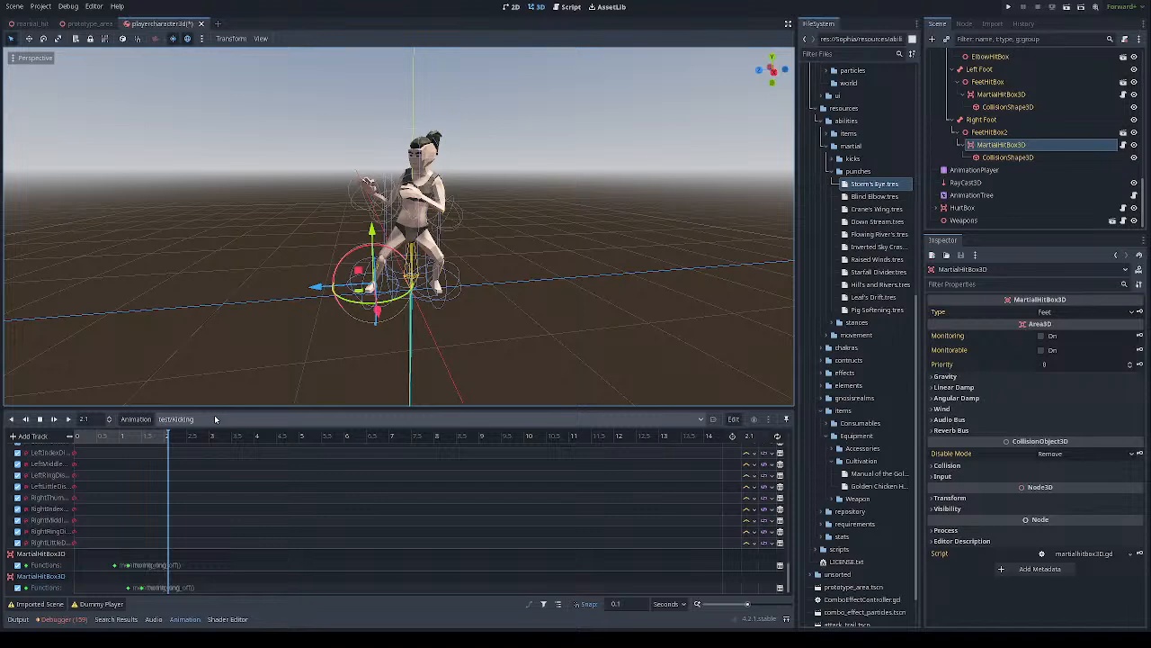
In test/Kicking Alt, add a method call track for the right foot's MartialHitBox3D with monitoring_on() at 0.7 s and monitoring_off() at 0.9 s
{"action": "left_click", "coordinate": [209, 539]}
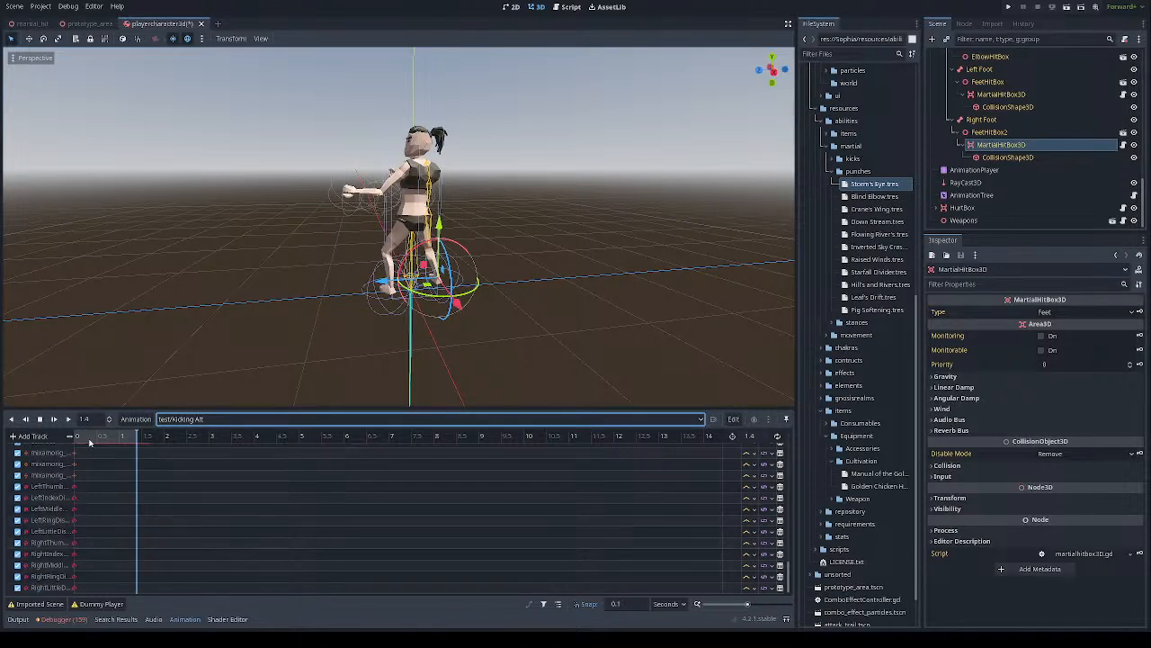
{"action": "left_click_drag", "start_coordinate": [80, 439], "coordinate": [107, 440]}
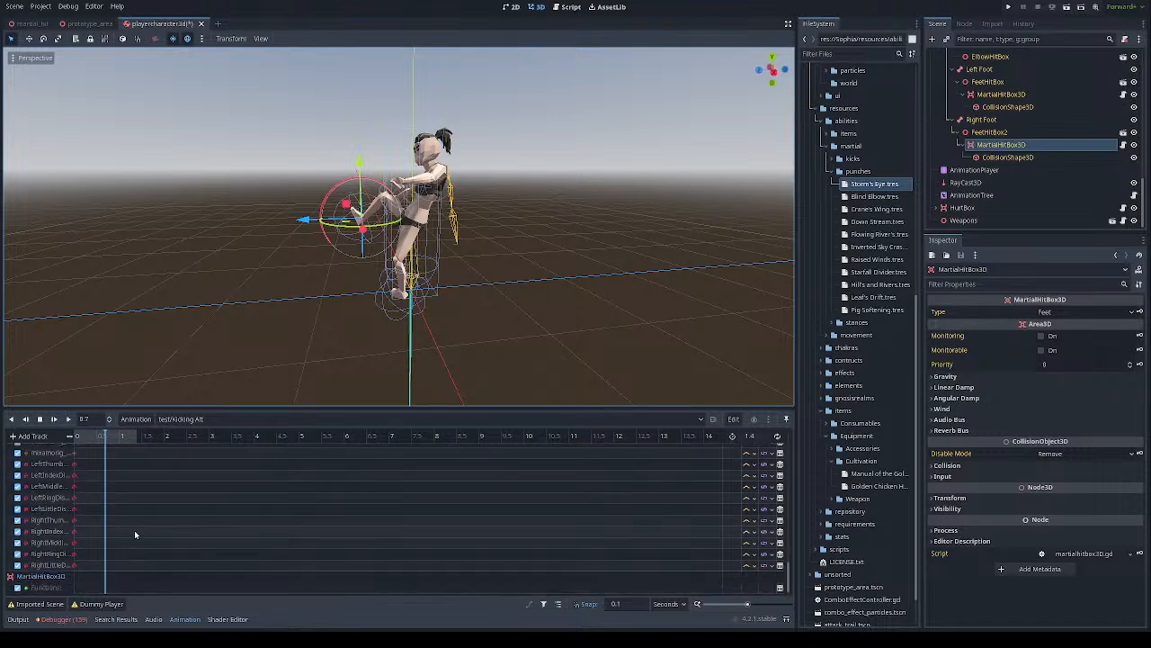
{"action": "scroll", "coordinate": [107, 576], "scroll_direction": "down", "scroll_amount": 1}
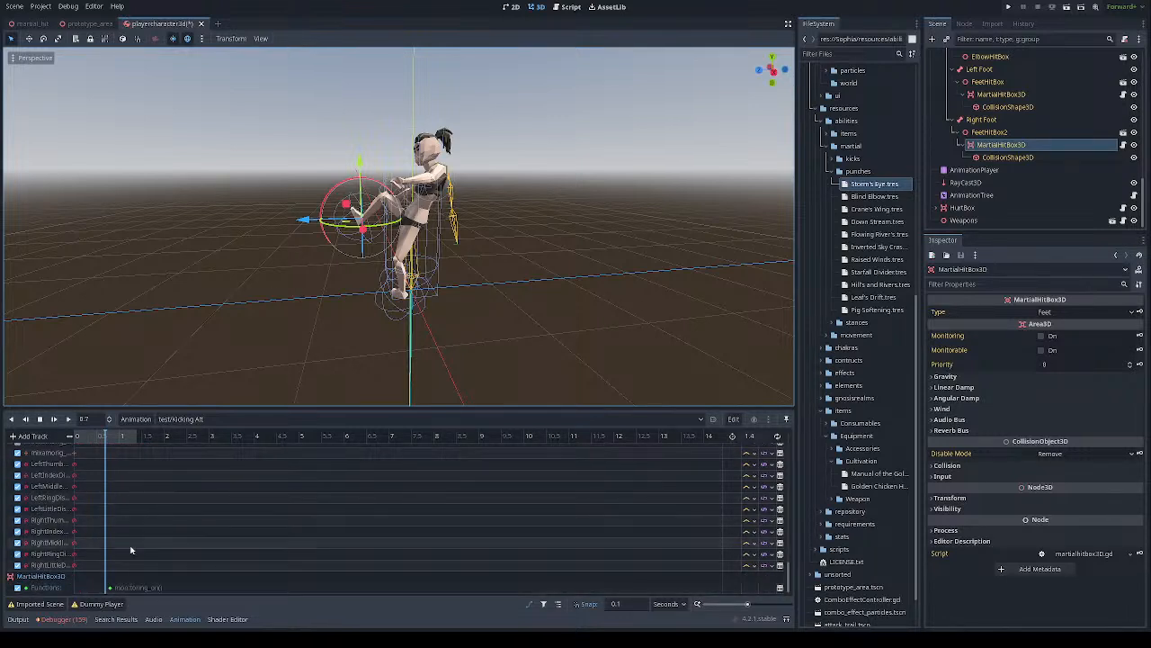
{"action": "left_click", "coordinate": [107, 587]}
{"action": "left_click_drag", "start_coordinate": [108, 589], "coordinate": [106, 588]}
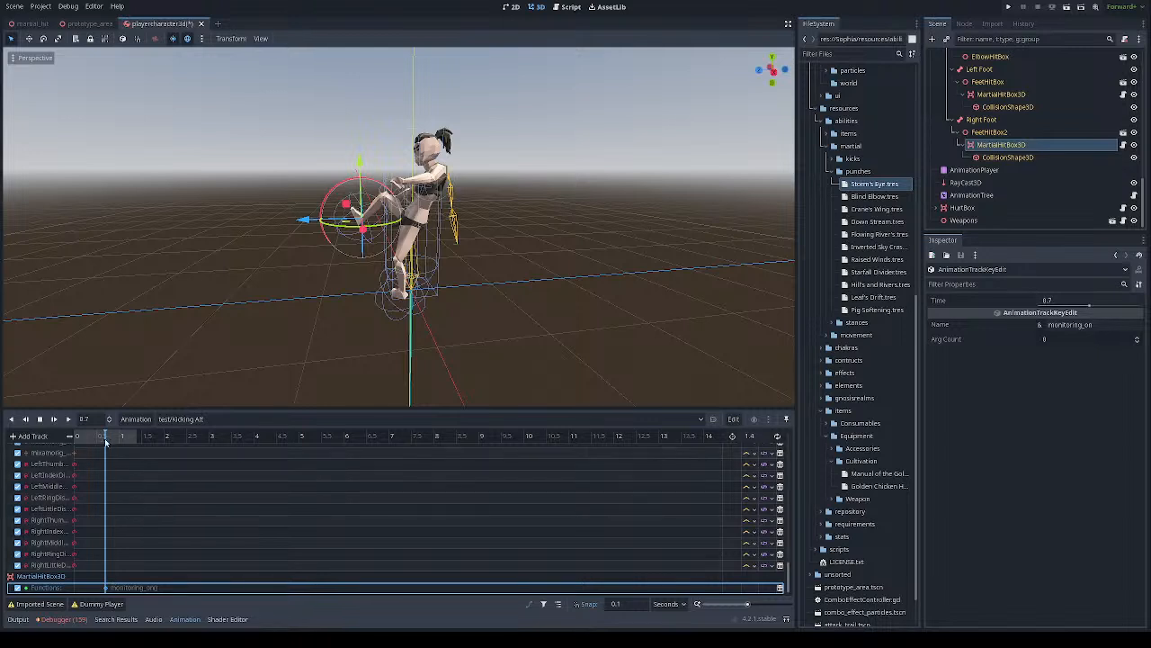
{"action": "left_click_drag", "start_coordinate": [108, 437], "coordinate": [116, 440]}
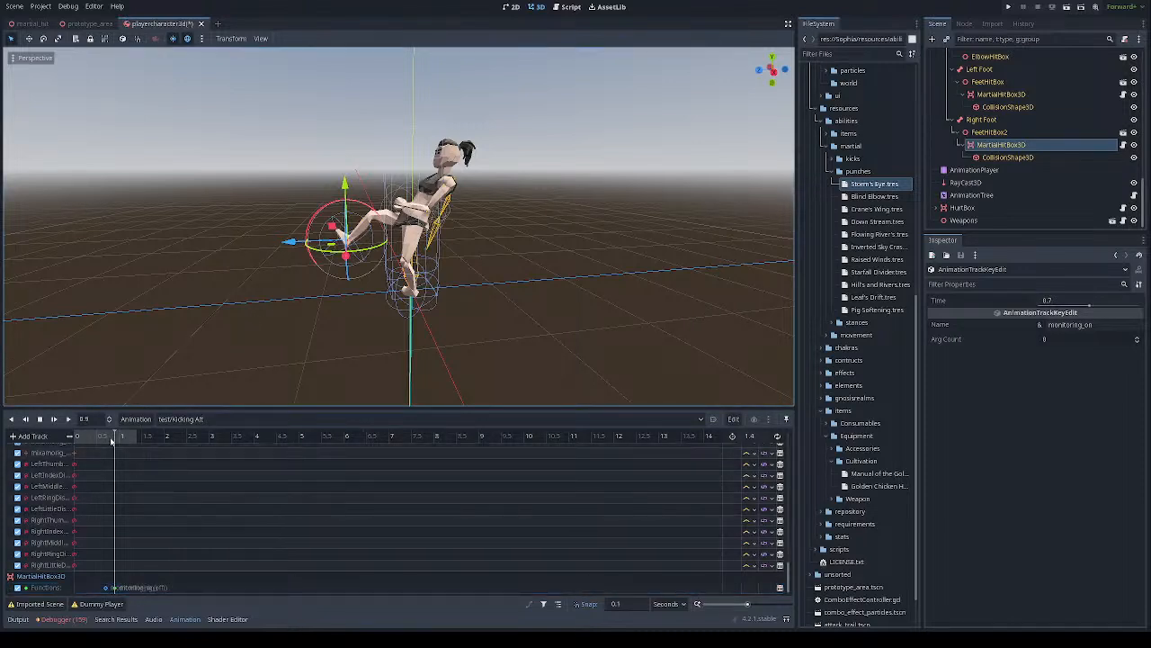
{"action": "mouse_move", "coordinate": [114, 445]}
{"action": "left_mouse_down"}
{"action": "mouse_move", "coordinate": [83, 445]}
{"action": "mouse_move", "coordinate": [122, 445]}
{"action": "mouse_move", "coordinate": [108, 444]}
{"action": "left_mouse_up"}
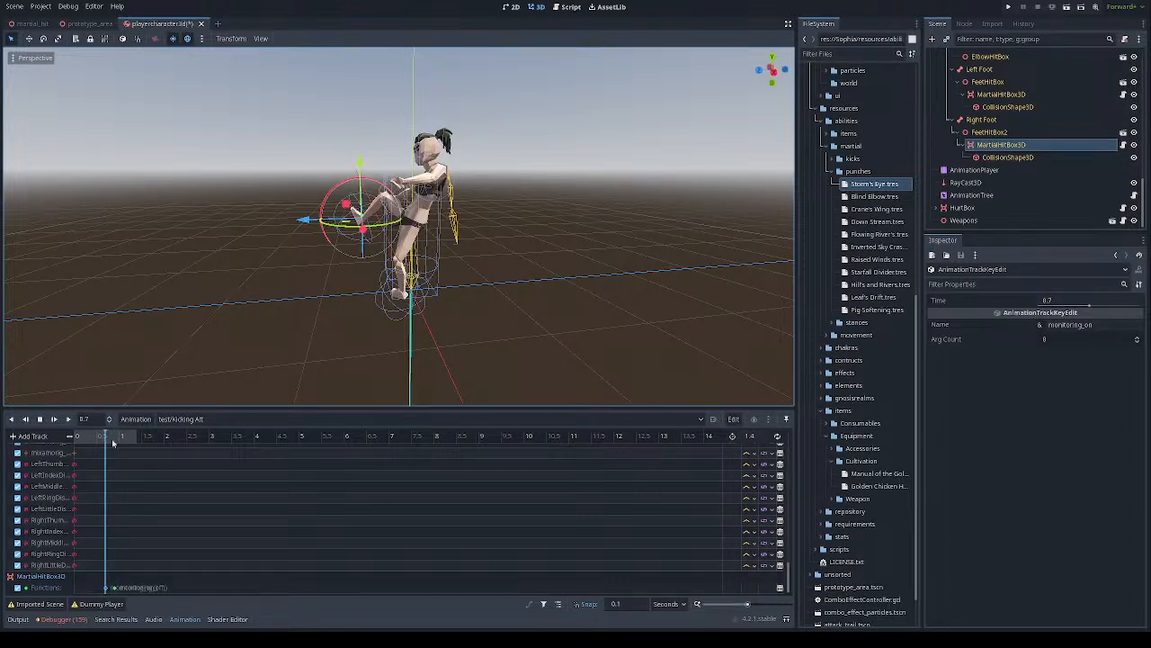
In test/LowRoundhouse Kick, add a right-foot MartialHitBox3D method call track with monitoring_on() at 0.8 s and monitoring_off() at 1.2 s
{"action": "left_click", "coordinate": [171, 419]}
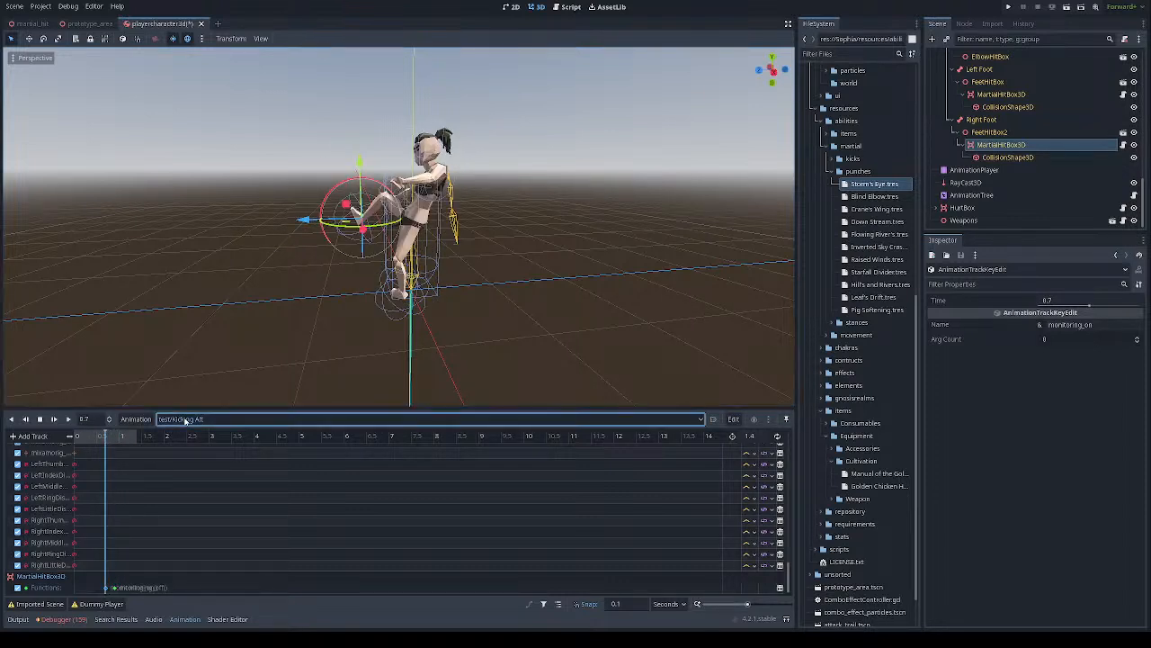
{"action": "left_click", "coordinate": [184, 551]}
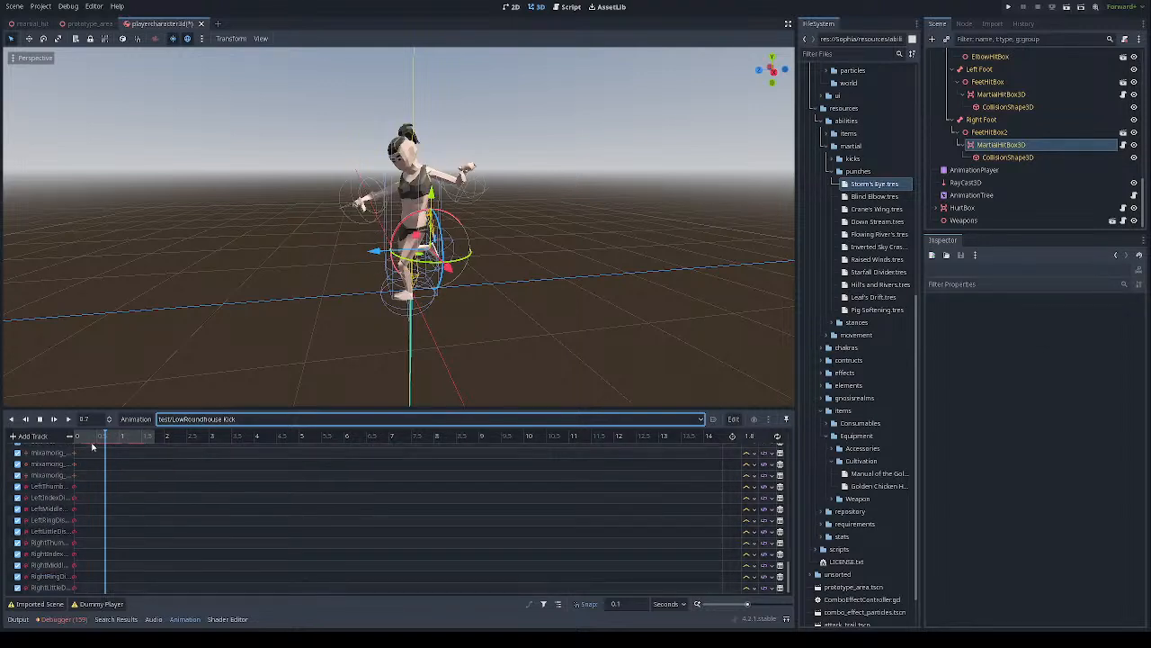
{"action": "mouse_move", "coordinate": [92, 439]}
{"action": "left_mouse_down"}
{"action": "mouse_move", "coordinate": [147, 440]}
{"action": "mouse_move", "coordinate": [78, 439]}
{"action": "mouse_move", "coordinate": [113, 450]}
{"action": "left_mouse_up"}
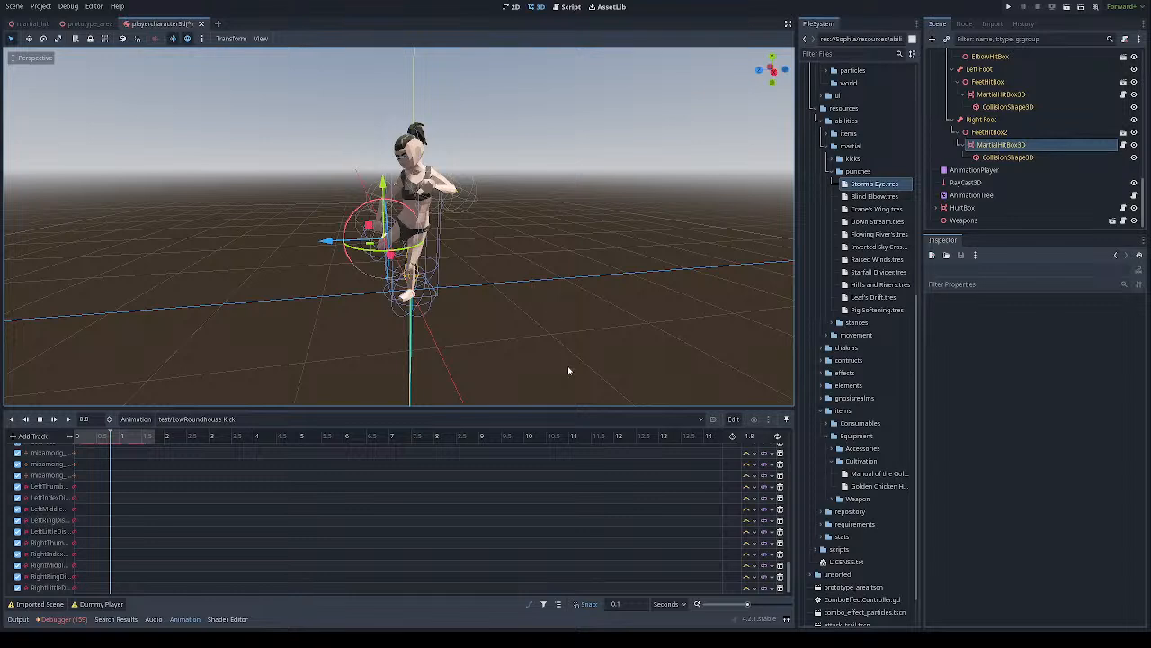
{"action": "scroll", "coordinate": [159, 510], "scroll_direction": "down", "scroll_amount": 2}
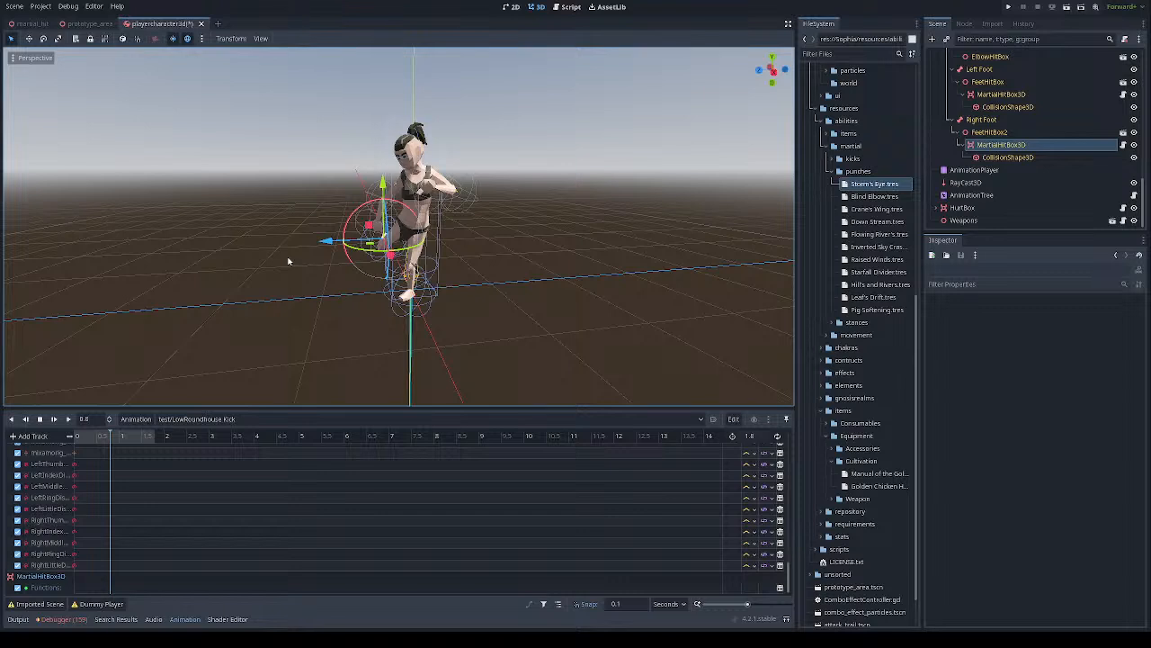
{"action": "key", "text": "ctrl+z"}
{"action": "left_click_drag", "start_coordinate": [111, 441], "coordinate": [128, 441]}
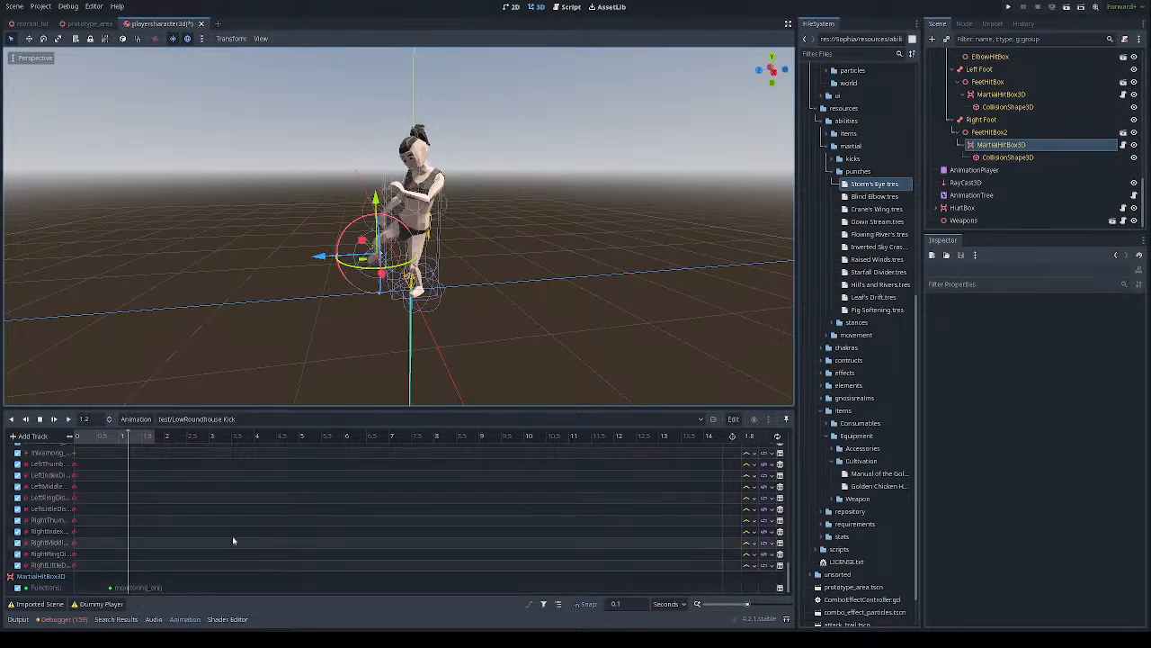
{"action": "double_click", "coordinate": [286, 269]}
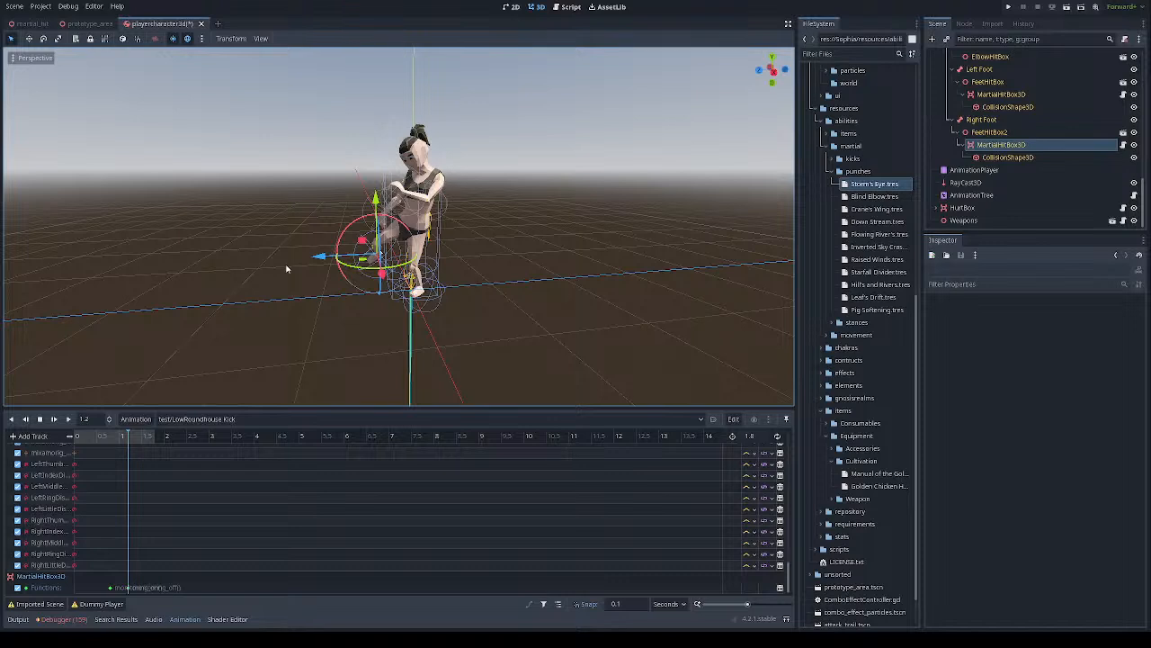
{"action": "left_click_drag", "start_coordinate": [127, 437], "coordinate": [96, 436]}
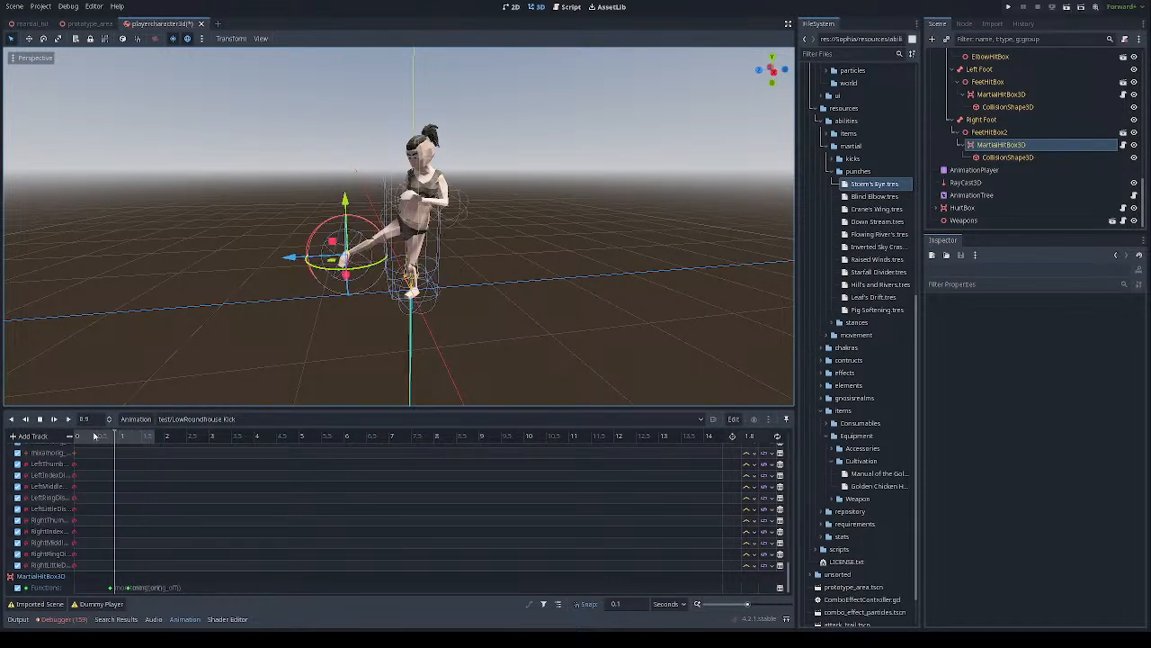
In test/MidRoundhouse Kick, add a right-foot MartialHitBox3D method call track with monitoring_on() at 0.9 s and monitoring_off() at 1.2 s
{"action": "left_click", "coordinate": [202, 420]}
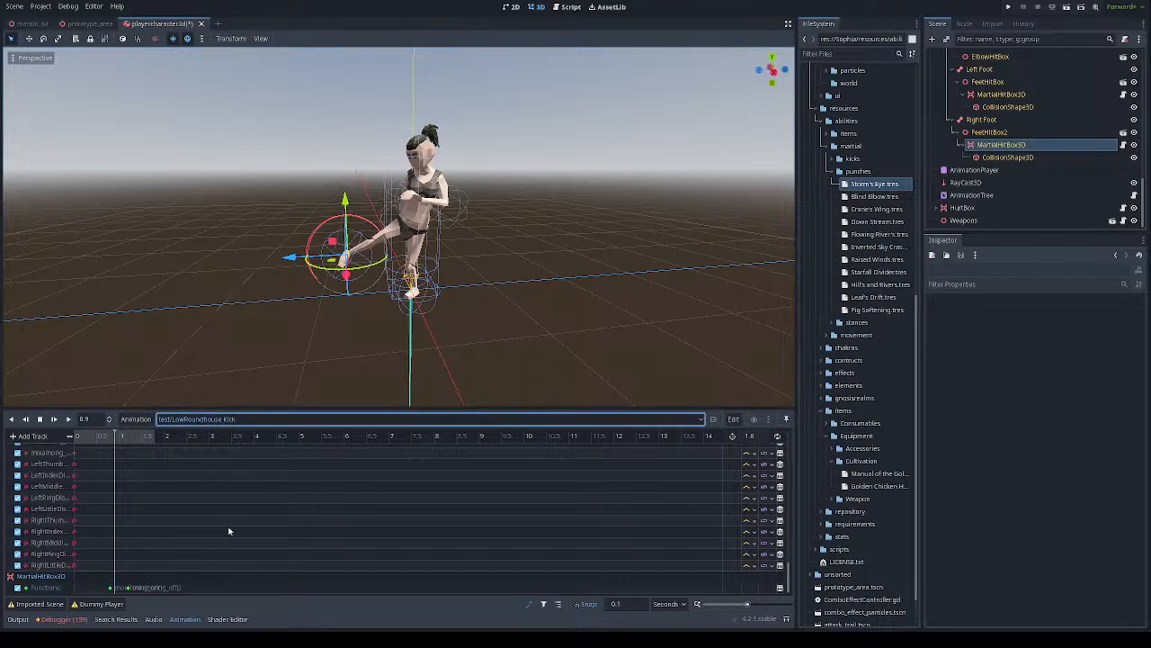
{"action": "left_click", "coordinate": [211, 565]}
{"action": "left_click_drag", "start_coordinate": [87, 440], "coordinate": [116, 447]}
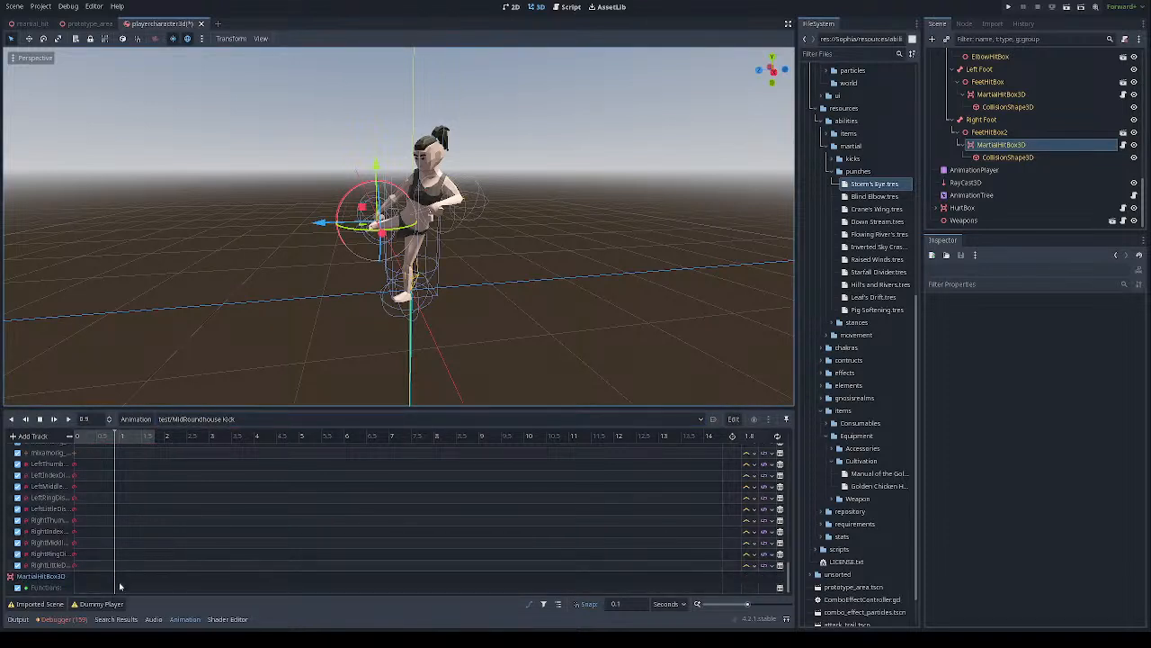
{"action": "scroll", "coordinate": [114, 576], "scroll_direction": "down", "scroll_amount": 1}
{"action": "key", "text": "ctrl+z"}
{"action": "left_click_drag", "start_coordinate": [118, 438], "coordinate": [129, 440]}
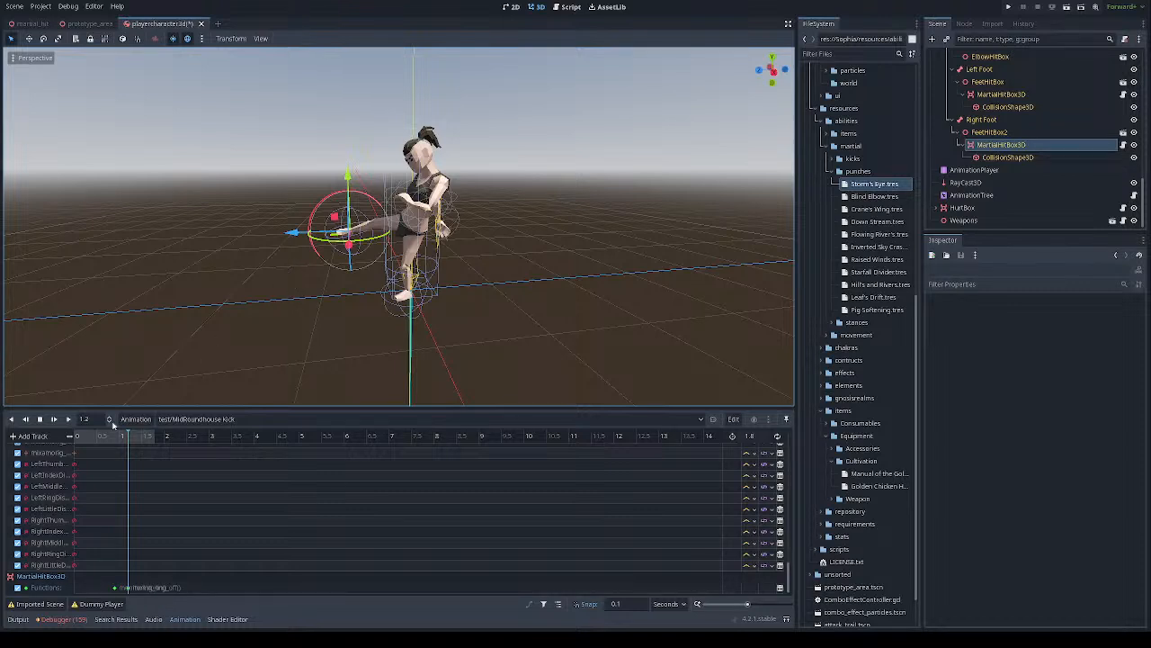
In test/Mma Kick, add a right-foot MartialHitBox3D method call track with monitoring_on() at 0.7 s and monitoring_off() at 1 s
{"action": "left_click", "coordinate": [207, 419]}
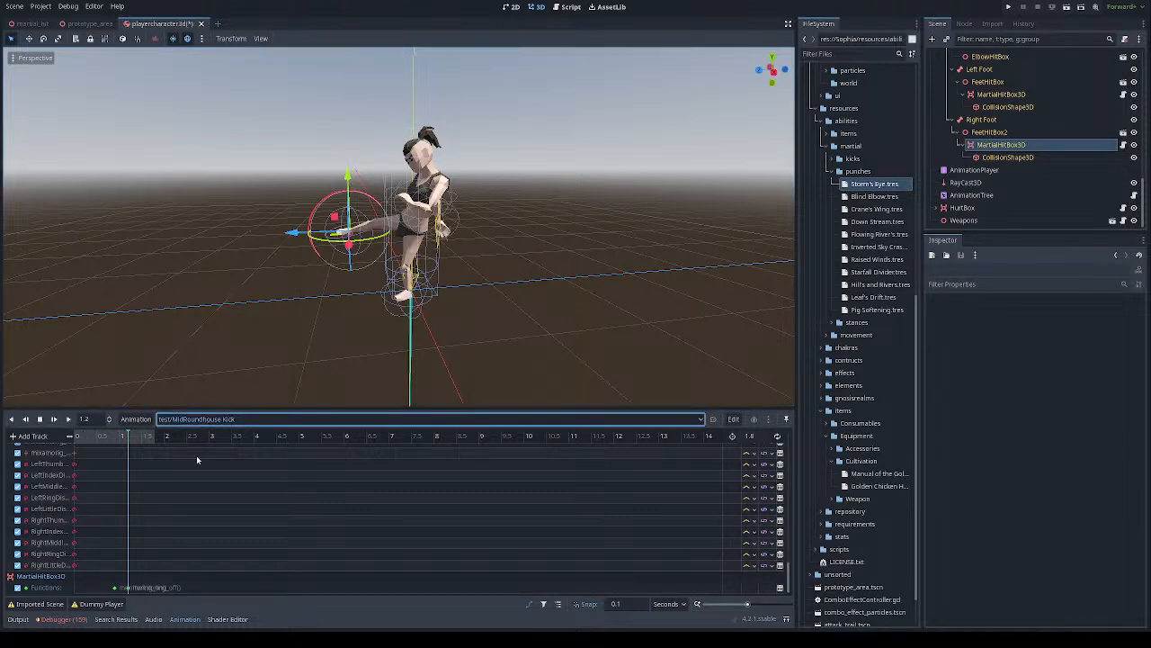
{"action": "left_click", "coordinate": [197, 578]}
{"action": "mouse_move", "coordinate": [89, 438]}
{"action": "left_mouse_down"}
{"action": "mouse_move", "coordinate": [74, 440]}
{"action": "mouse_move", "coordinate": [107, 443]}
{"action": "left_mouse_up"}
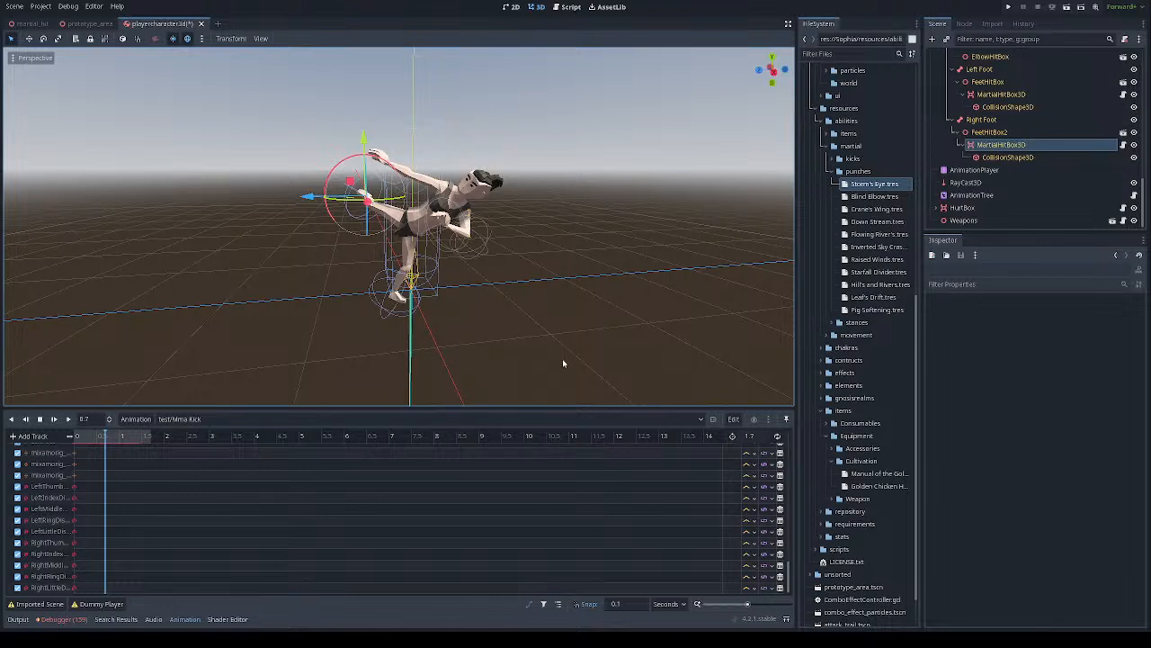
{"action": "scroll", "coordinate": [149, 504], "scroll_direction": "down", "scroll_amount": 2}
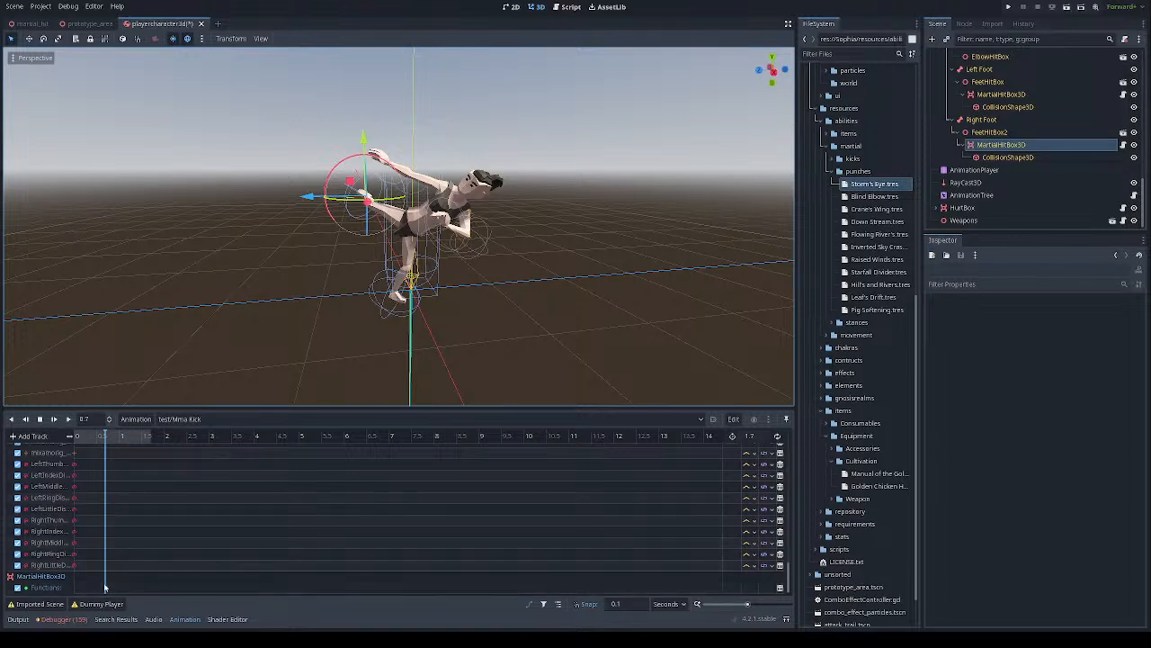
{"action": "key", "text": "ctrl+z"}
{"action": "left_click_drag", "start_coordinate": [116, 438], "coordinate": [119, 442]}
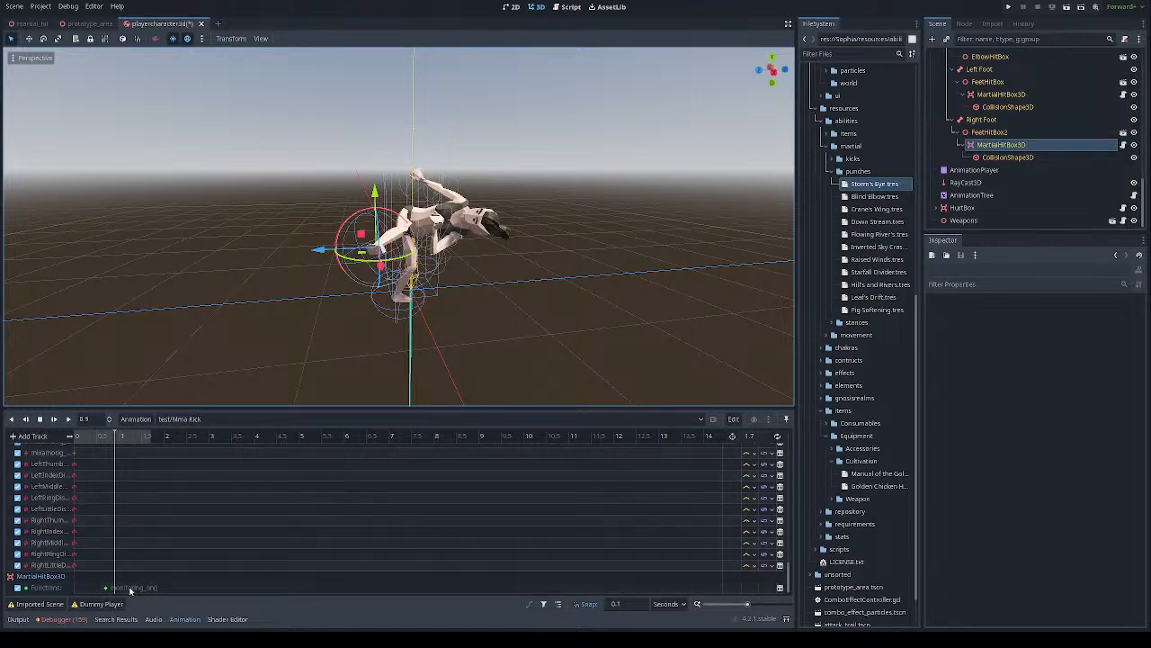
{"action": "left_click", "coordinate": [120, 438]}
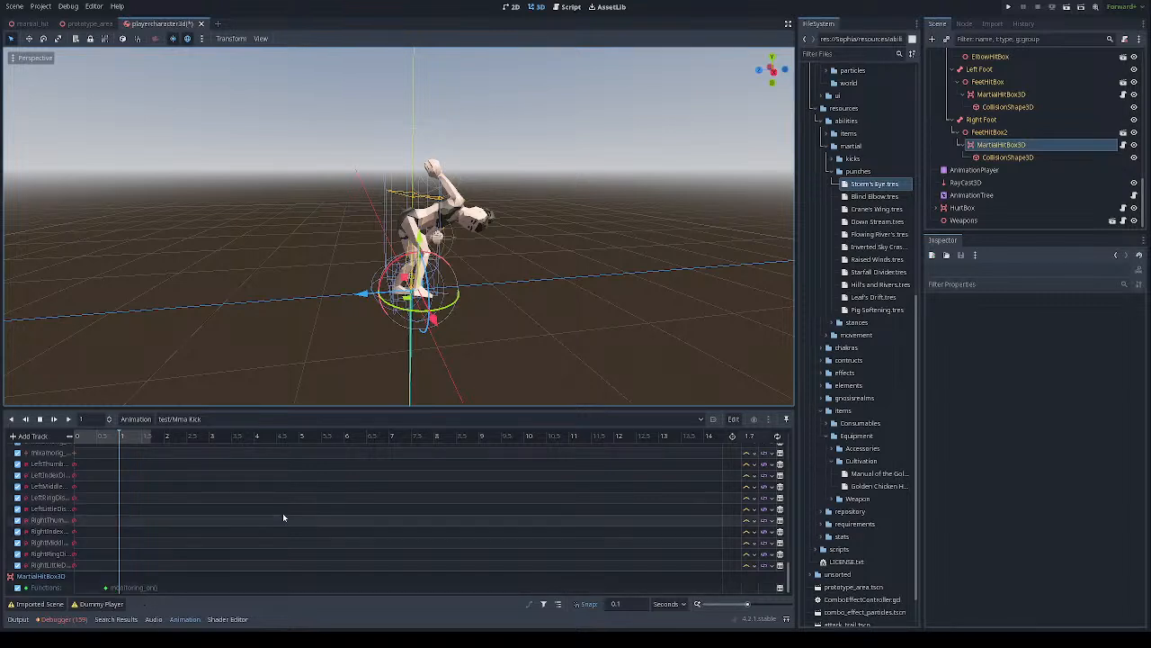
{"action": "double_click", "coordinate": [295, 267]}
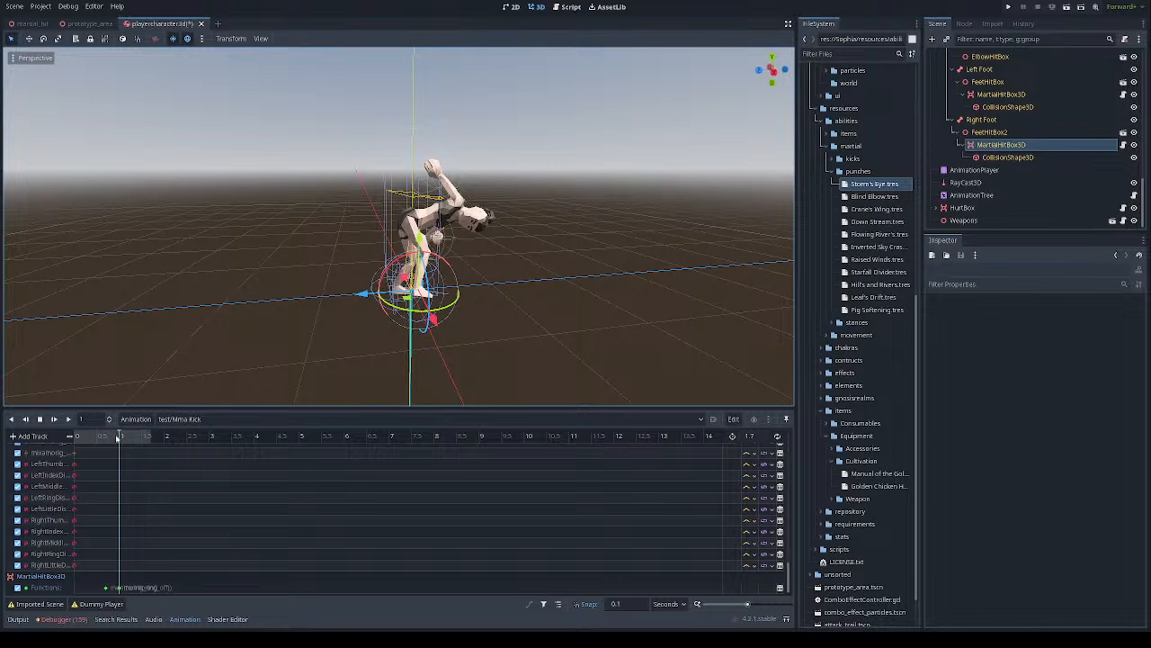
{"action": "left_click_drag", "start_coordinate": [117, 436], "coordinate": [151, 445]}
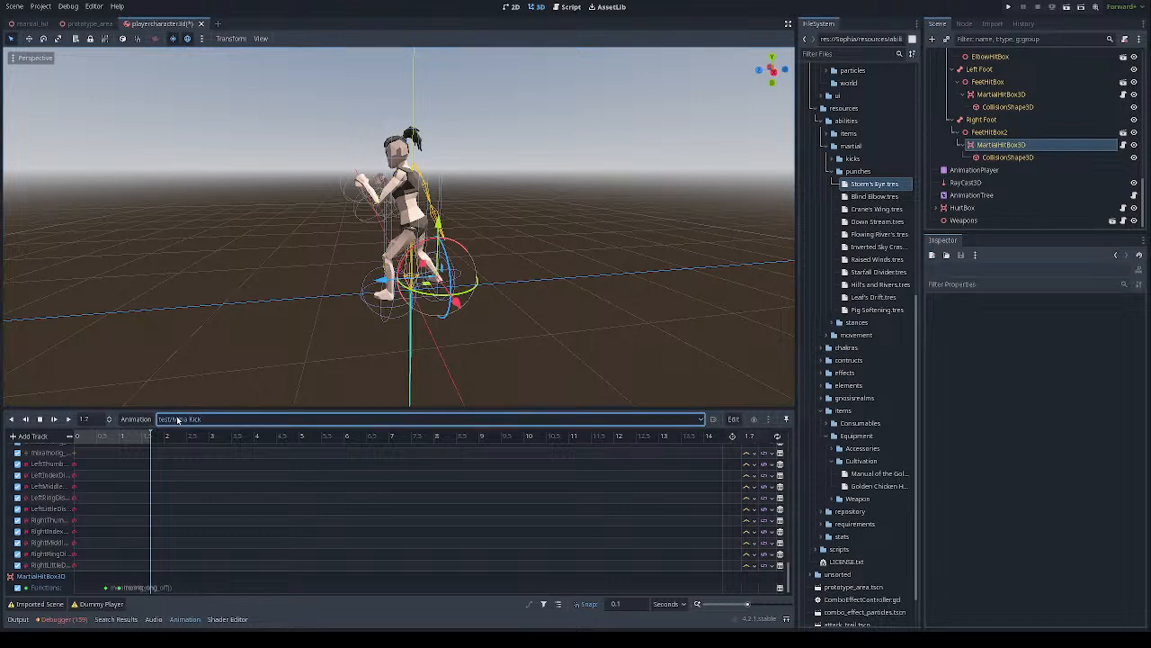
In test/Mma Kick Alt, add a right-foot MartialHitBox3D method call track with monitoring_on() at 0.4 s and monitoring_off() at 0.7 s
{"action": "left_click", "coordinate": [195, 589]}
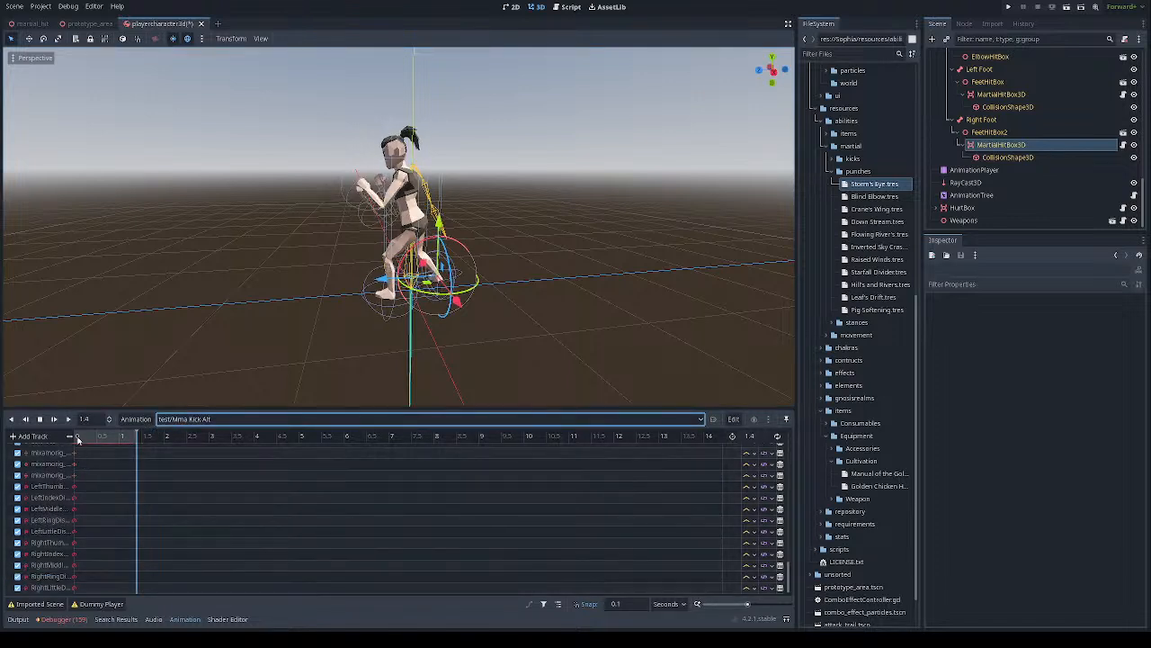
{"action": "mouse_move", "coordinate": [79, 439]}
{"action": "left_mouse_down"}
{"action": "mouse_move", "coordinate": [105, 442]}
{"action": "mouse_move", "coordinate": [81, 441]}
{"action": "mouse_move", "coordinate": [96, 441]}
{"action": "left_mouse_up"}
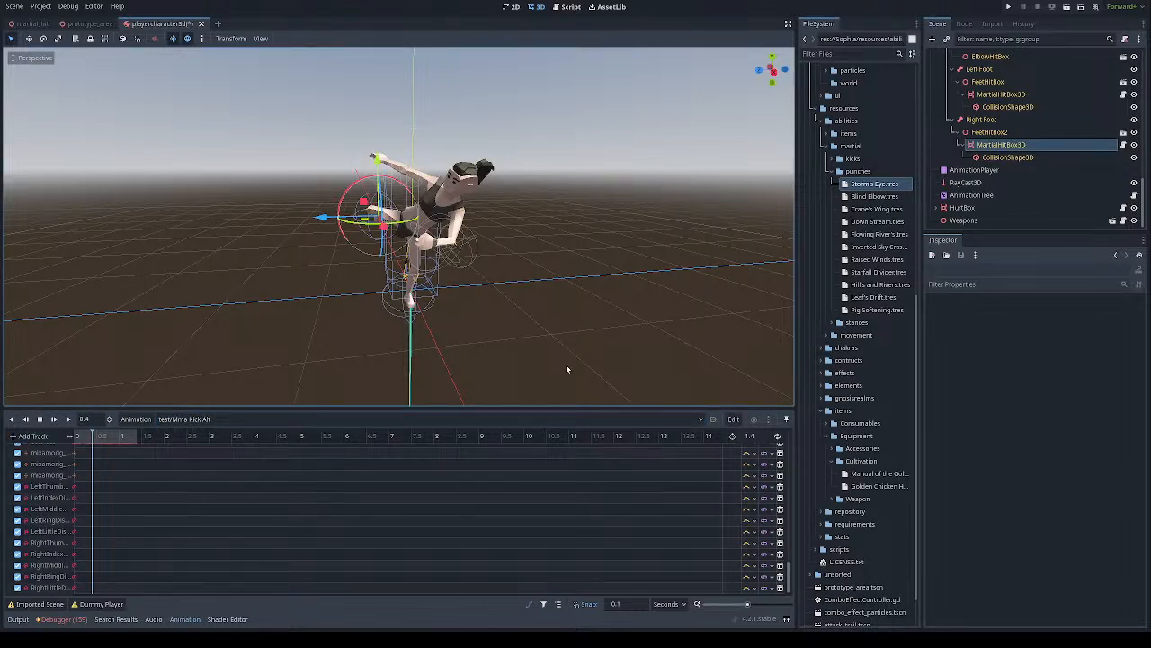
{"action": "scroll", "coordinate": [103, 524], "scroll_direction": "down", "scroll_amount": 3}
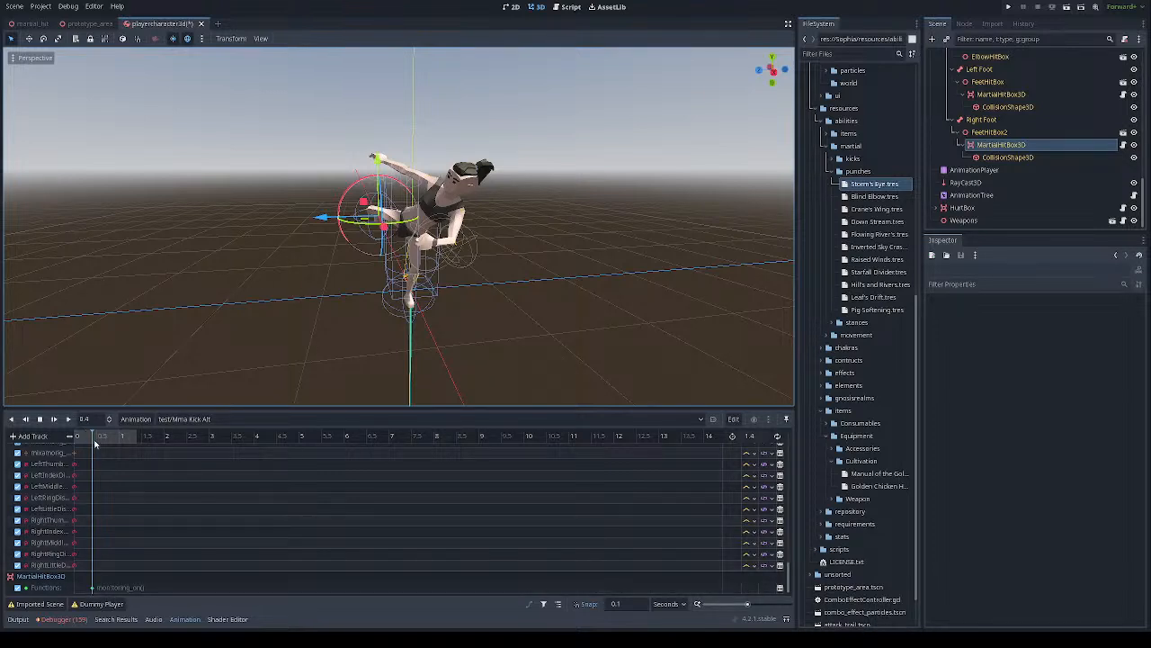
{"action": "left_click_drag", "start_coordinate": [94, 442], "coordinate": [106, 442]}
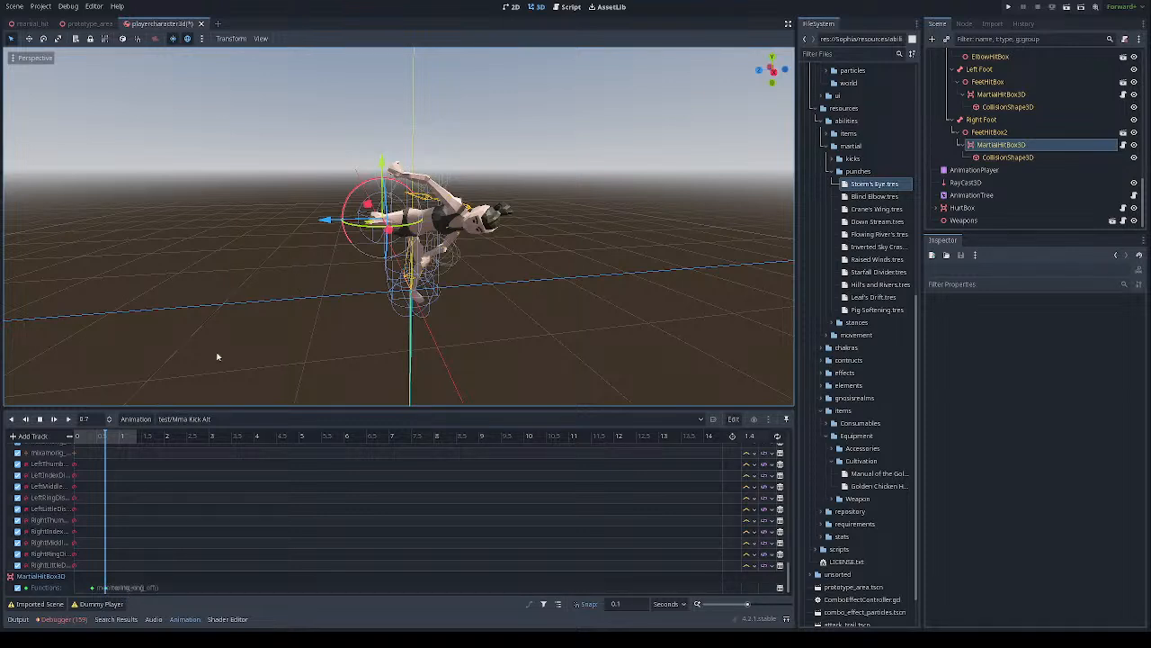
In test/Mma Kick Alt2, add a right-foot MartialHitBox3D method call track with monitoring_on() at 0.9 s and monitoring_off() at 1.1 s
{"action": "left_click", "coordinate": [185, 419]}
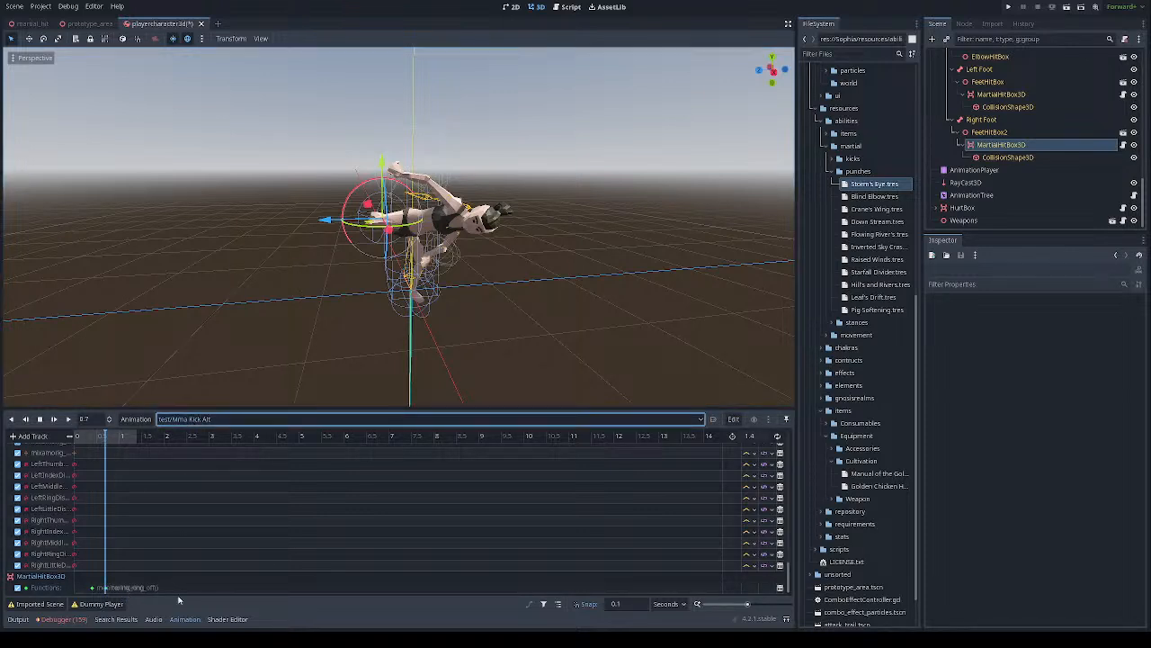
{"action": "key", "text": "Down"}
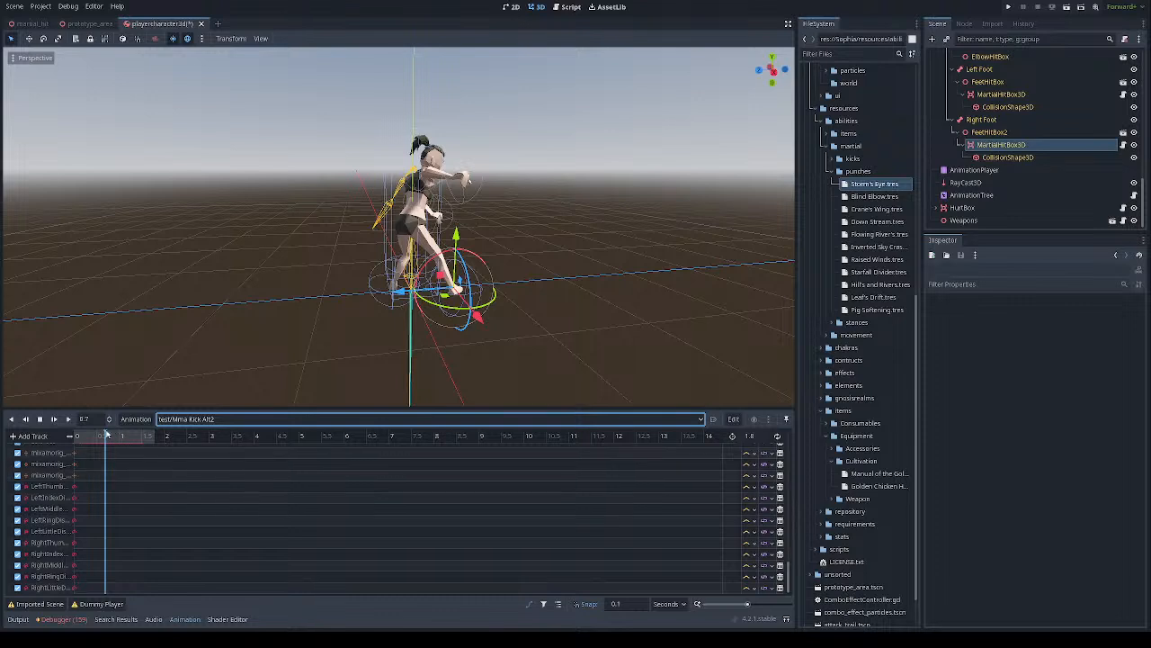
{"action": "left_click", "coordinate": [101, 438]}
{"action": "mouse_move", "coordinate": [101, 438]}
{"action": "left_mouse_down"}
{"action": "mouse_move", "coordinate": [81, 439]}
{"action": "mouse_move", "coordinate": [114, 444]}
{"action": "left_mouse_up"}
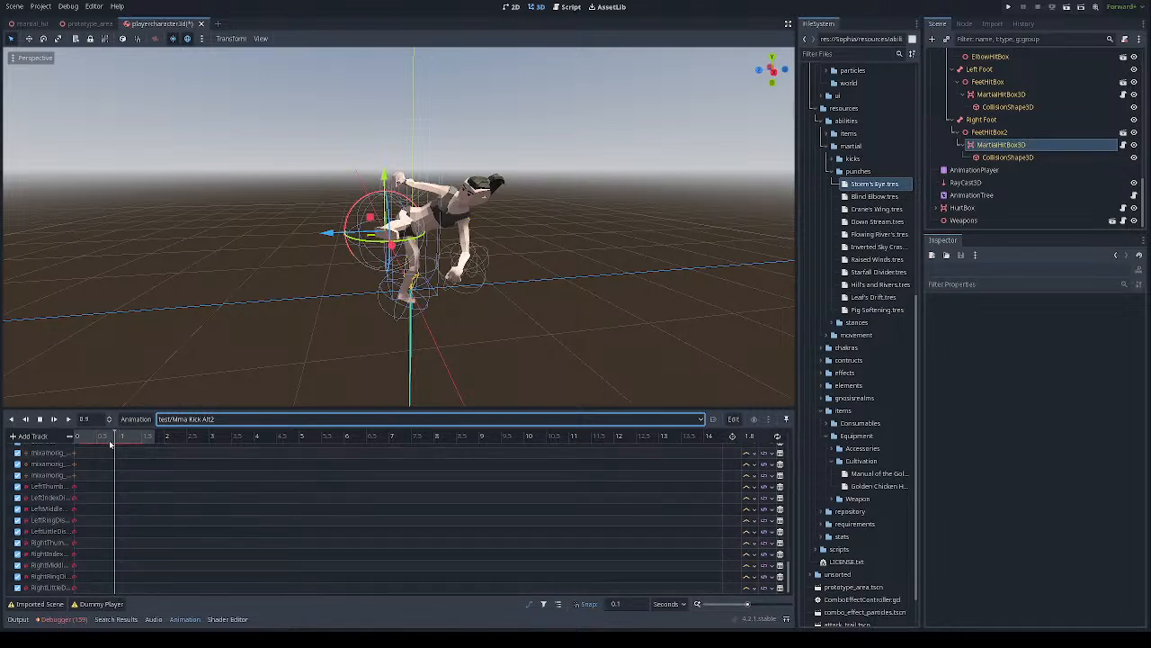
{"action": "left_click_drag", "start_coordinate": [116, 438], "coordinate": [116, 438]}
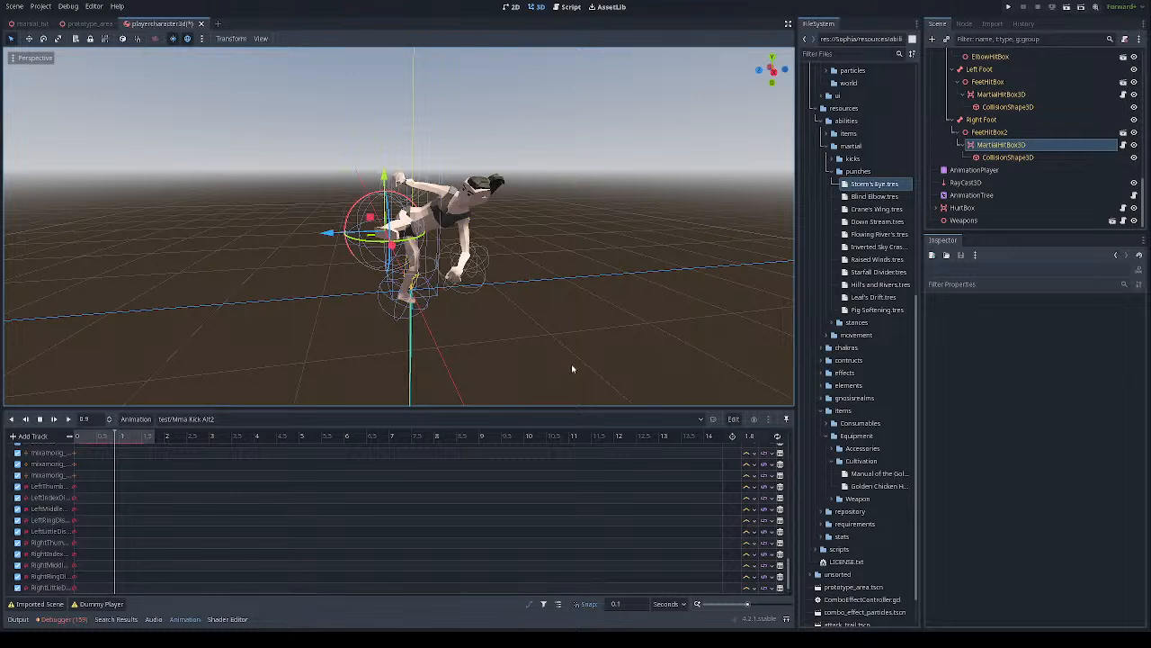
{"action": "scroll", "coordinate": [115, 591], "scroll_direction": "down", "scroll_amount": 1}
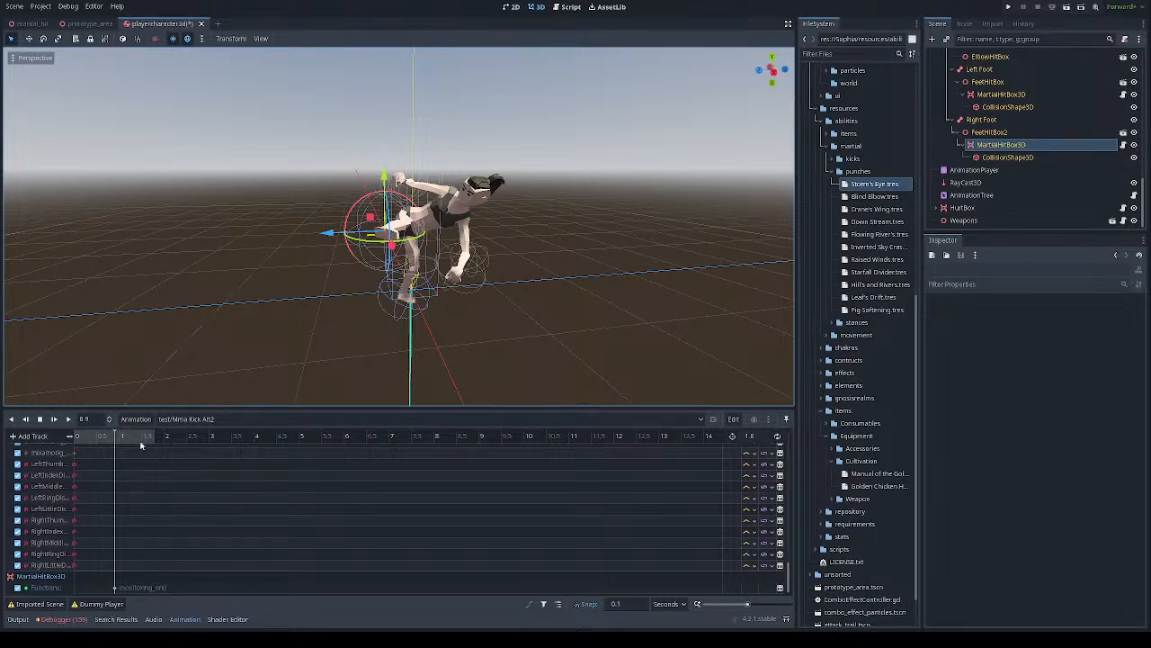
{"action": "left_click_drag", "start_coordinate": [118, 439], "coordinate": [125, 438]}
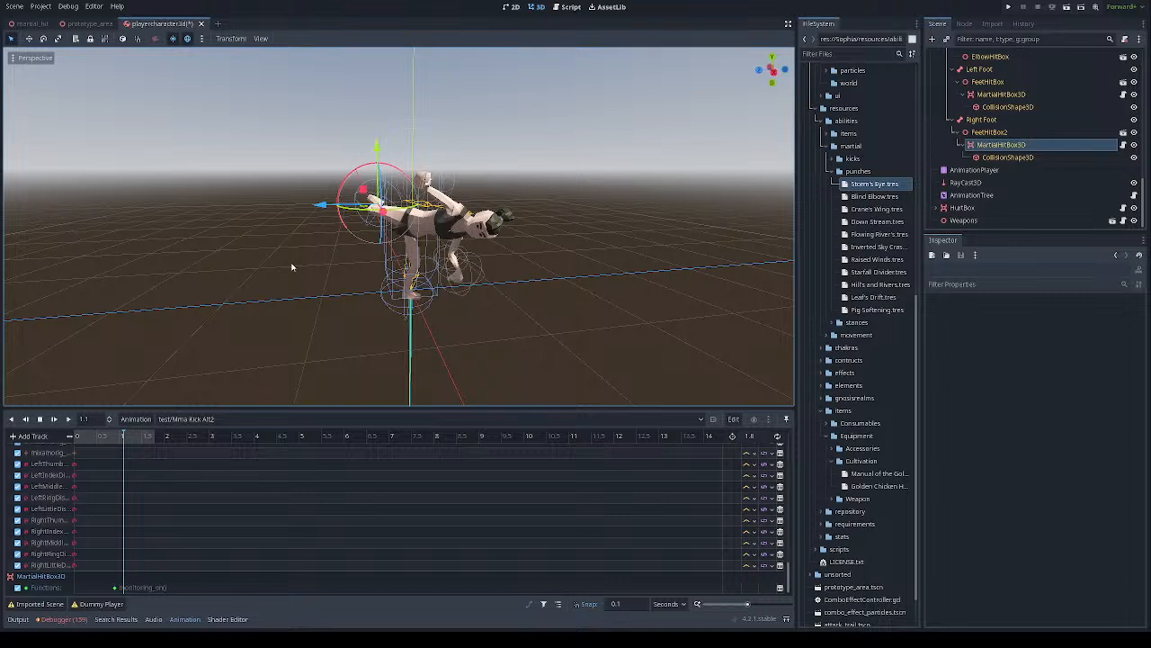
{"action": "left_click_drag", "start_coordinate": [127, 439], "coordinate": [147, 440]}
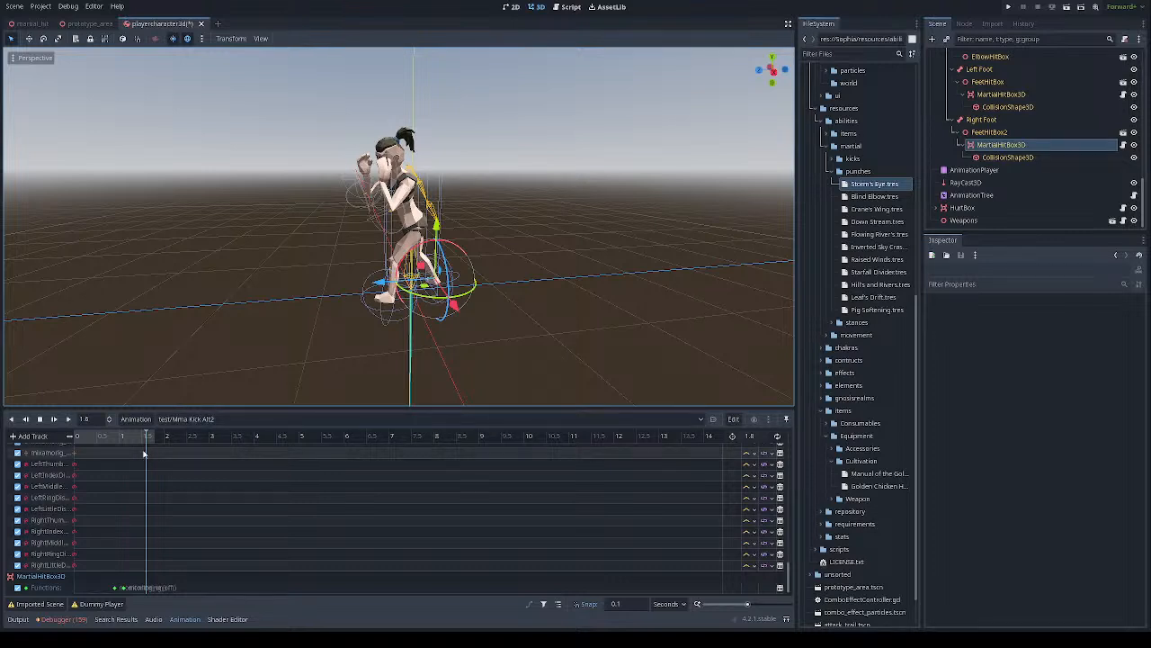
In test/Mma KickAlt3, add a left-foot MartialHitBox3D method call track with monitoring_on() at 0.5 s and monitoring_off() at 0.8 s
{"action": "left_click", "coordinate": [210, 420]}
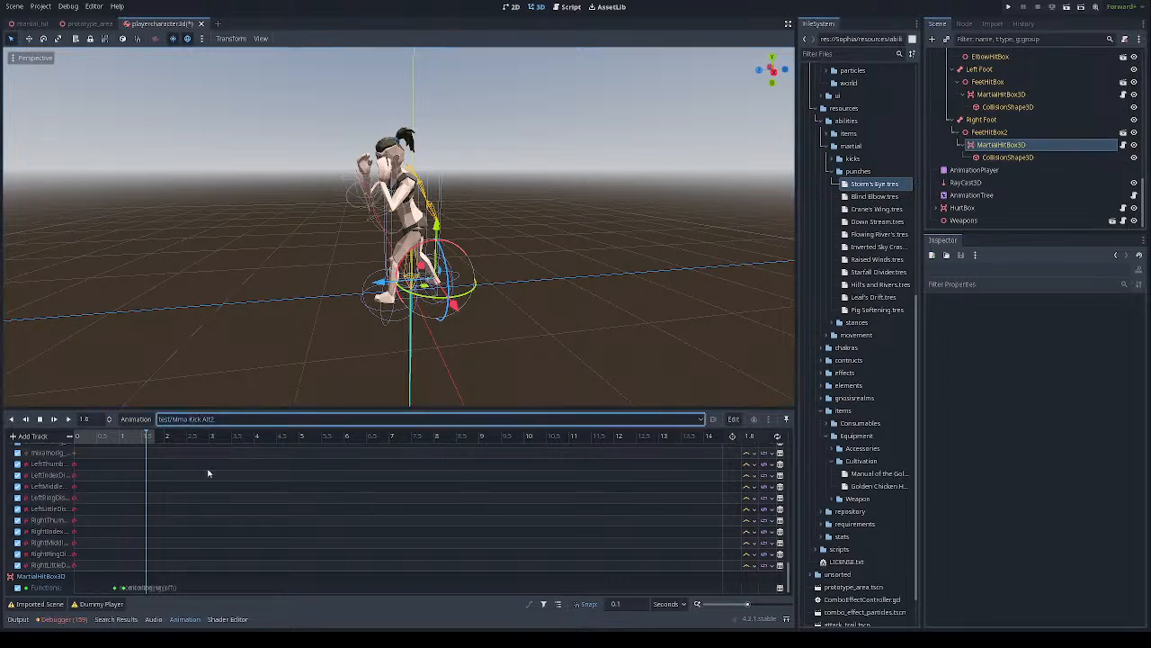
{"action": "left_click", "coordinate": [192, 609]}
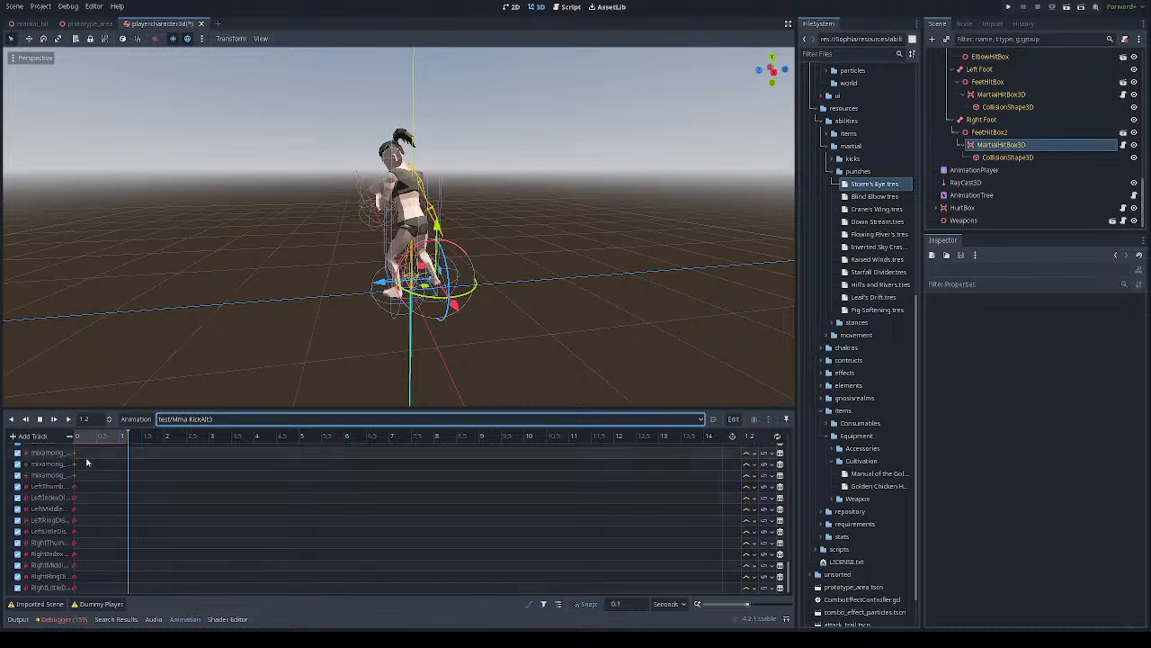
{"action": "mouse_move", "coordinate": [109, 440]}
{"action": "left_mouse_down"}
{"action": "mouse_move", "coordinate": [82, 440]}
{"action": "mouse_move", "coordinate": [111, 445]}
{"action": "mouse_move", "coordinate": [98, 447]}
{"action": "left_mouse_up"}
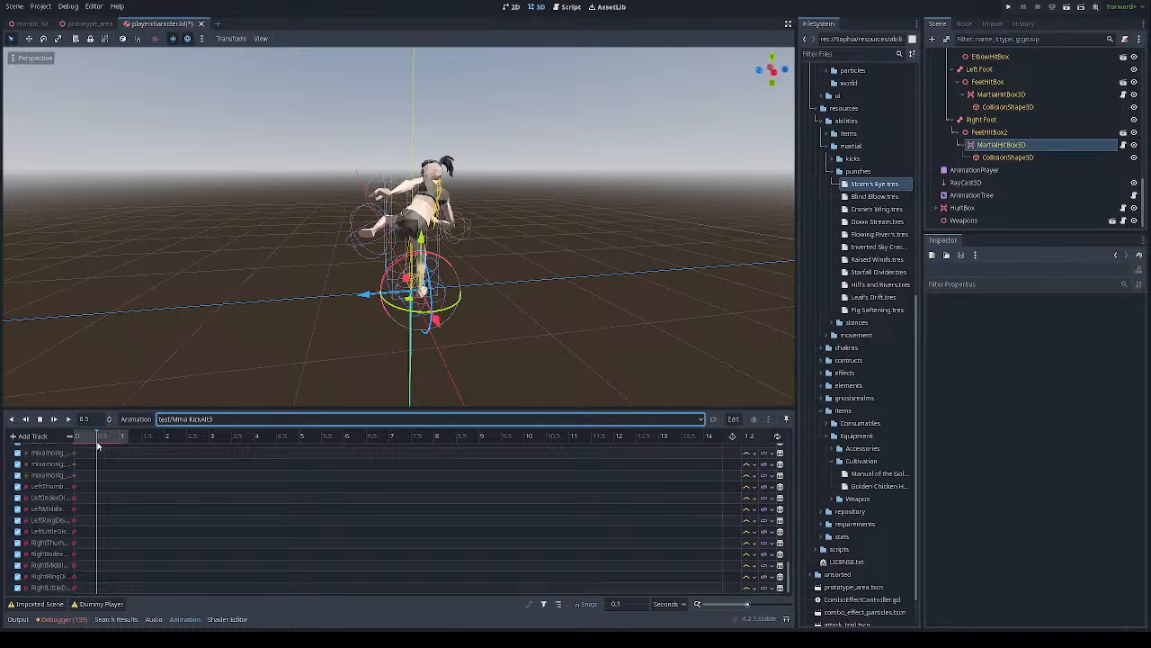
{"action": "mouse_move", "coordinate": [97, 446]}
{"action": "left_mouse_down"}
{"action": "mouse_move", "coordinate": [83, 445]}
{"action": "mouse_move", "coordinate": [97, 445]}
{"action": "left_mouse_up"}
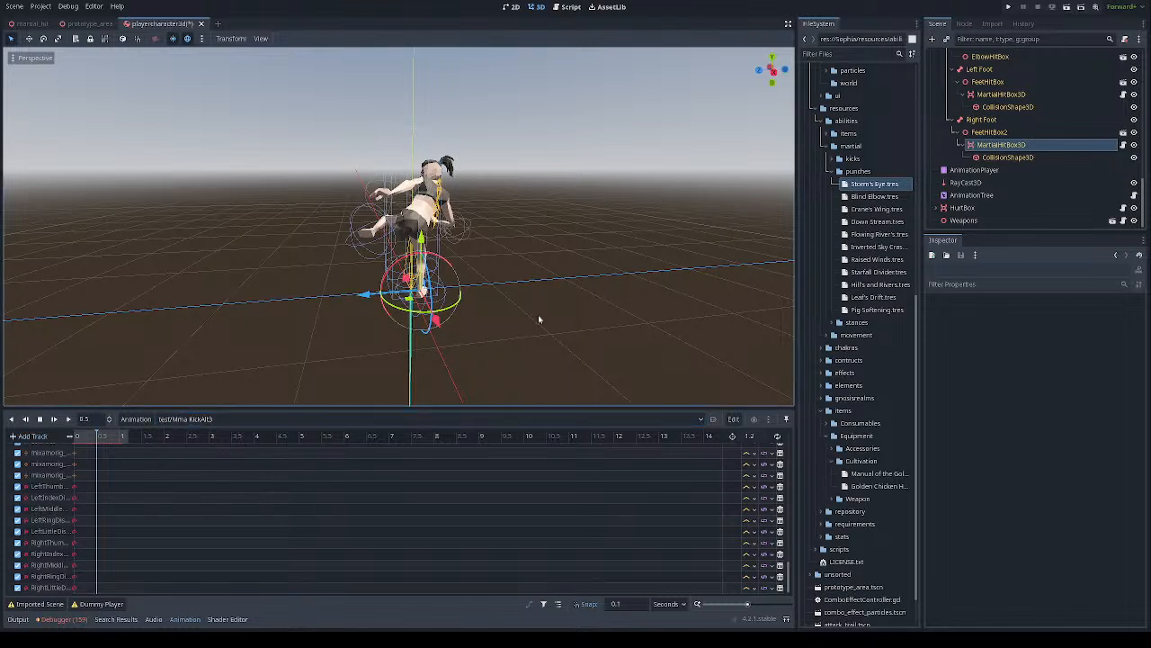
{"action": "scroll", "coordinate": [54, 540], "scroll_direction": "down", "scroll_amount": 3}
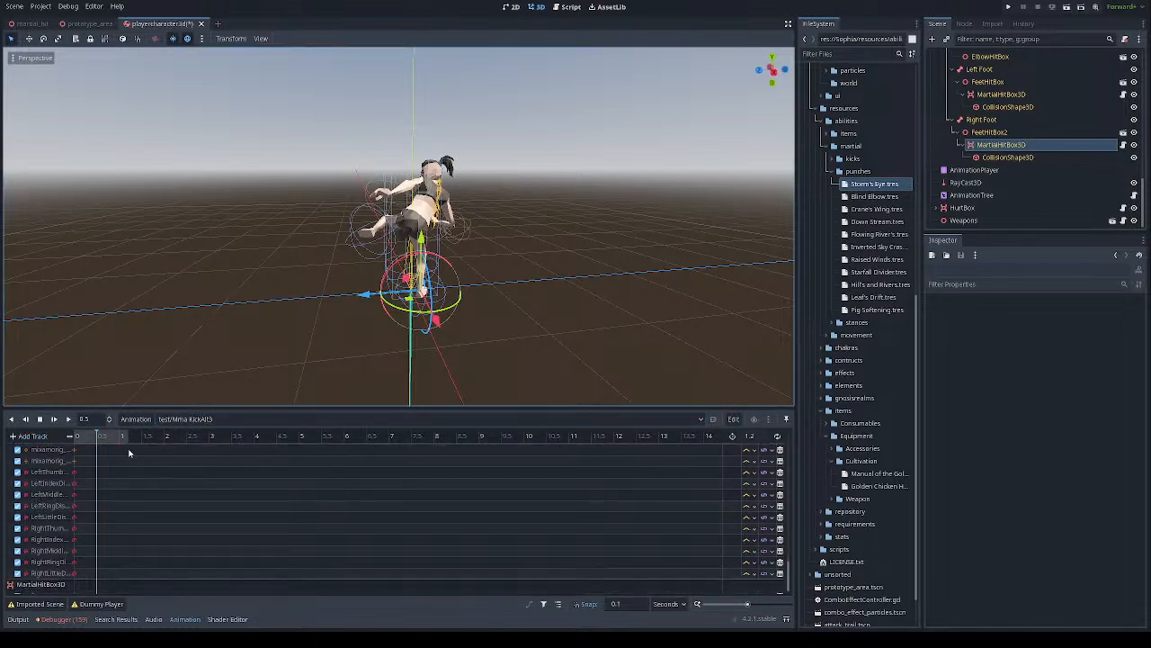
{"action": "left_click", "coordinate": [43, 576]}
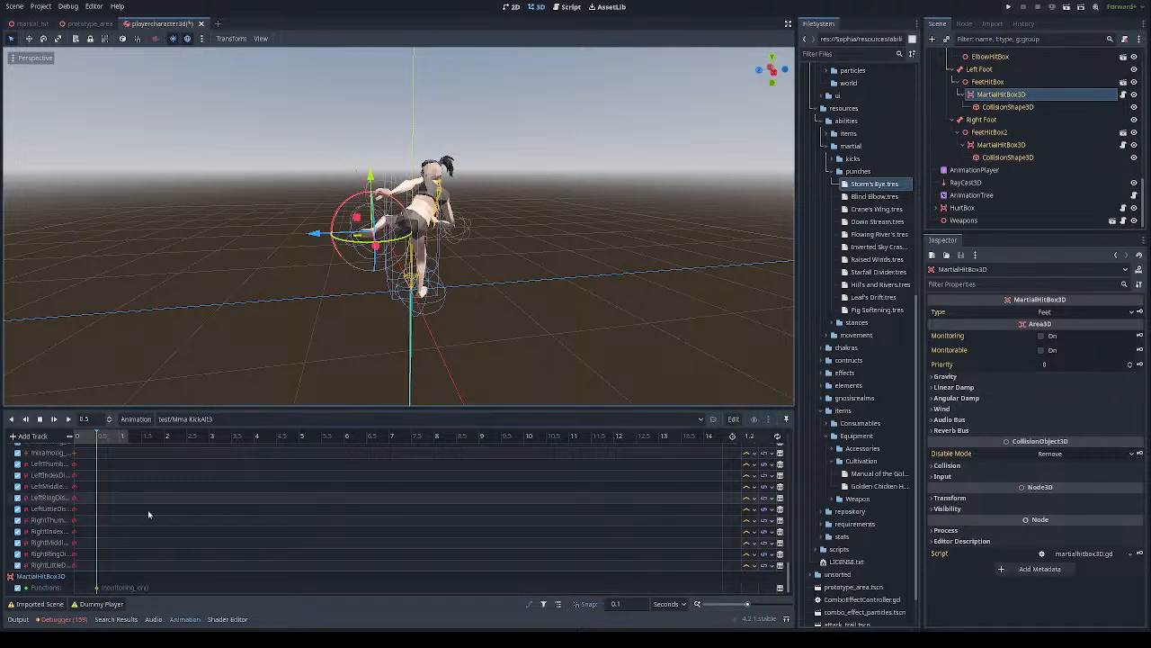
{"action": "left_click_drag", "start_coordinate": [99, 438], "coordinate": [109, 441]}
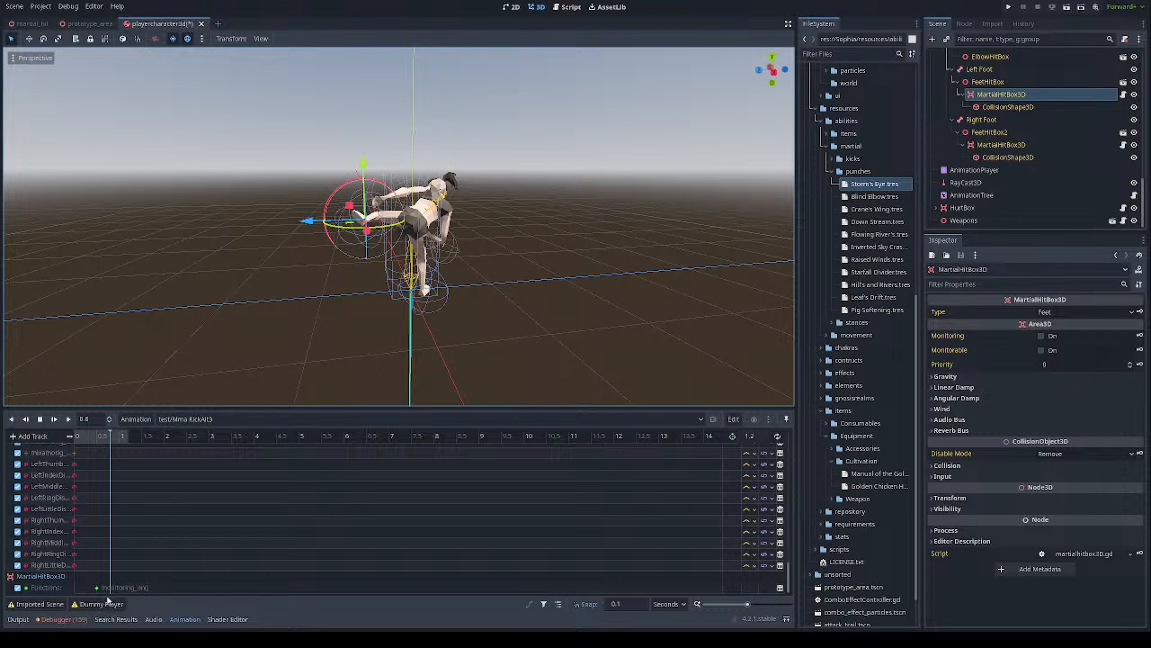
{"action": "double_click", "coordinate": [288, 260]}
{"action": "left_click_drag", "start_coordinate": [111, 438], "coordinate": [115, 438]}
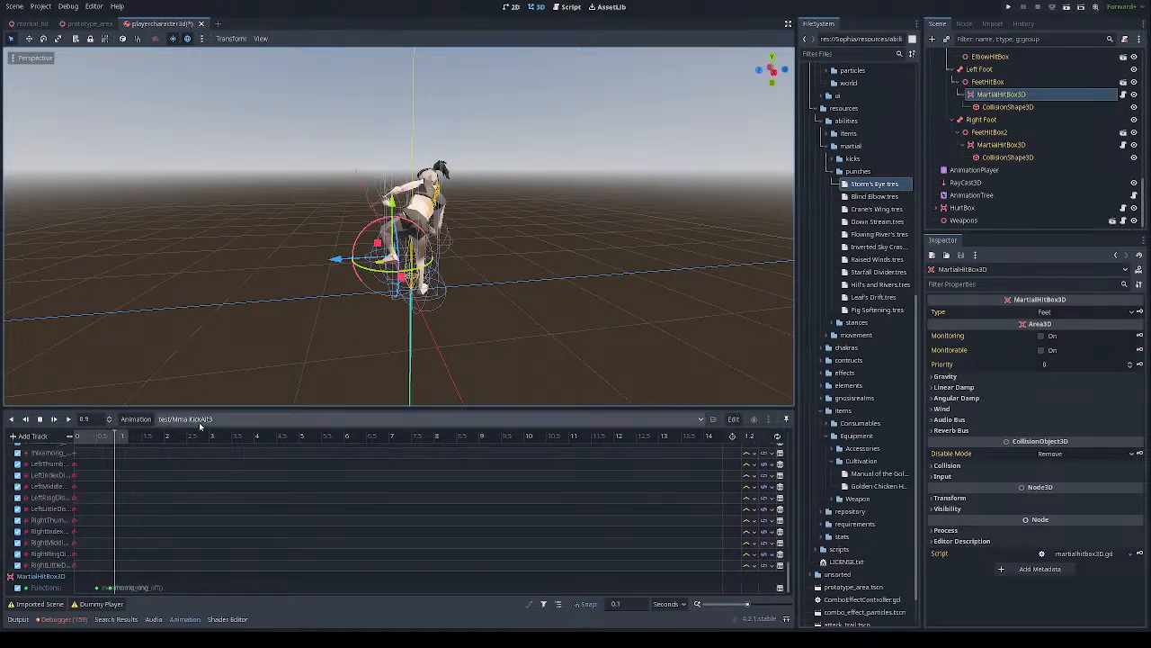
In test/Spin Flip Kick, add method call tracks for both feet's MartialHitBox3D nodes and key monitoring_on() at 1.8 s on each
{"action": "left_click", "coordinate": [205, 628]}
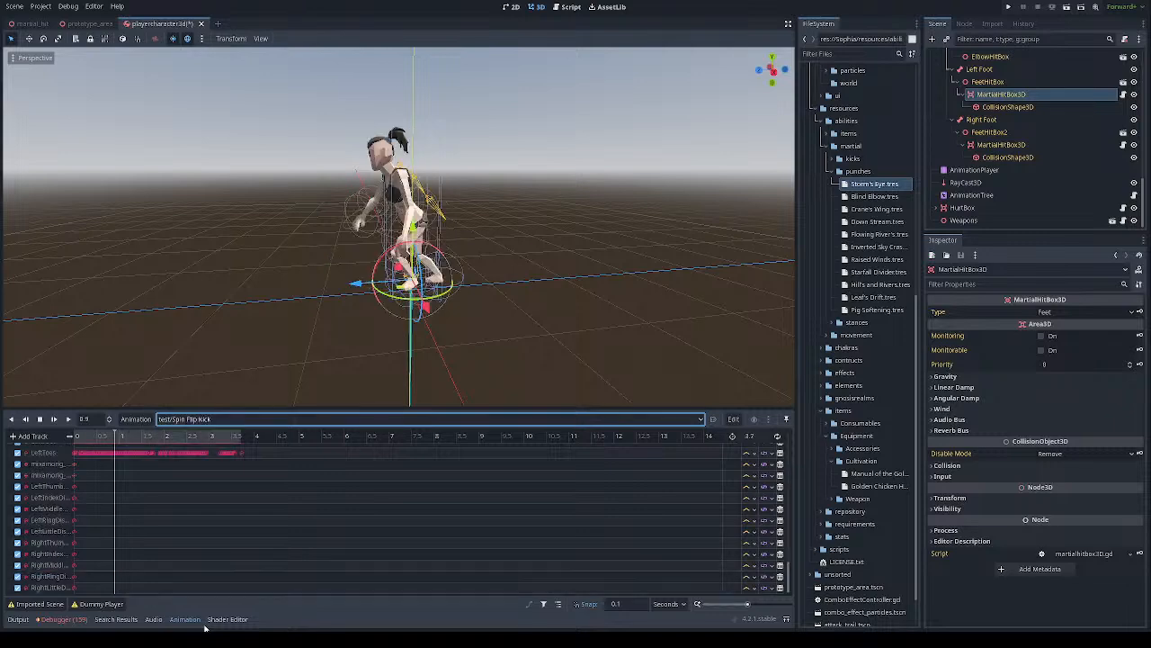
{"action": "left_click", "coordinate": [84, 438]}
{"action": "left_click_drag", "start_coordinate": [84, 438], "coordinate": [187, 453]}
{"action": "mouse_move", "coordinate": [188, 453]}
{"action": "left_mouse_down"}
{"action": "mouse_move", "coordinate": [146, 447]}
{"action": "mouse_move", "coordinate": [175, 442]}
{"action": "left_mouse_up"}
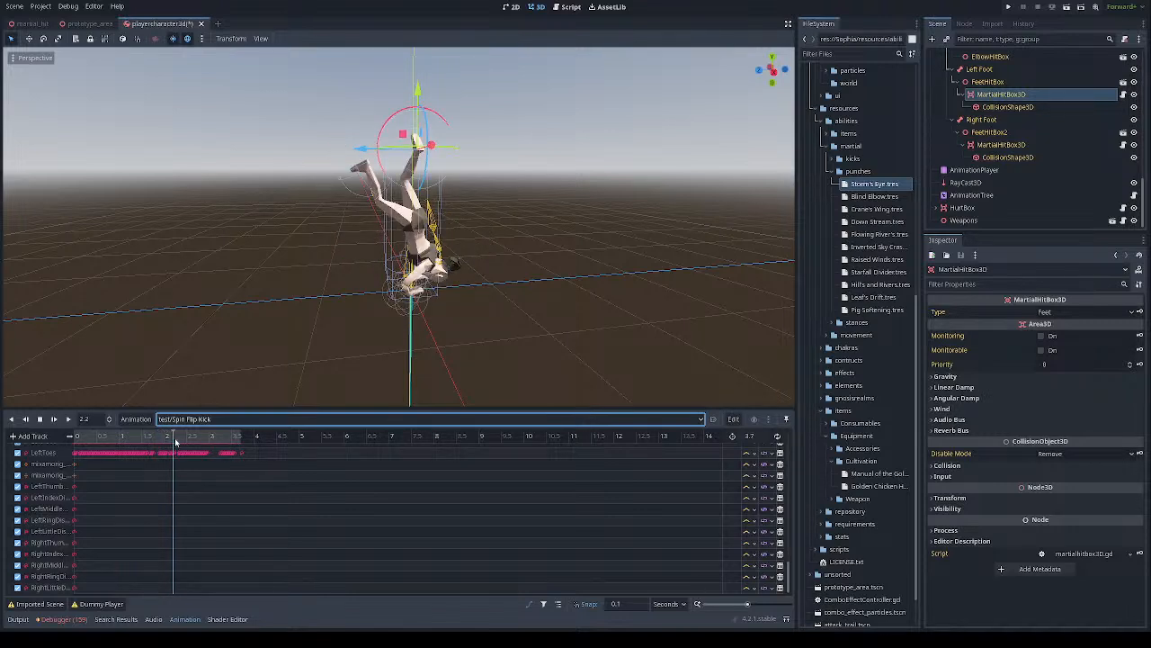
{"action": "mouse_move", "coordinate": [176, 442]}
{"action": "left_mouse_down"}
{"action": "mouse_move", "coordinate": [143, 441]}
{"action": "mouse_move", "coordinate": [171, 442]}
{"action": "mouse_move", "coordinate": [154, 441]}
{"action": "left_mouse_up"}
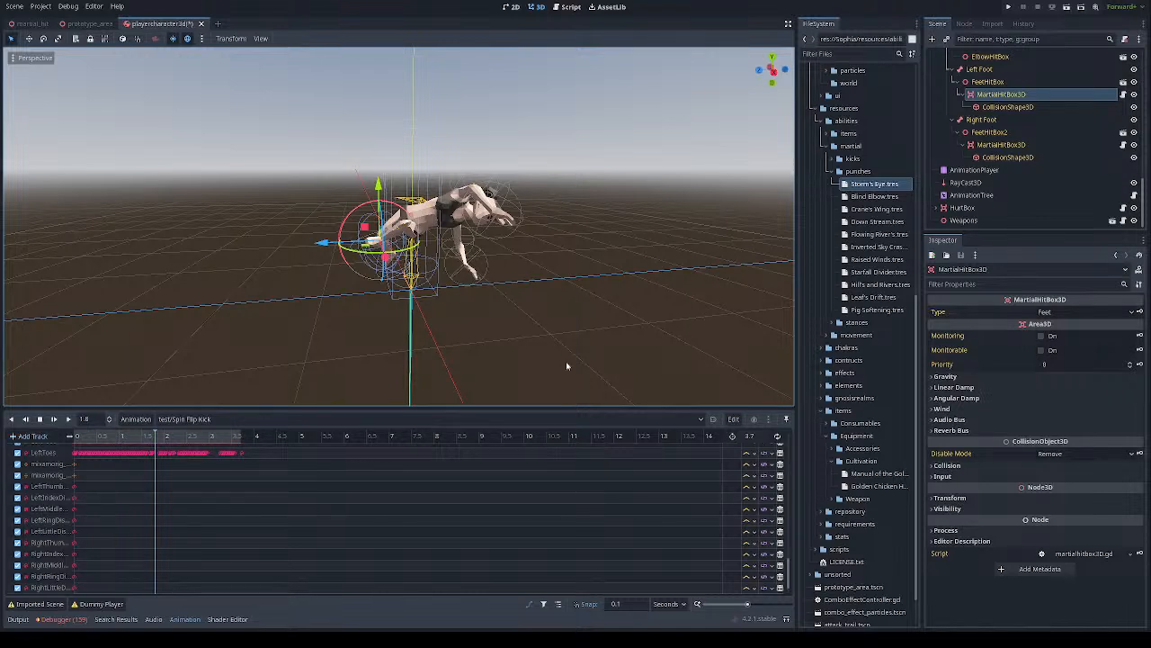
{"action": "scroll", "coordinate": [209, 516], "scroll_direction": "down", "scroll_amount": 2}
{"action": "left_click", "coordinate": [137, 566]}
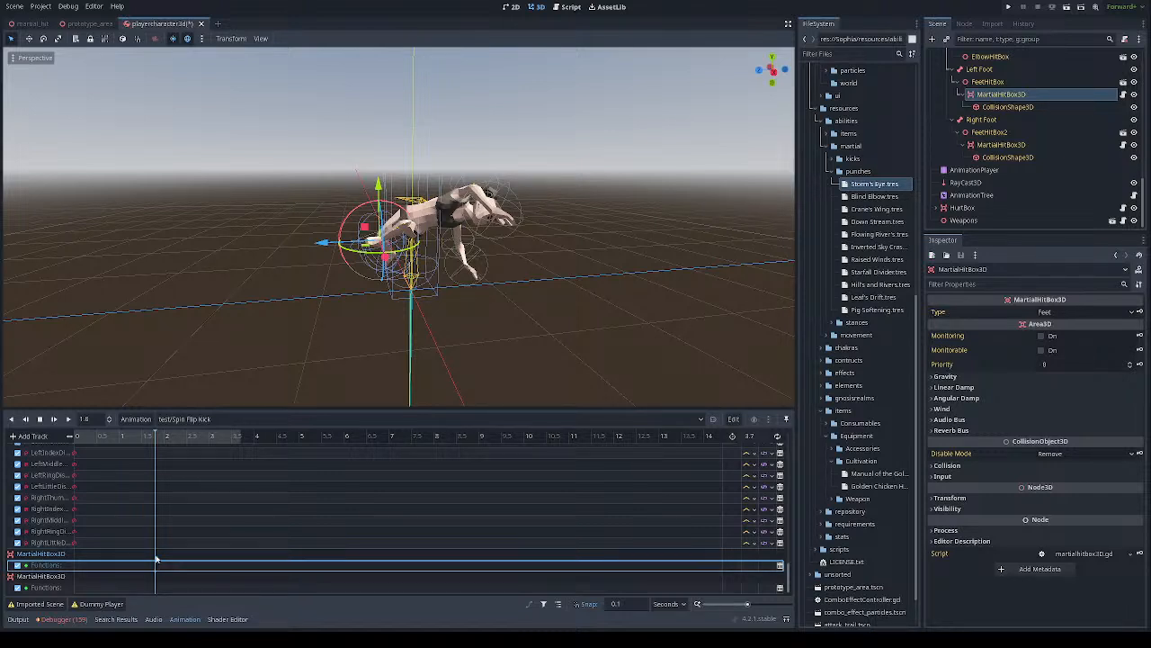
{"action": "mouse_move", "coordinate": [147, 442]}
{"action": "left_mouse_down"}
{"action": "mouse_move", "coordinate": [168, 442]}
{"action": "mouse_move", "coordinate": [157, 442]}
{"action": "left_mouse_up"}
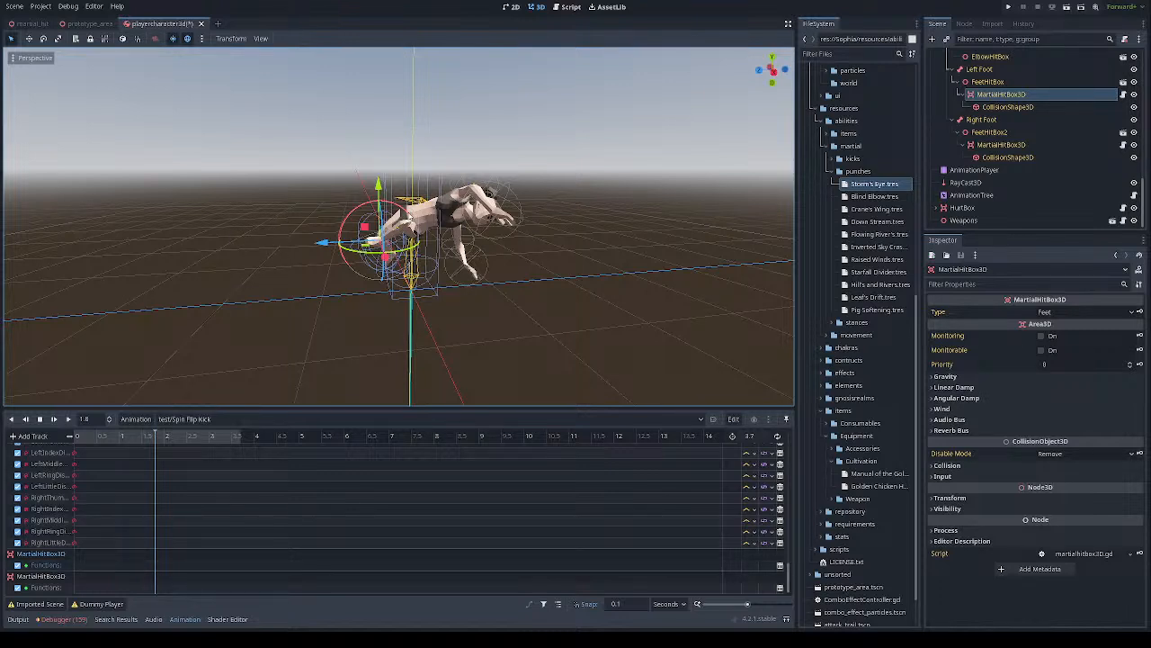
{"action": "left_click", "coordinate": [156, 588]}
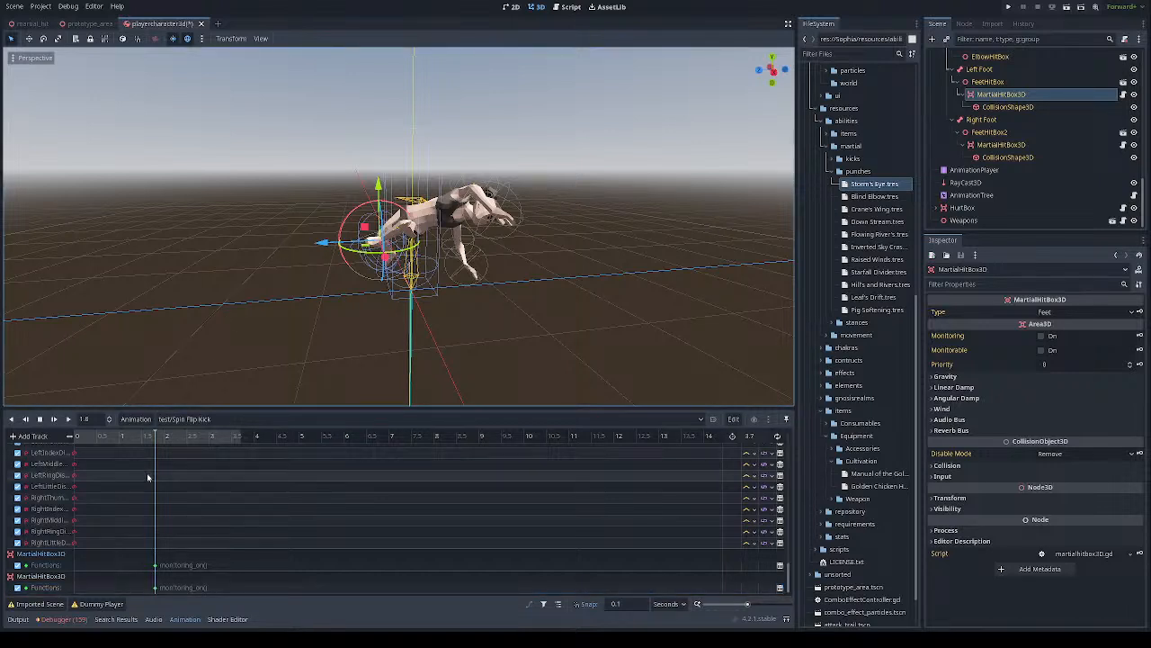
Key monitoring_off() at 2.2 s on both foot hitbox tracks, replacing the mistaken monitoring_on() key on the first track
{"action": "left_click_drag", "start_coordinate": [157, 440], "coordinate": [176, 444]}
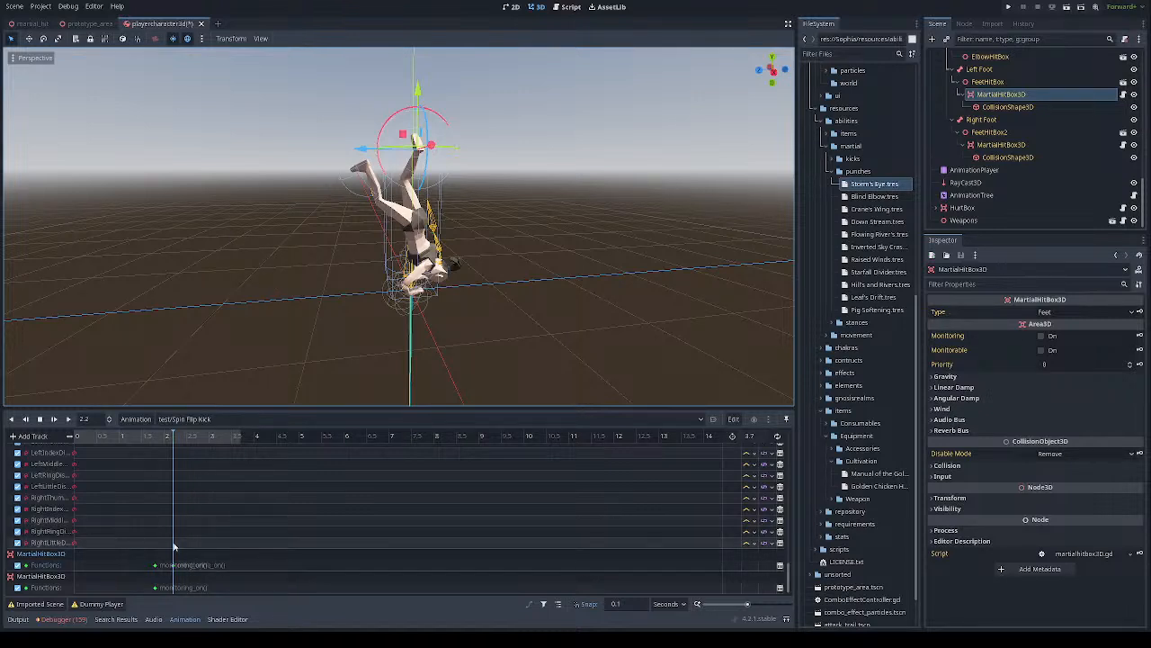
{"action": "left_click", "coordinate": [175, 588]}
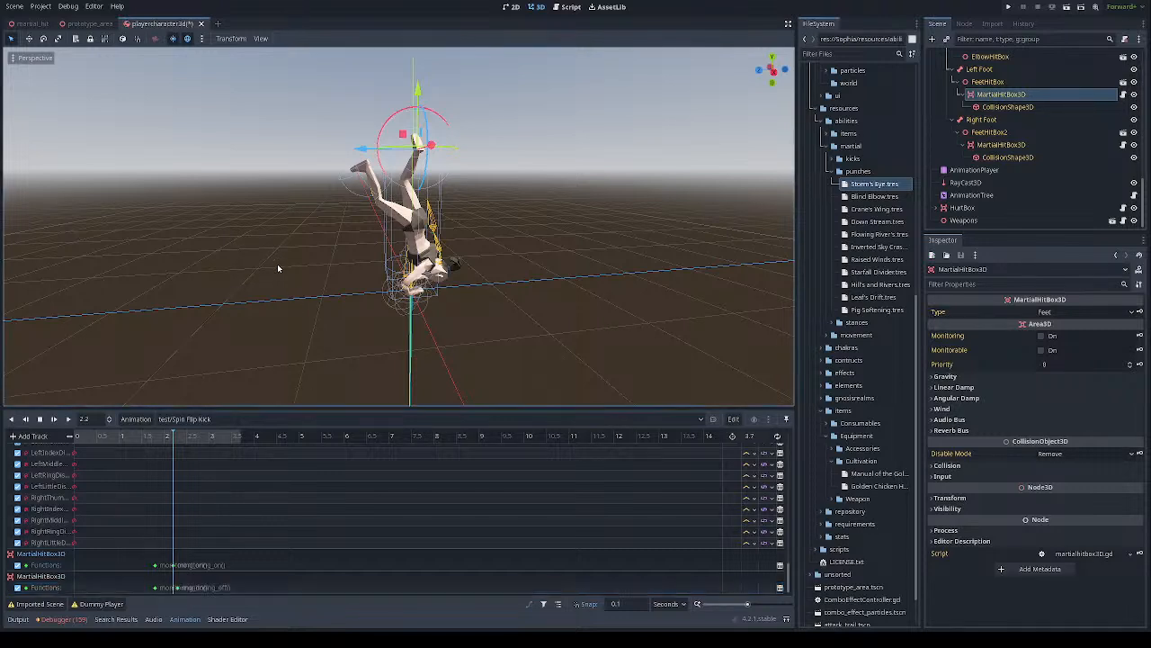
{"action": "left_click", "coordinate": [207, 568]}
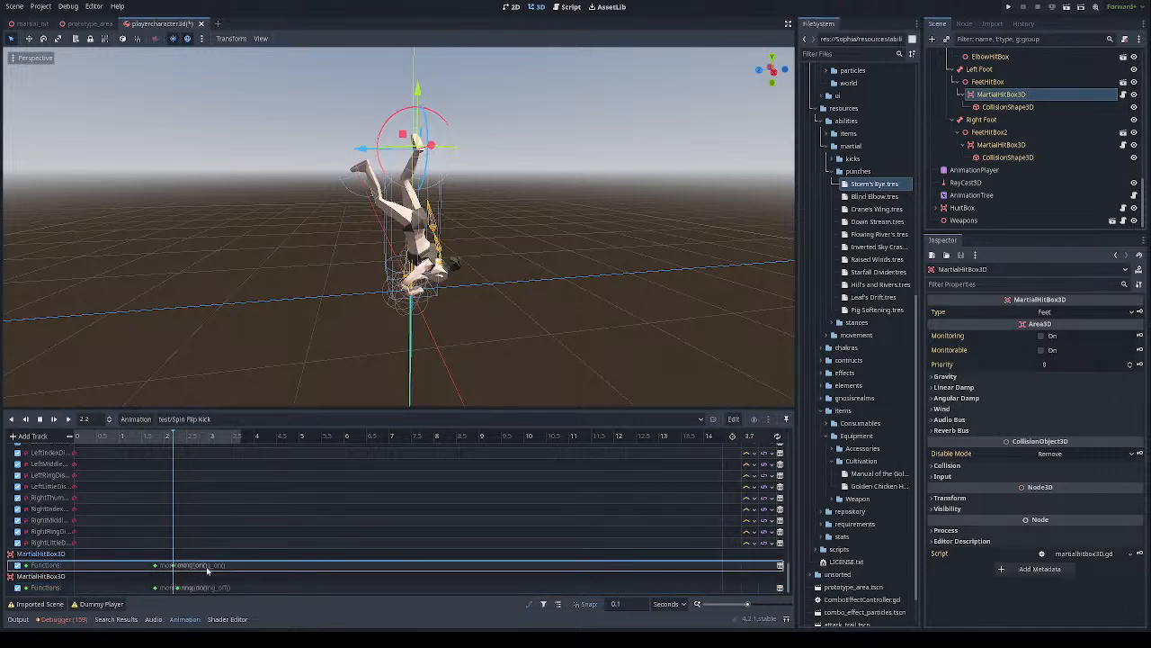
{"action": "left_click", "coordinate": [212, 564]}
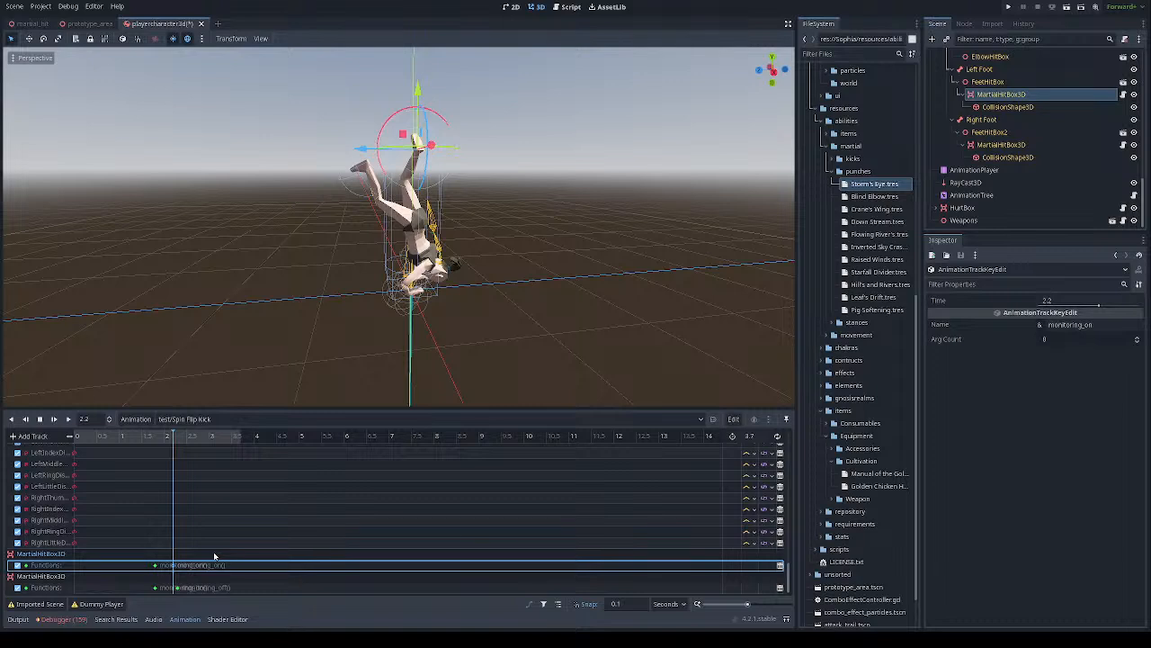
{"action": "left_click", "coordinate": [214, 551]}
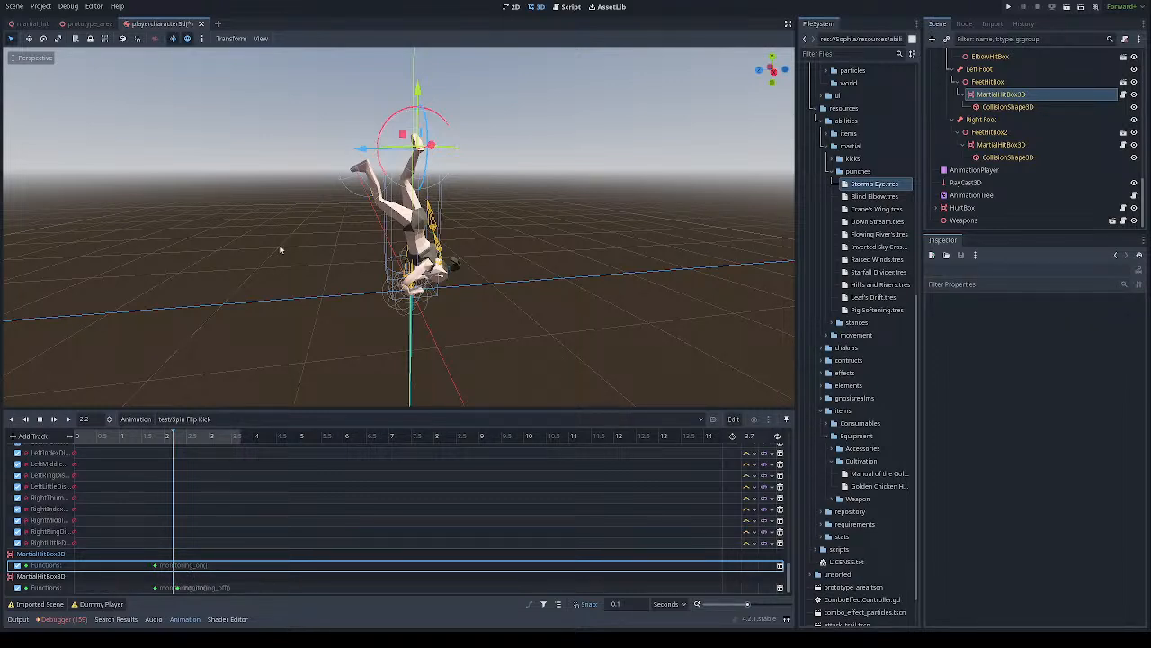
{"action": "key", "text": "ctrl+z"}
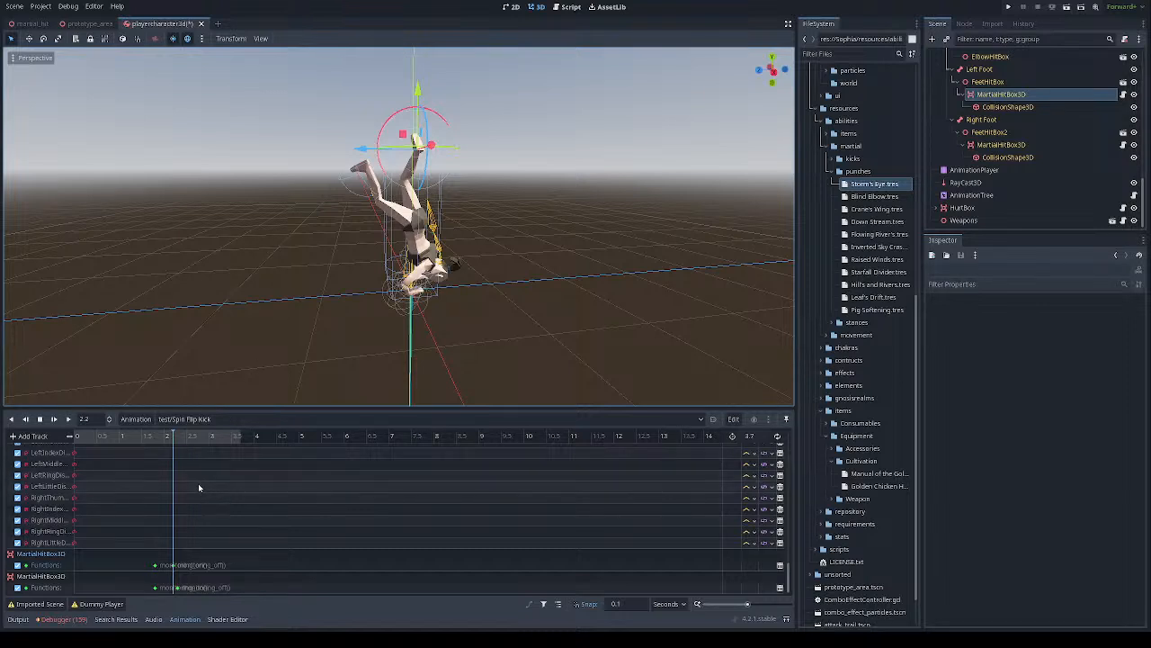
{"action": "left_click", "coordinate": [173, 587]}
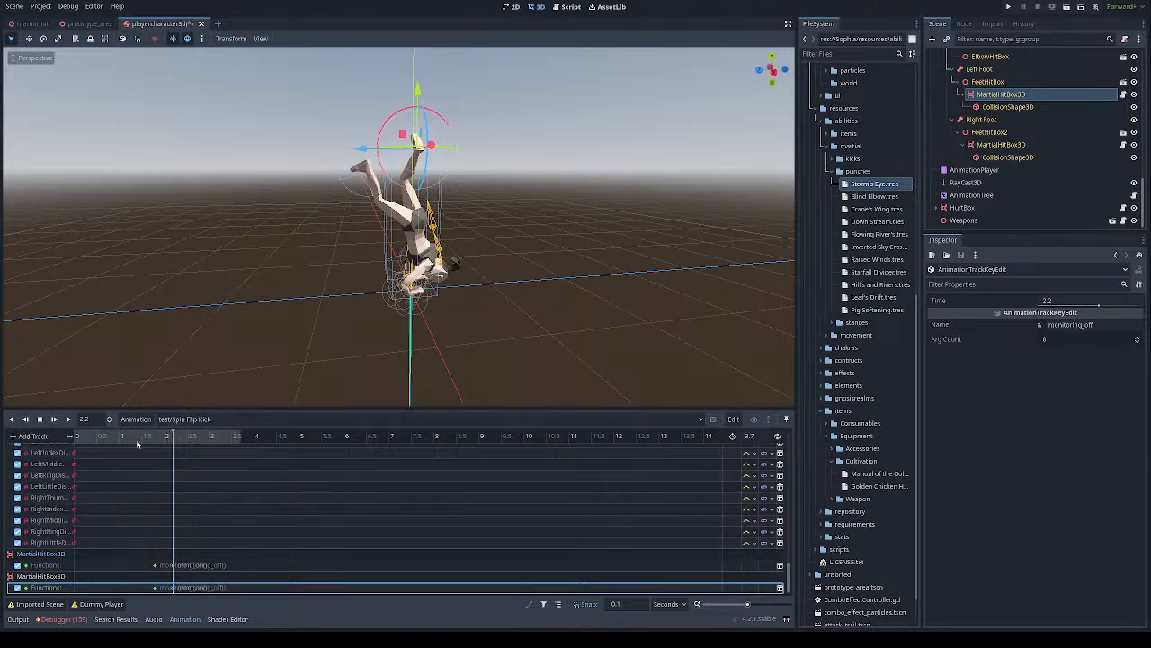
Save the playercharacter3d scene and switch to the prototype_area scene
{"action": "mouse_move", "coordinate": [116, 440]}
{"action": "left_mouse_down"}
{"action": "mouse_move", "coordinate": [98, 441]}
{"action": "mouse_move", "coordinate": [316, 448]}
{"action": "mouse_move", "coordinate": [113, 441]}
{"action": "left_mouse_up"}
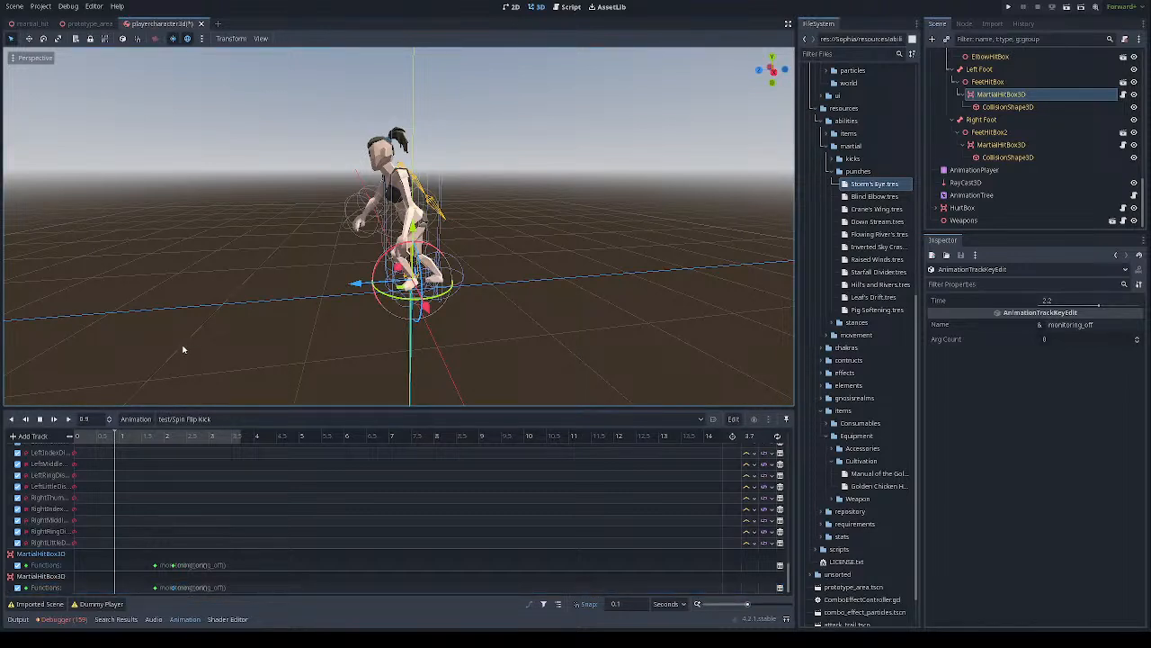
{"action": "key", "text": "ctrl+s"}
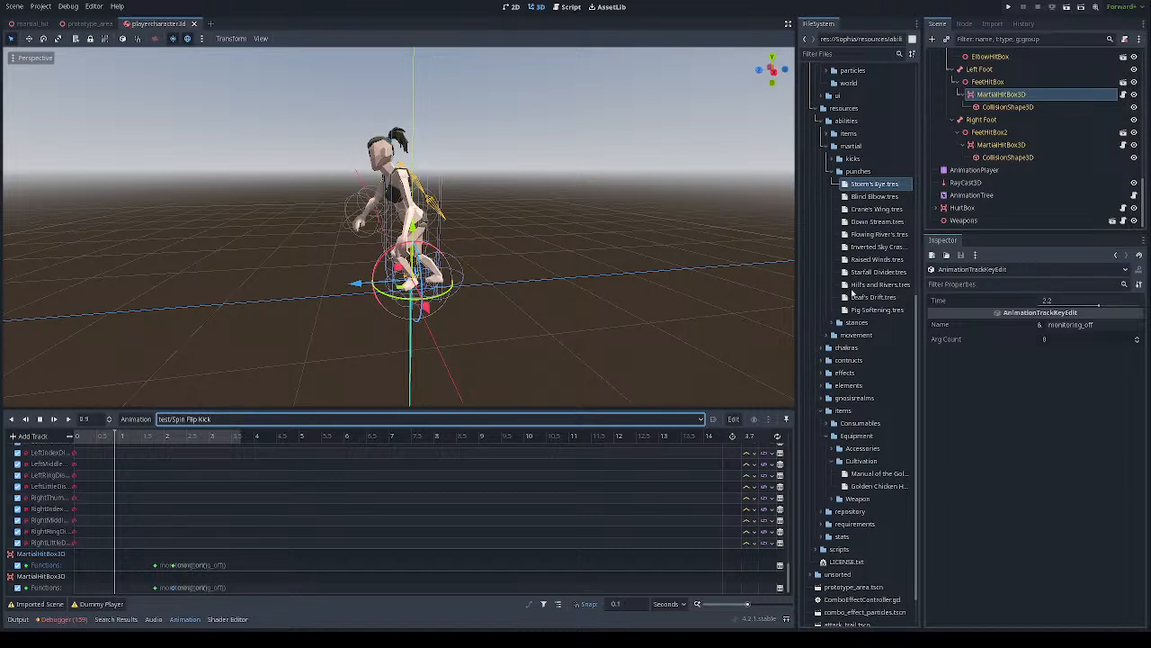
{"action": "key", "text": "ctrl+z"}
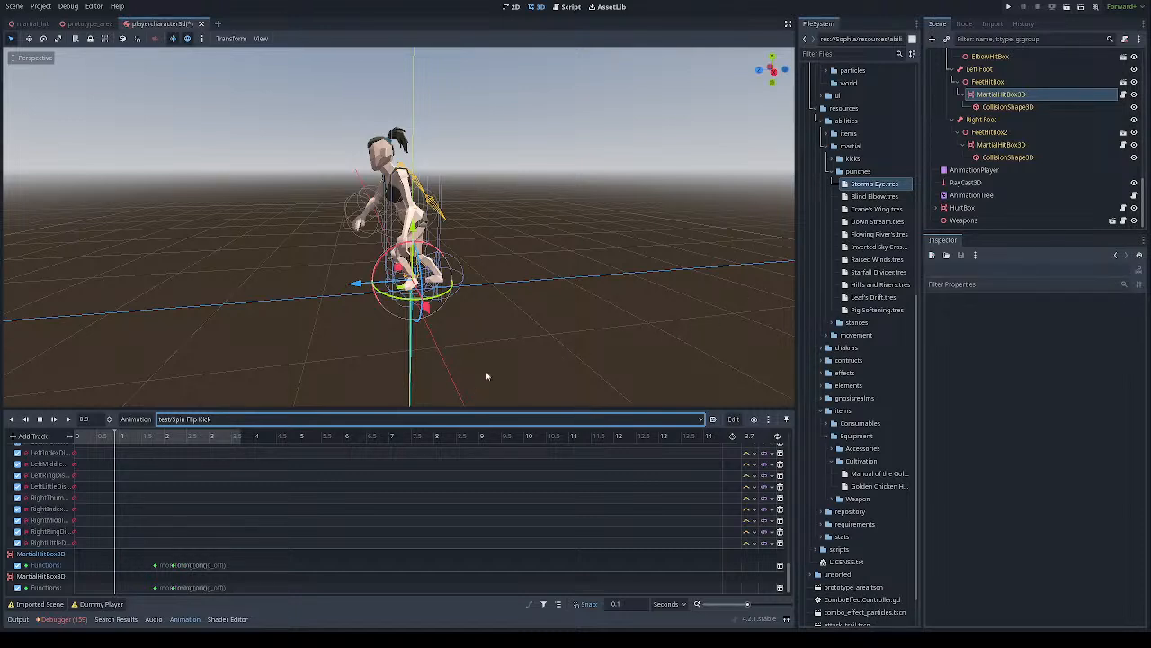
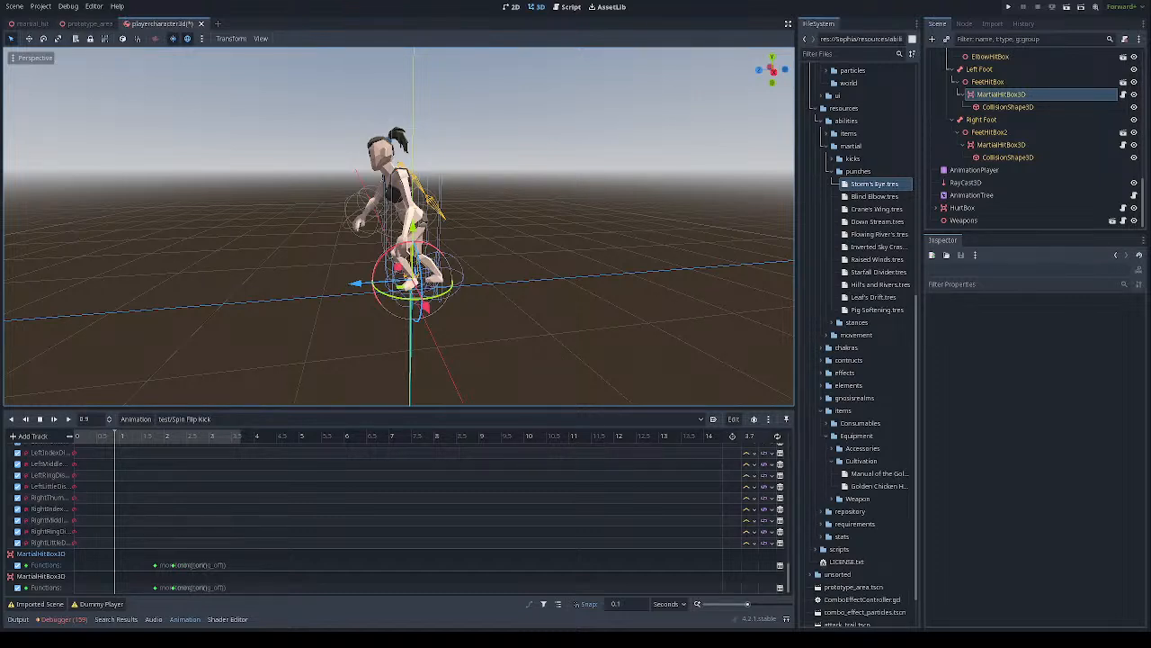
{"action": "left_click", "coordinate": [85, 24]}
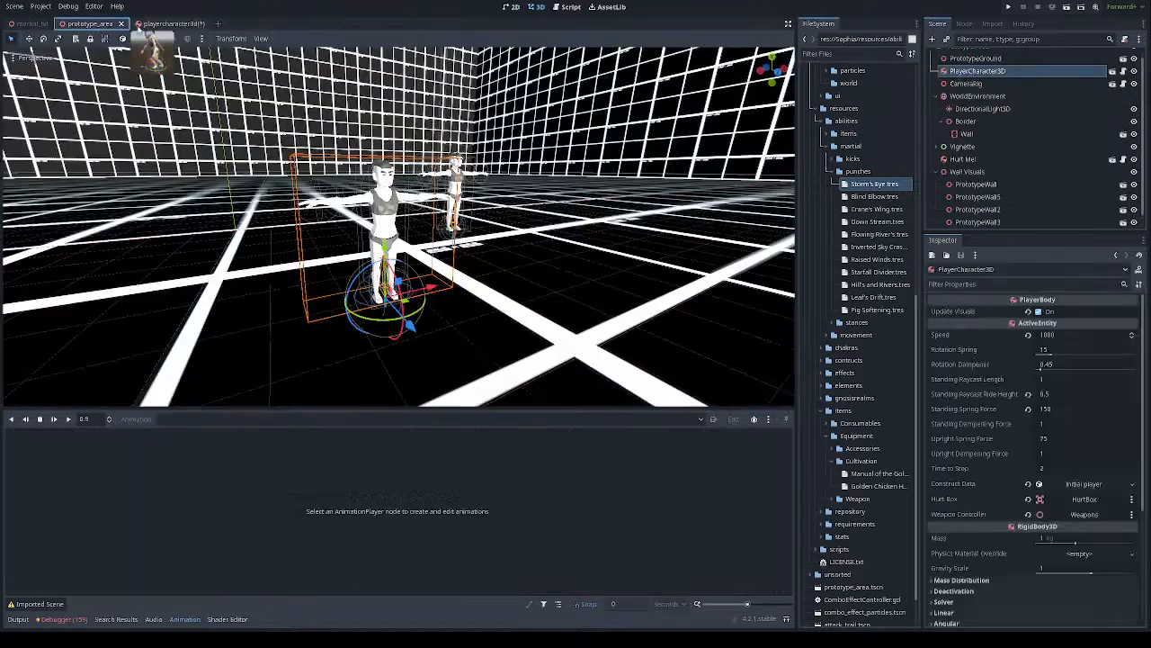
{"action": "left_click", "coordinate": [169, 24]}
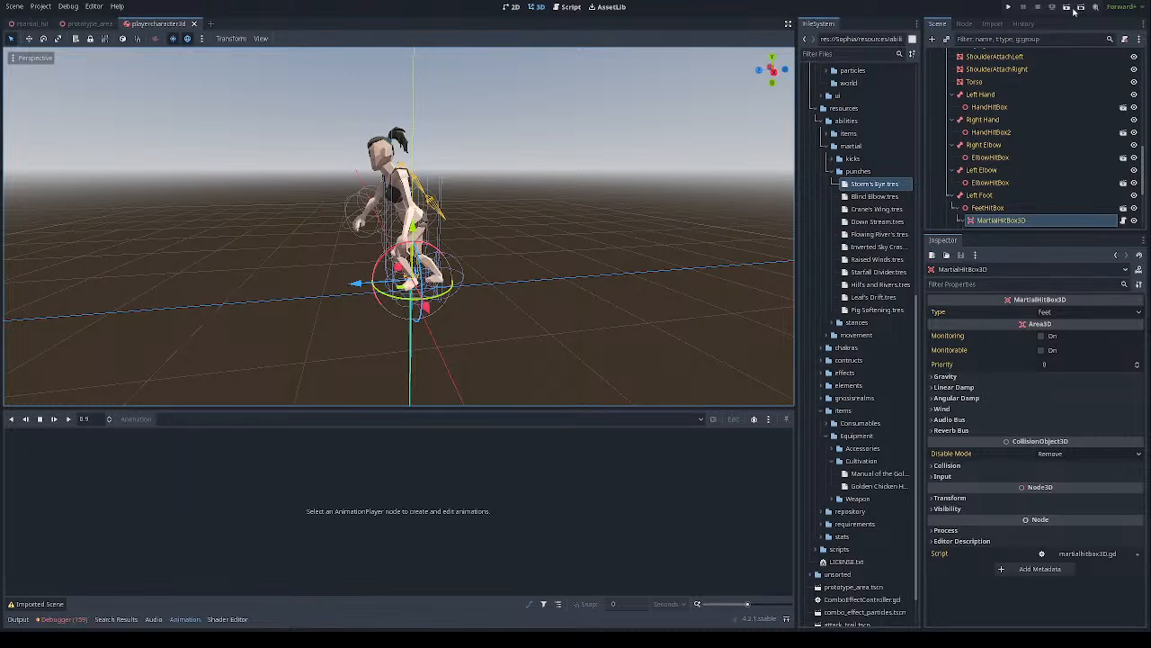
{"action": "left_click", "coordinate": [95, 23]}
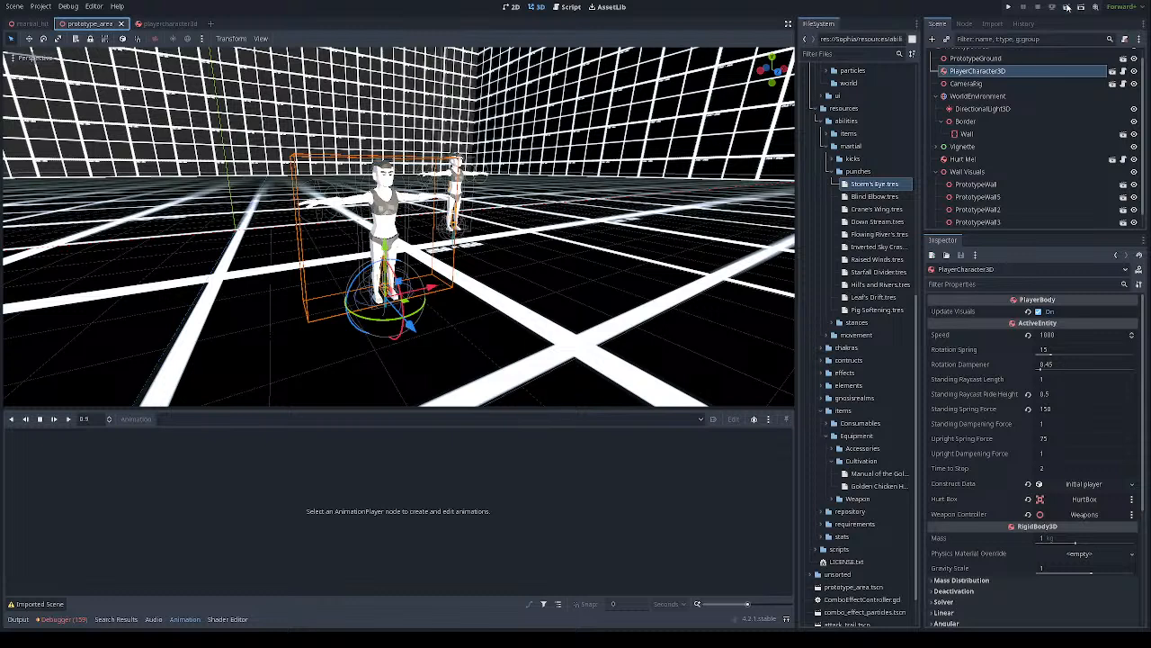
Run the prototype_area scene, move the player character a short way and test a chain of martial attacks
{"action": "key", "text": "F6"}
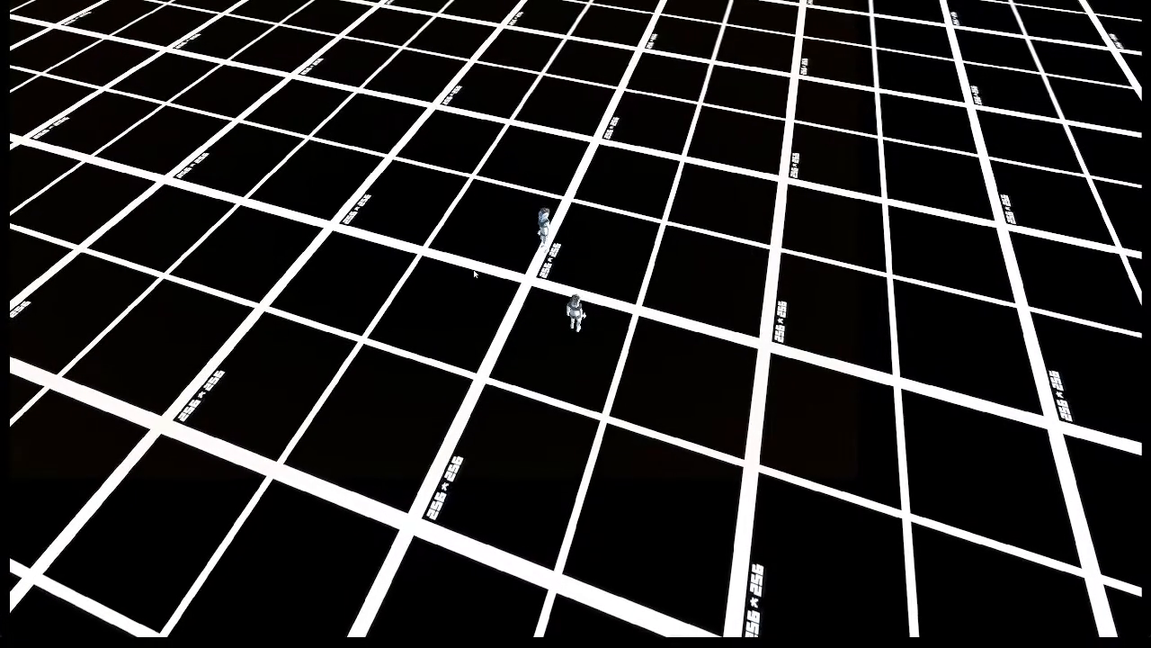
{"action": "key", "text": "s"}
{"action": "key", "text": "d"}
{"action": "left_click", "coordinate": [491, 230]}
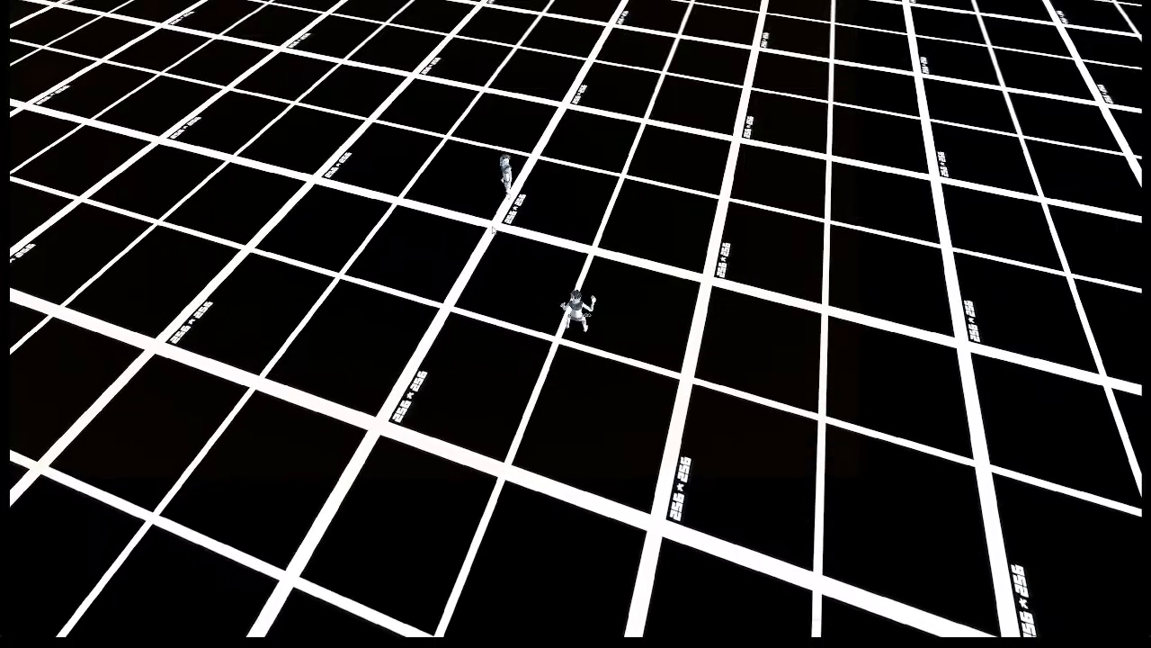
{"action": "left_click", "coordinate": [351, 269]}
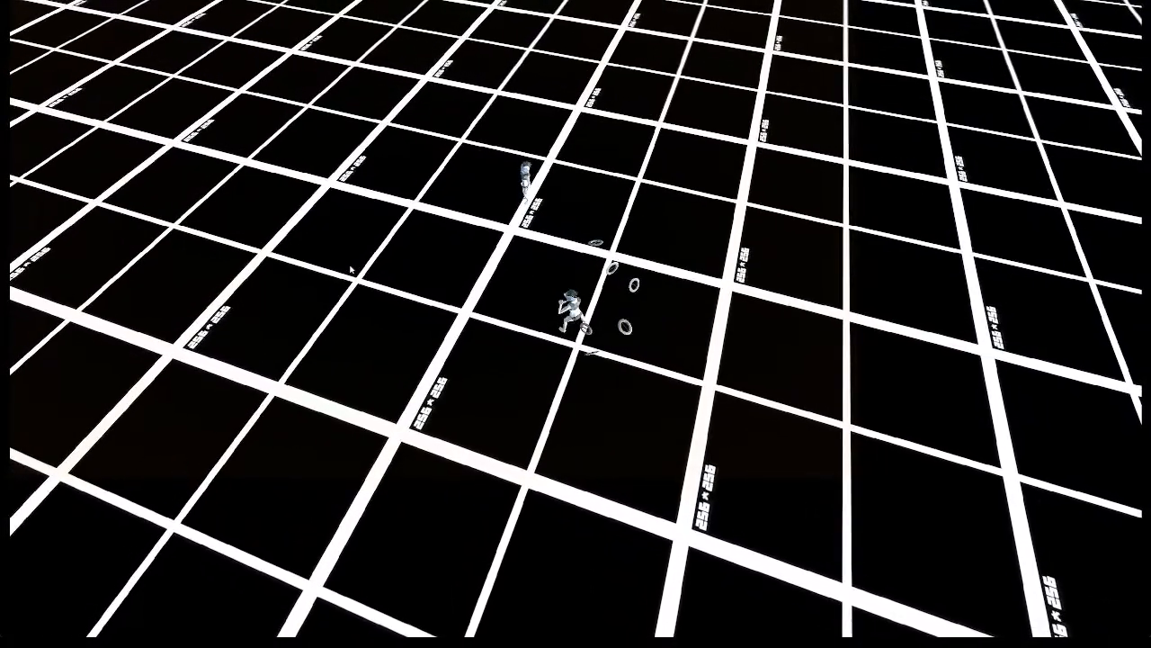
{"action": "left_click", "coordinate": [351, 269]}
{"action": "left_click", "coordinate": [350, 269]}
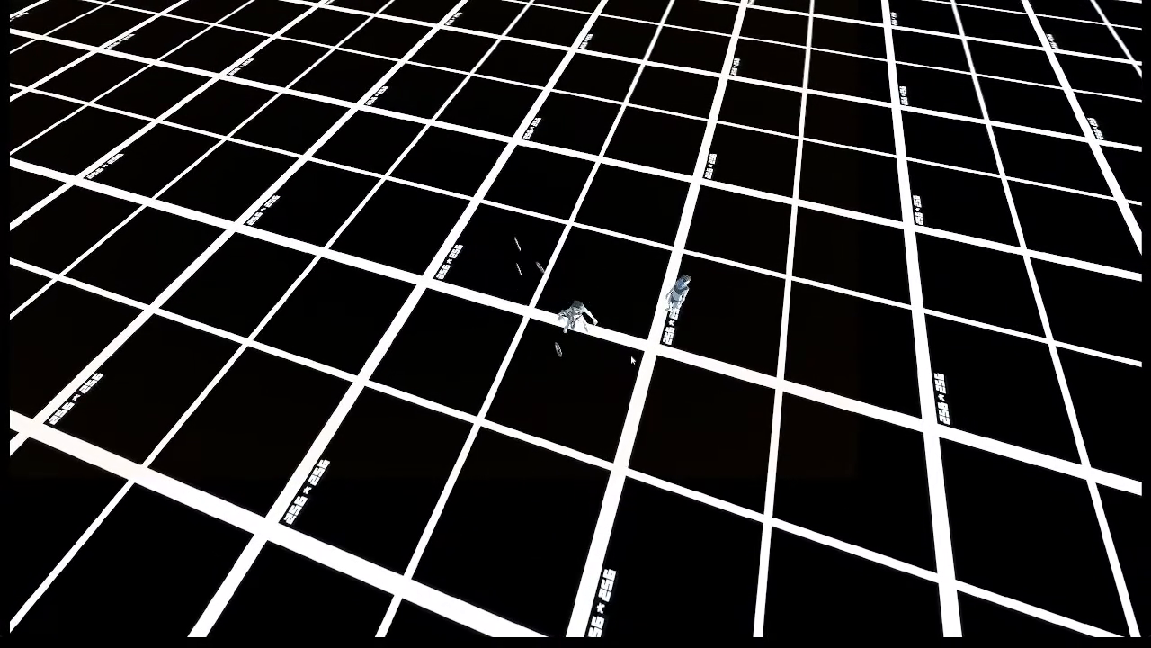
Reposition the player character at a distance from the Hurt Me! dummy and test single attacks aimed toward it
{"action": "key", "text": "a"}
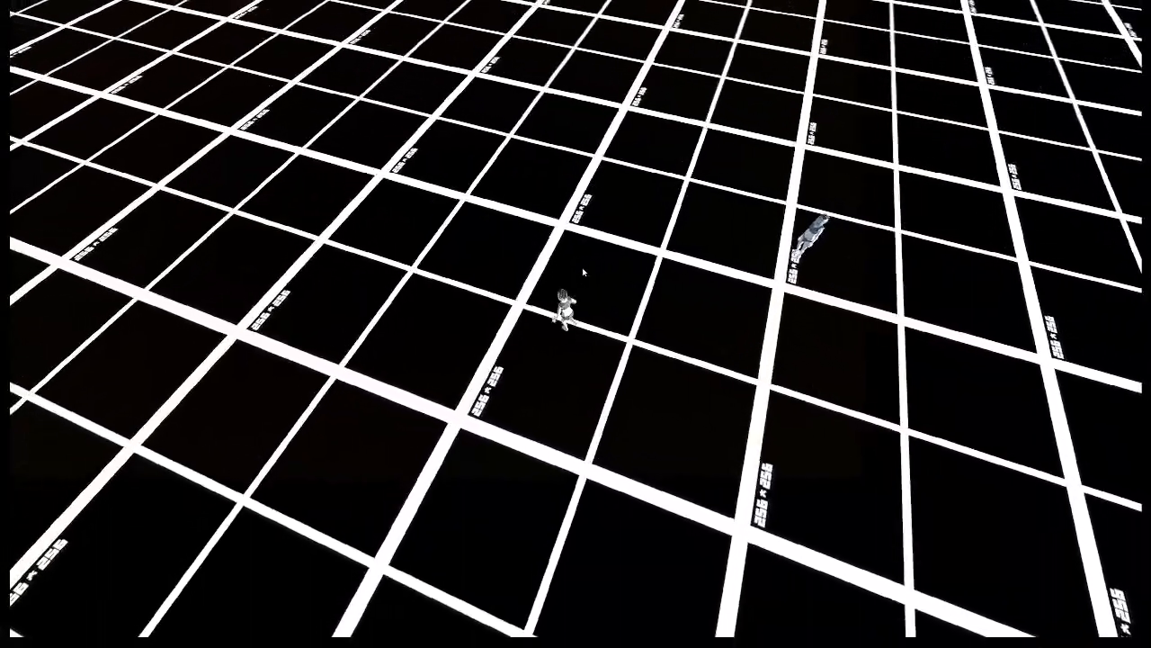
{"action": "key", "text": "w"}
{"action": "key", "text": "a"}
{"action": "key", "text": "w"}
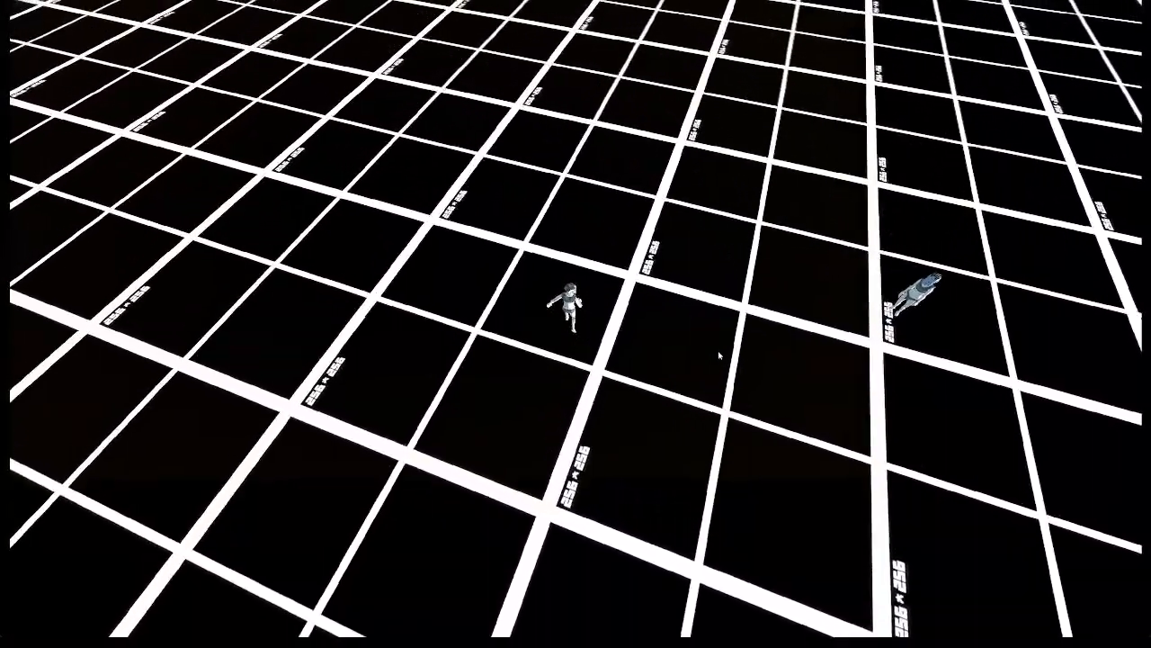
{"action": "left_click", "coordinate": [727, 352]}
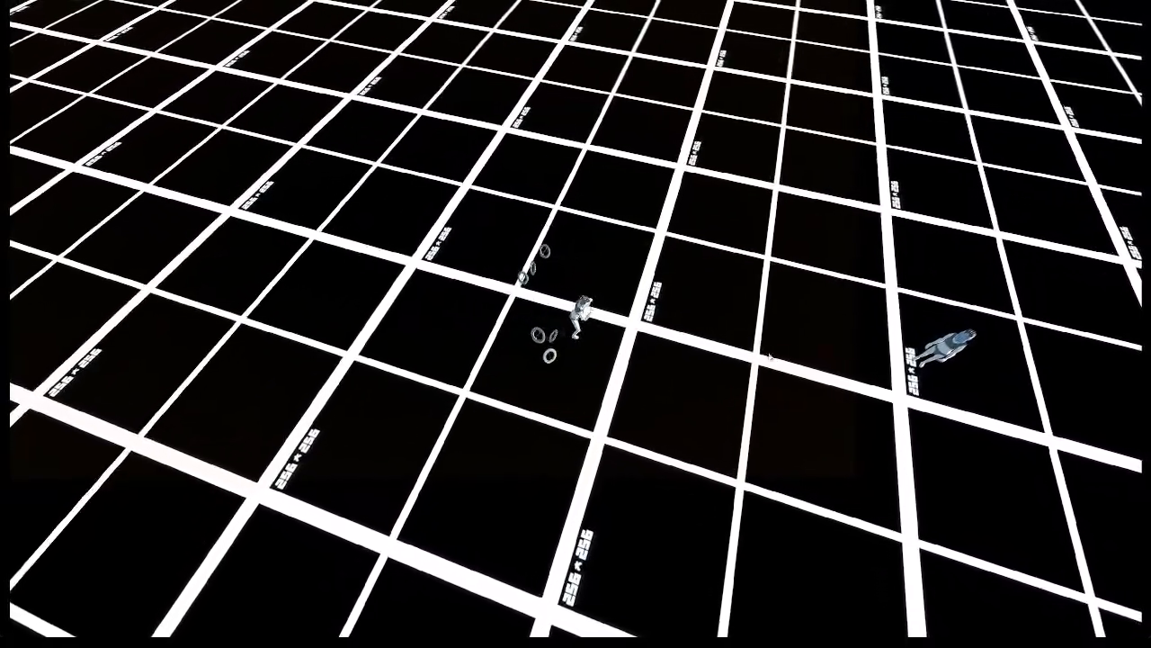
{"action": "key", "text": "s"}
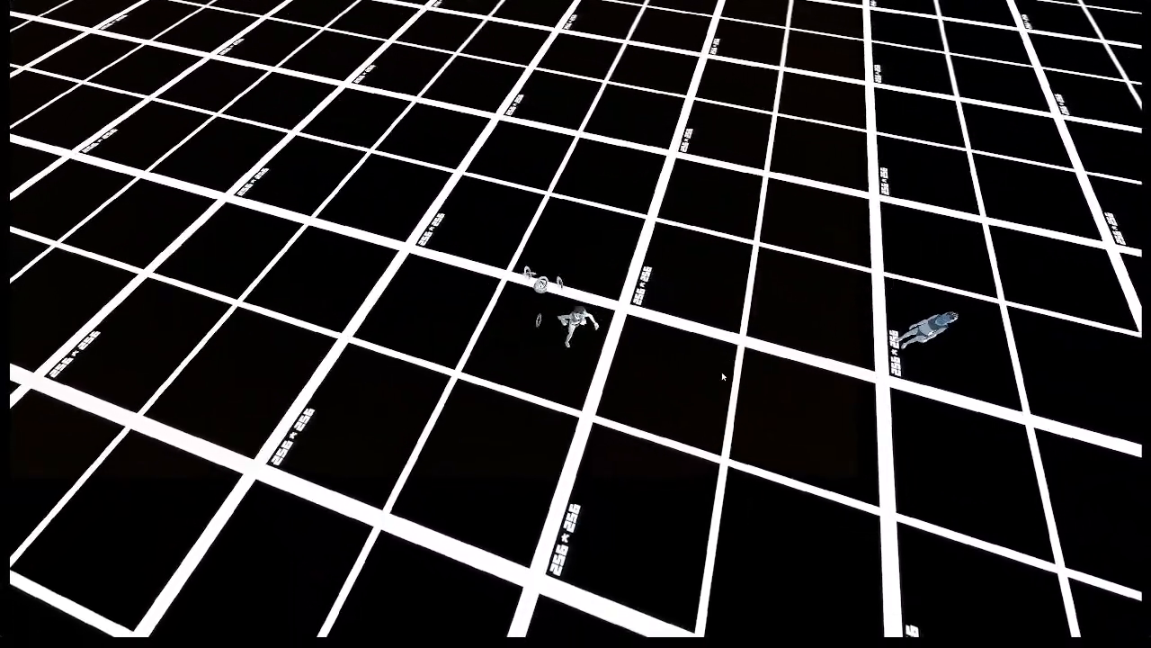
{"action": "left_click", "coordinate": [701, 324]}
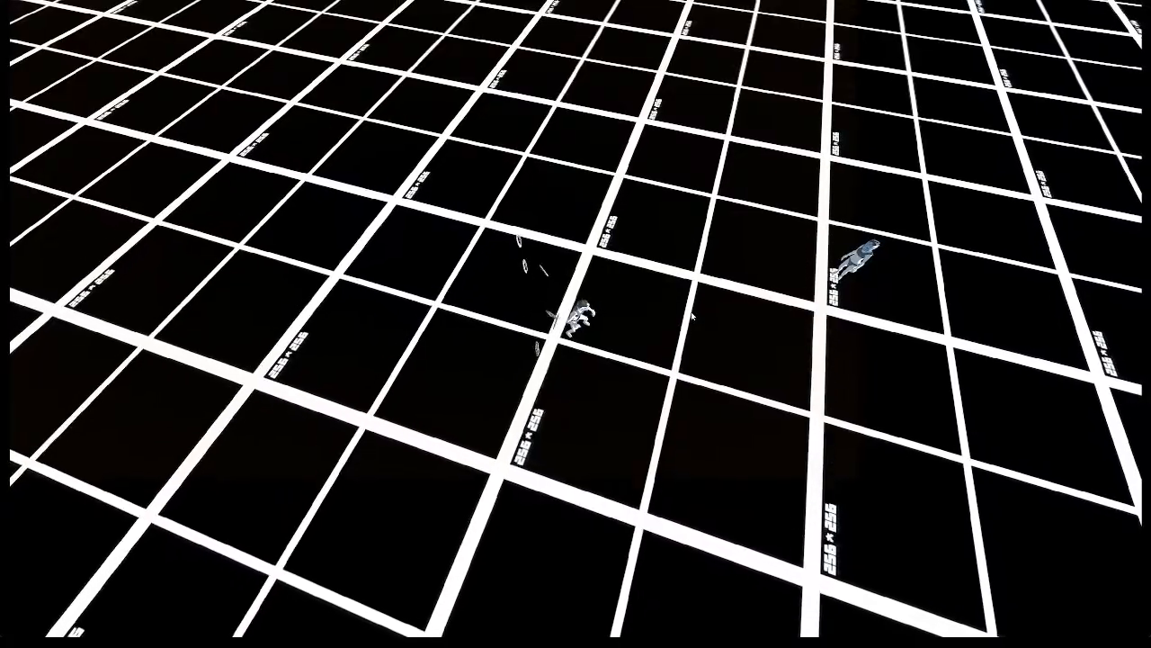
Move the player character closer to the Hurt Me! dummy and test a longer martial combo in its direction
{"action": "key", "text": "s"}
{"action": "key", "text": "d"}
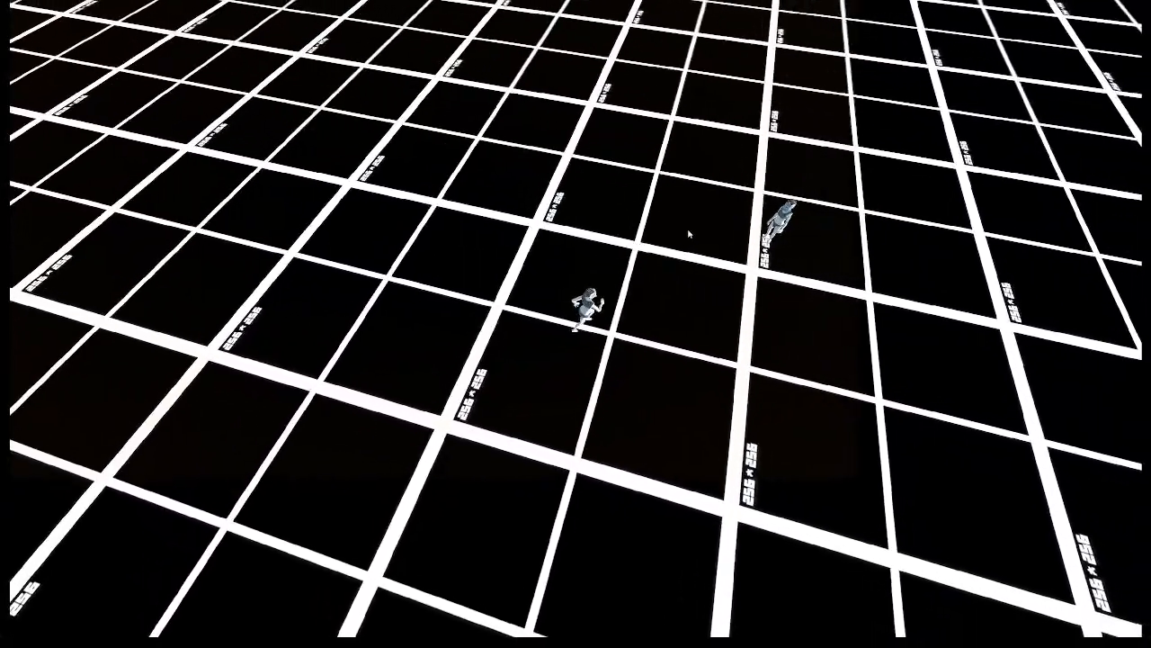
{"action": "key", "text": "w"}
{"action": "left_click", "coordinate": [668, 279]}
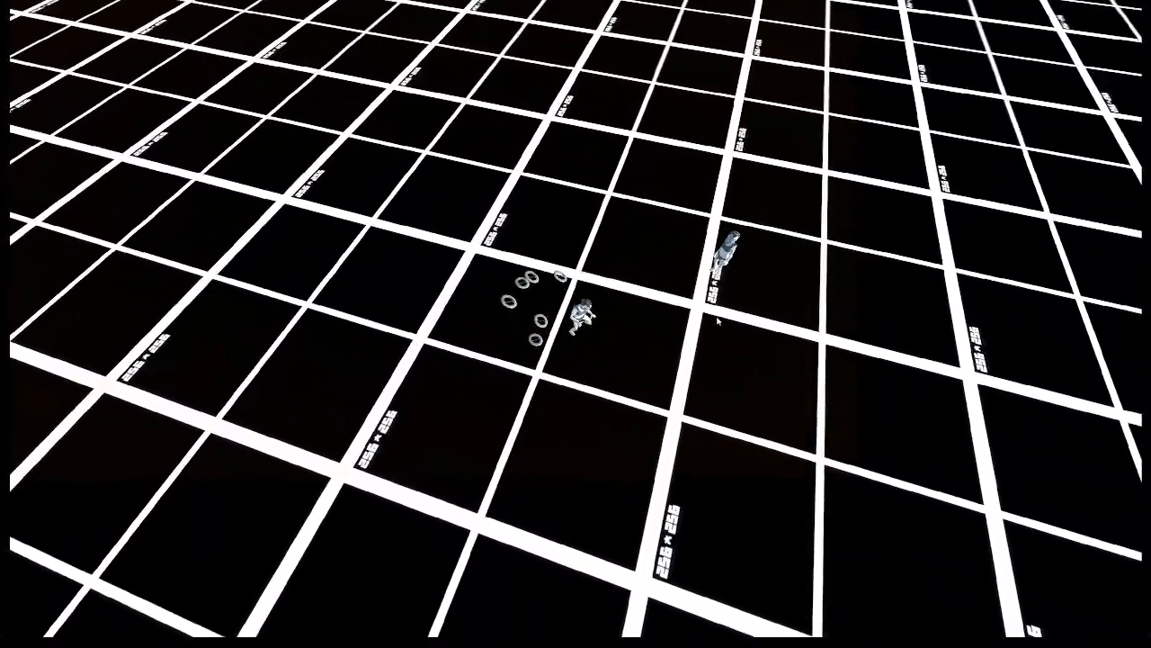
{"action": "left_click", "coordinate": [716, 315]}
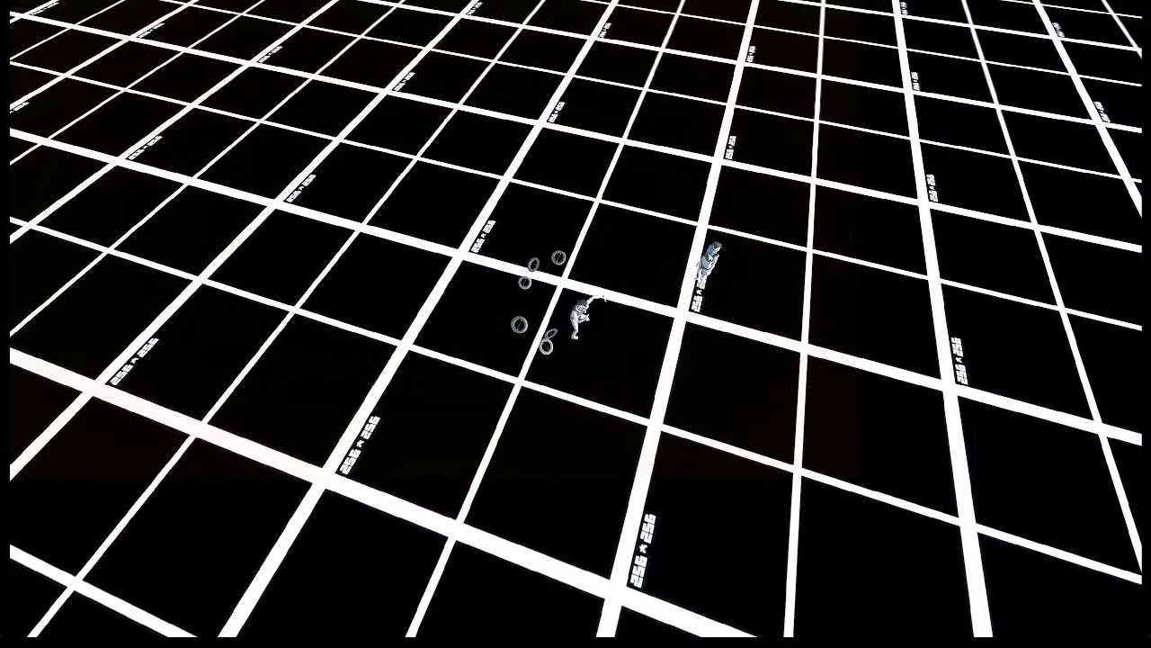
{"action": "left_click", "coordinate": [711, 258]}
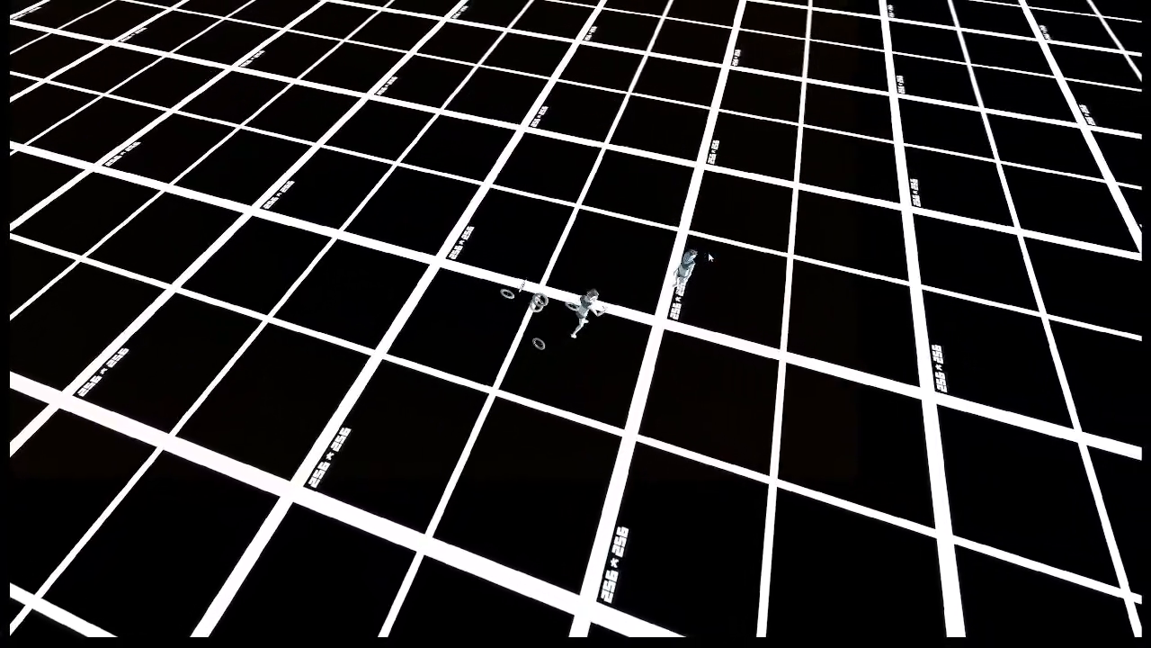
{"action": "left_click", "coordinate": [709, 257]}
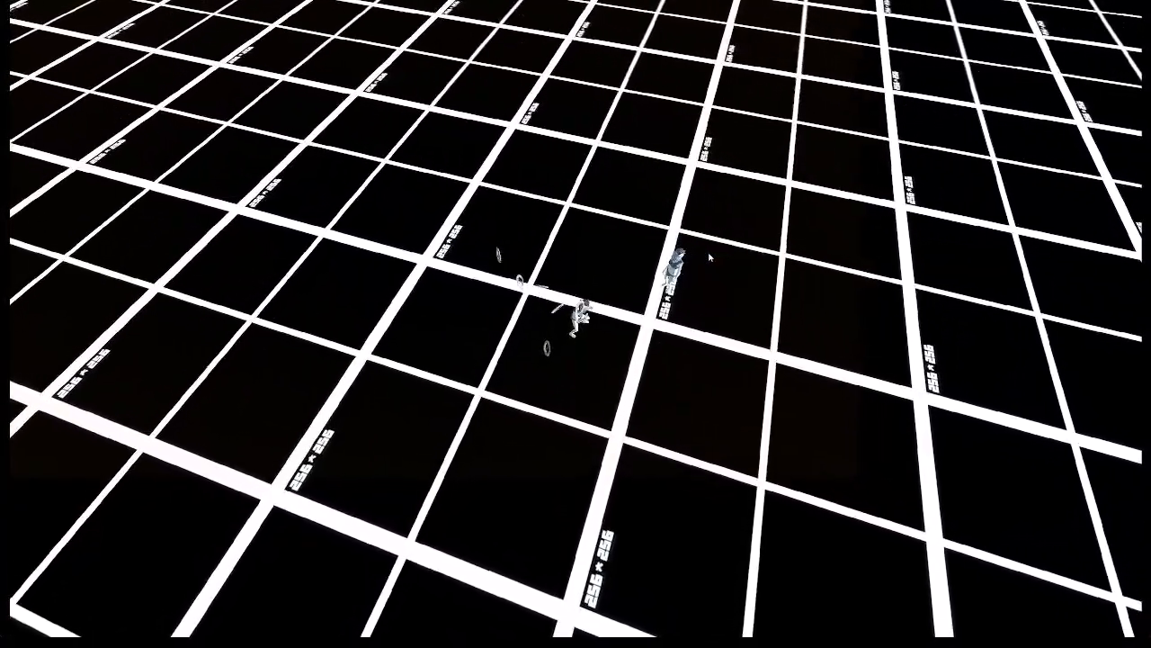
{"action": "left_click", "coordinate": [710, 258]}
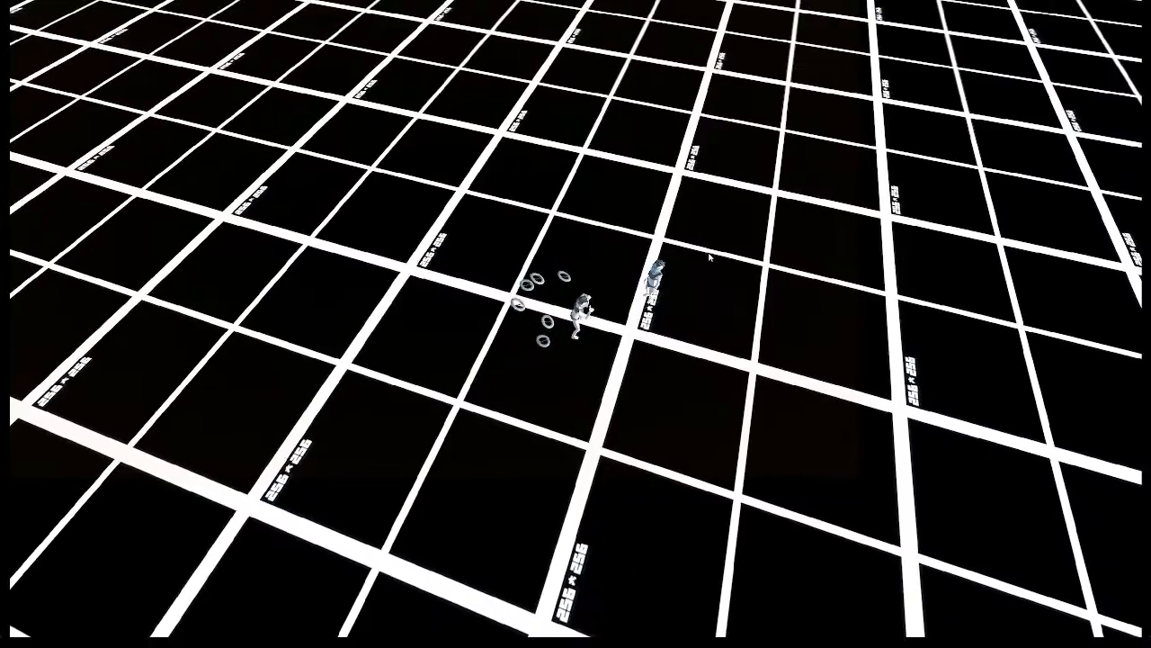
{"action": "left_click", "coordinate": [711, 257]}
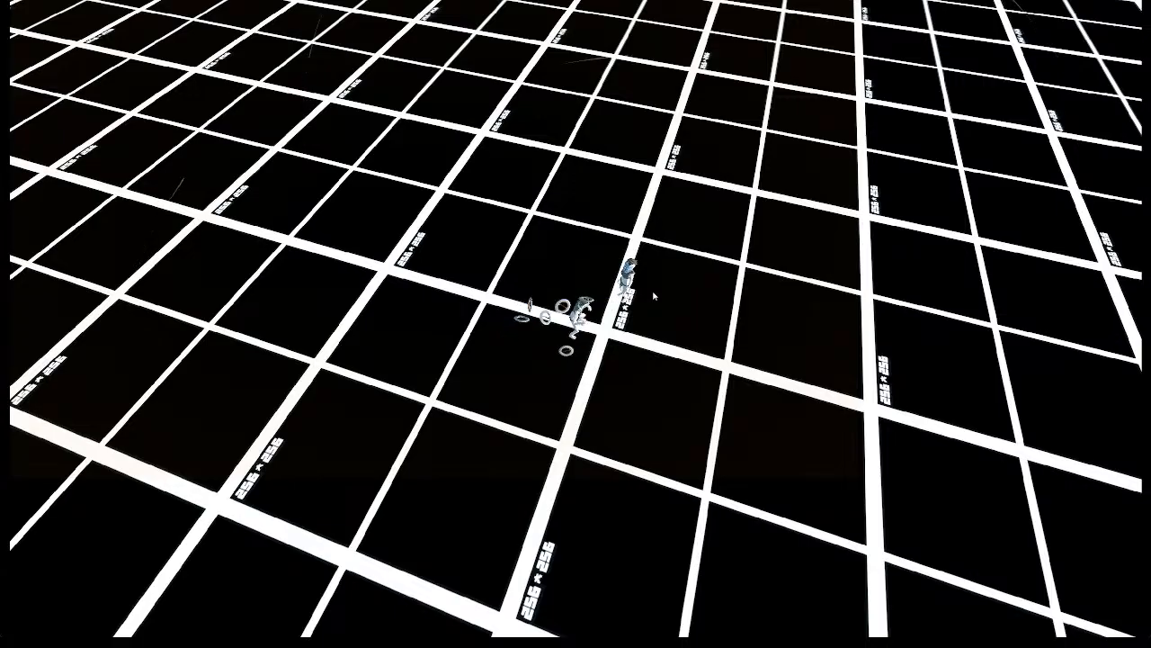
Move the player character around the dummy, test further attacks in different directions, and stop the running scene
{"action": "key", "text": "a"}
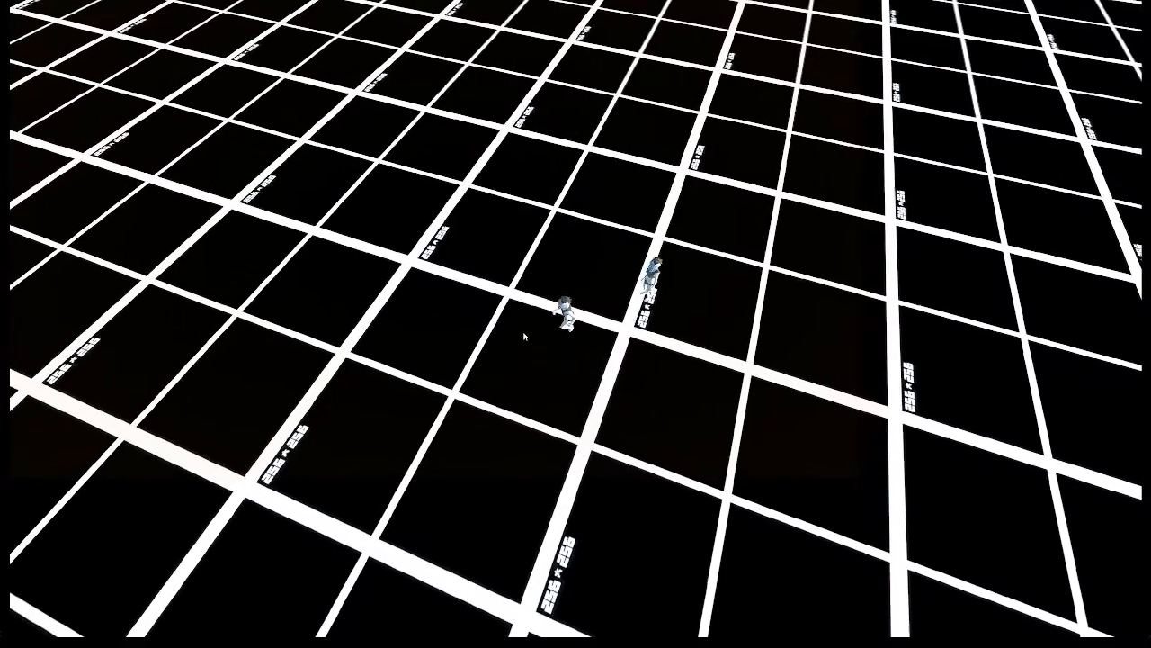
{"action": "key", "text": "w"}
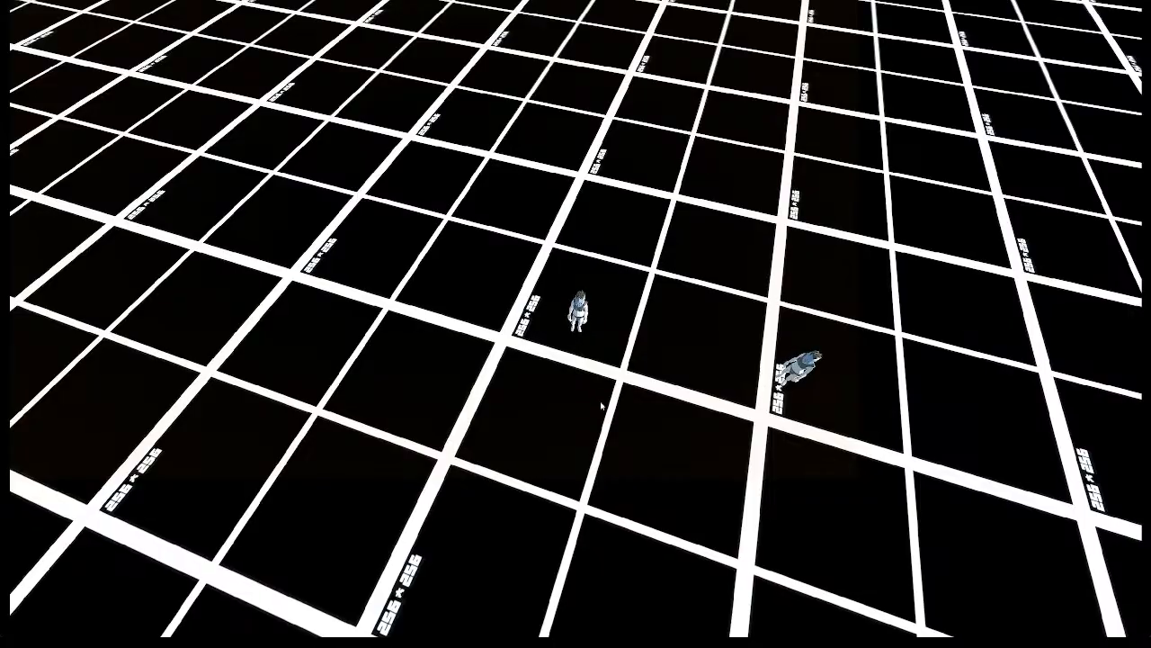
{"action": "left_click", "coordinate": [628, 393]}
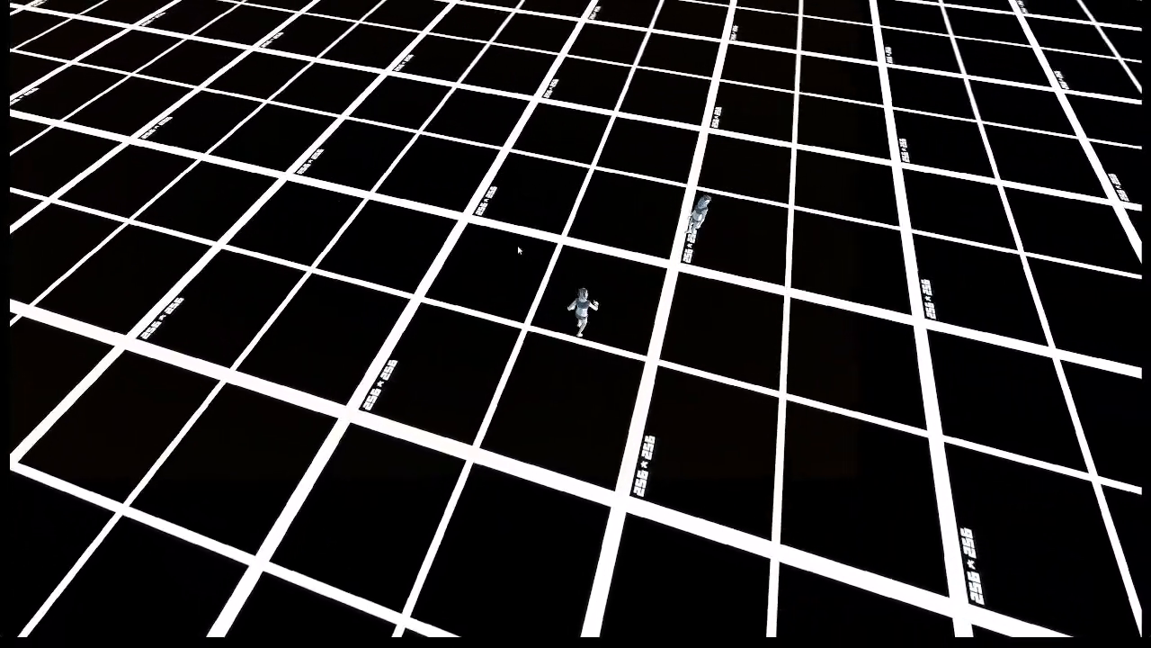
{"action": "left_click", "coordinate": [590, 243]}
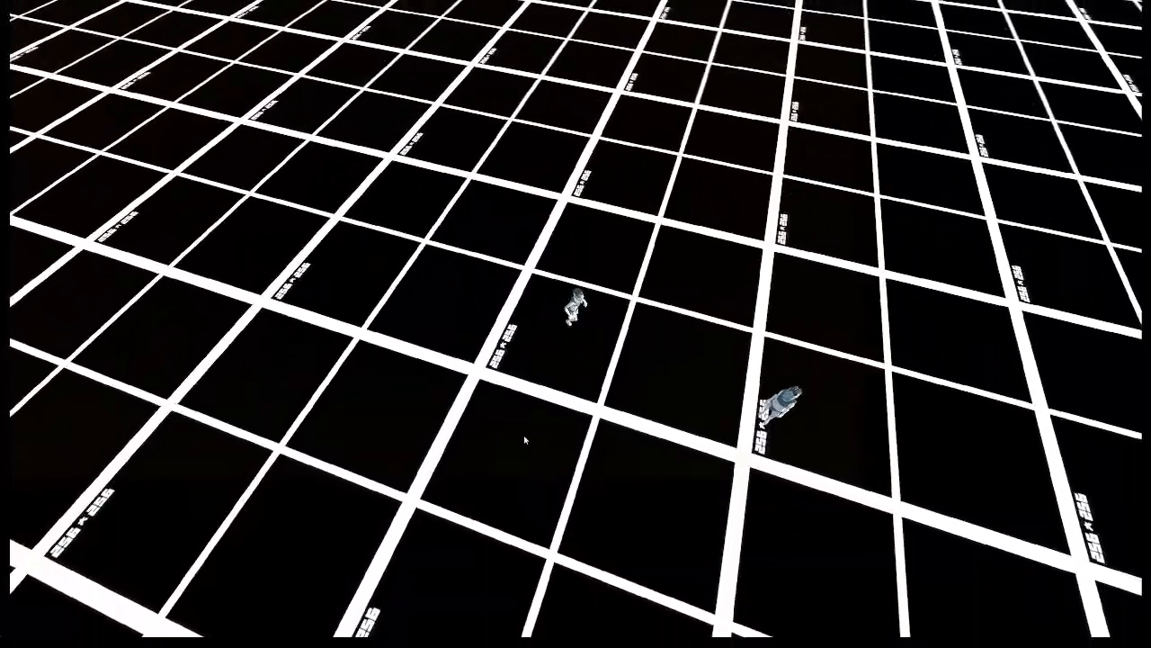
{"action": "left_click", "coordinate": [505, 433]}
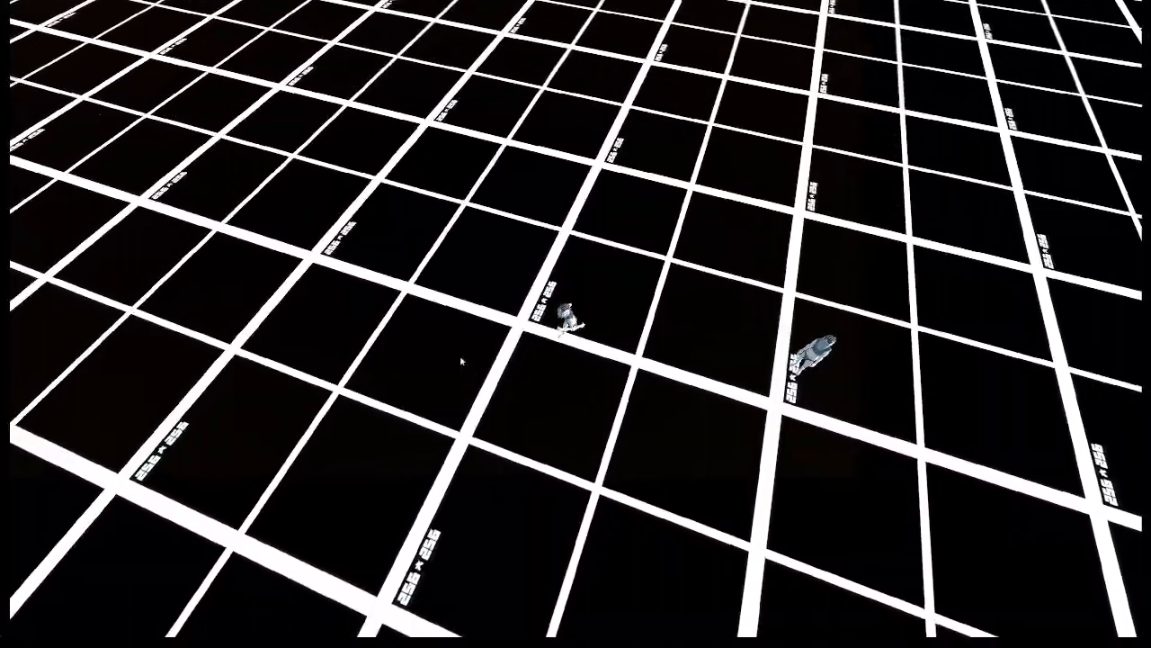
{"action": "left_click", "coordinate": [446, 327]}
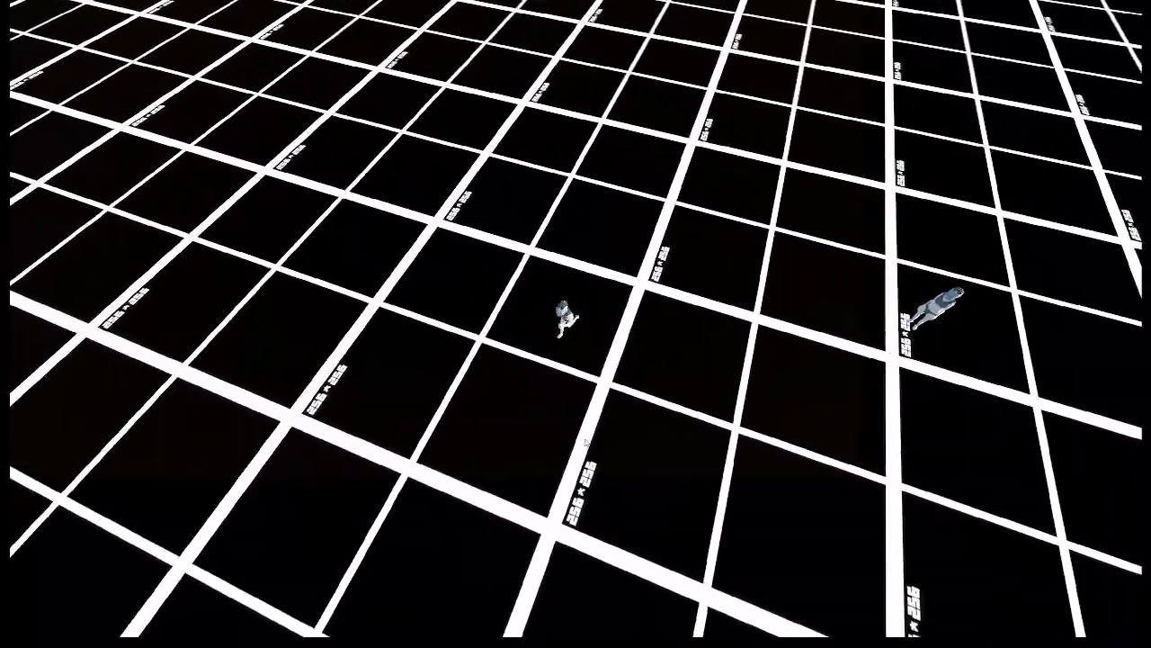
{"action": "left_click", "coordinate": [673, 437]}
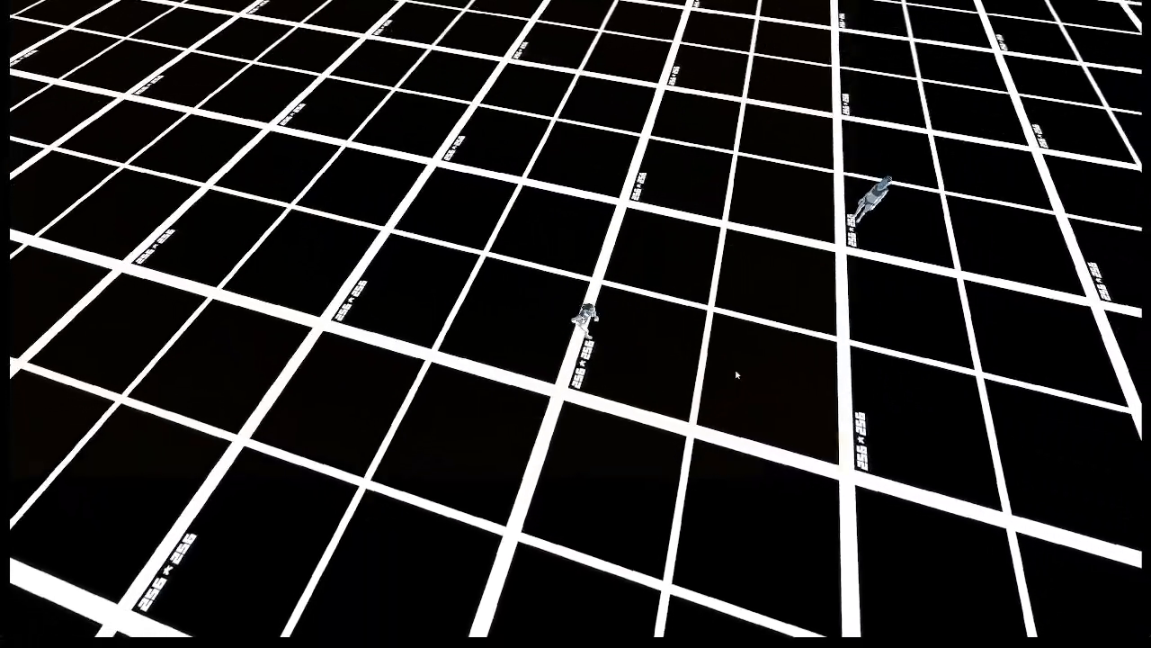
{"action": "left_click", "coordinate": [739, 338]}
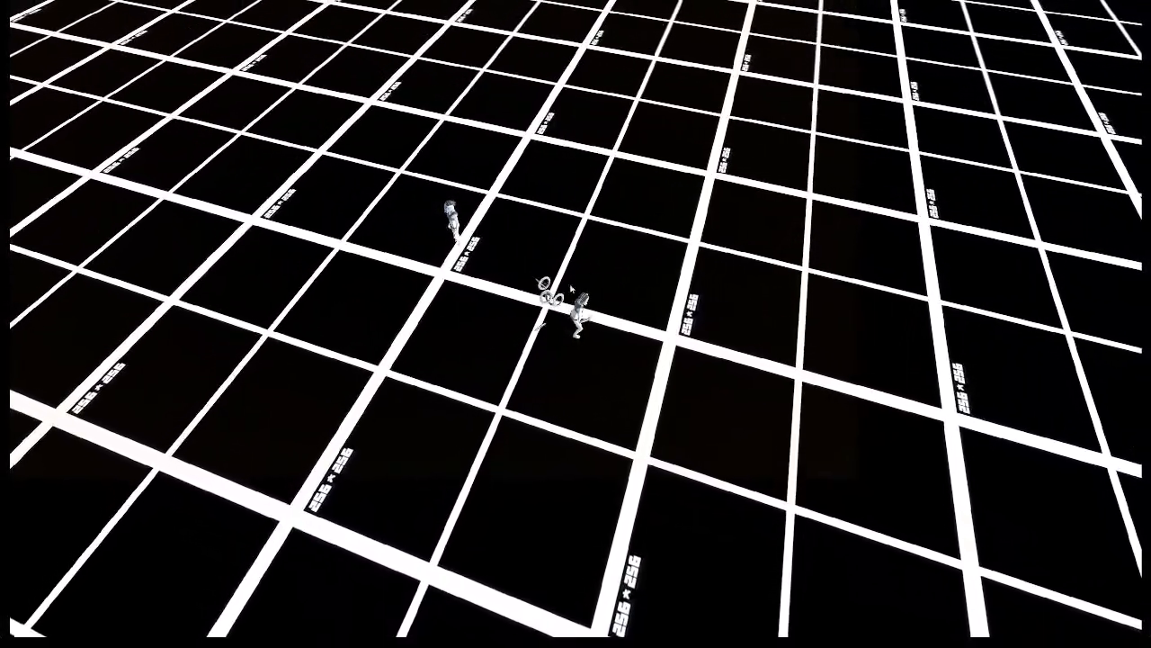
{"action": "key", "text": "F8"}
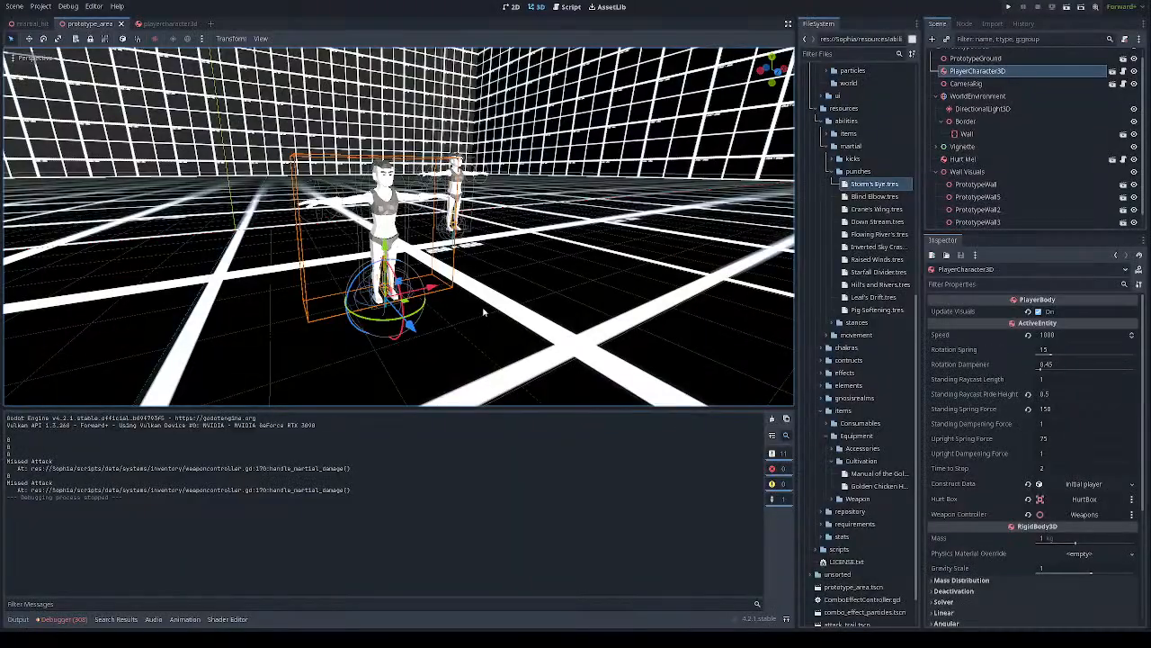